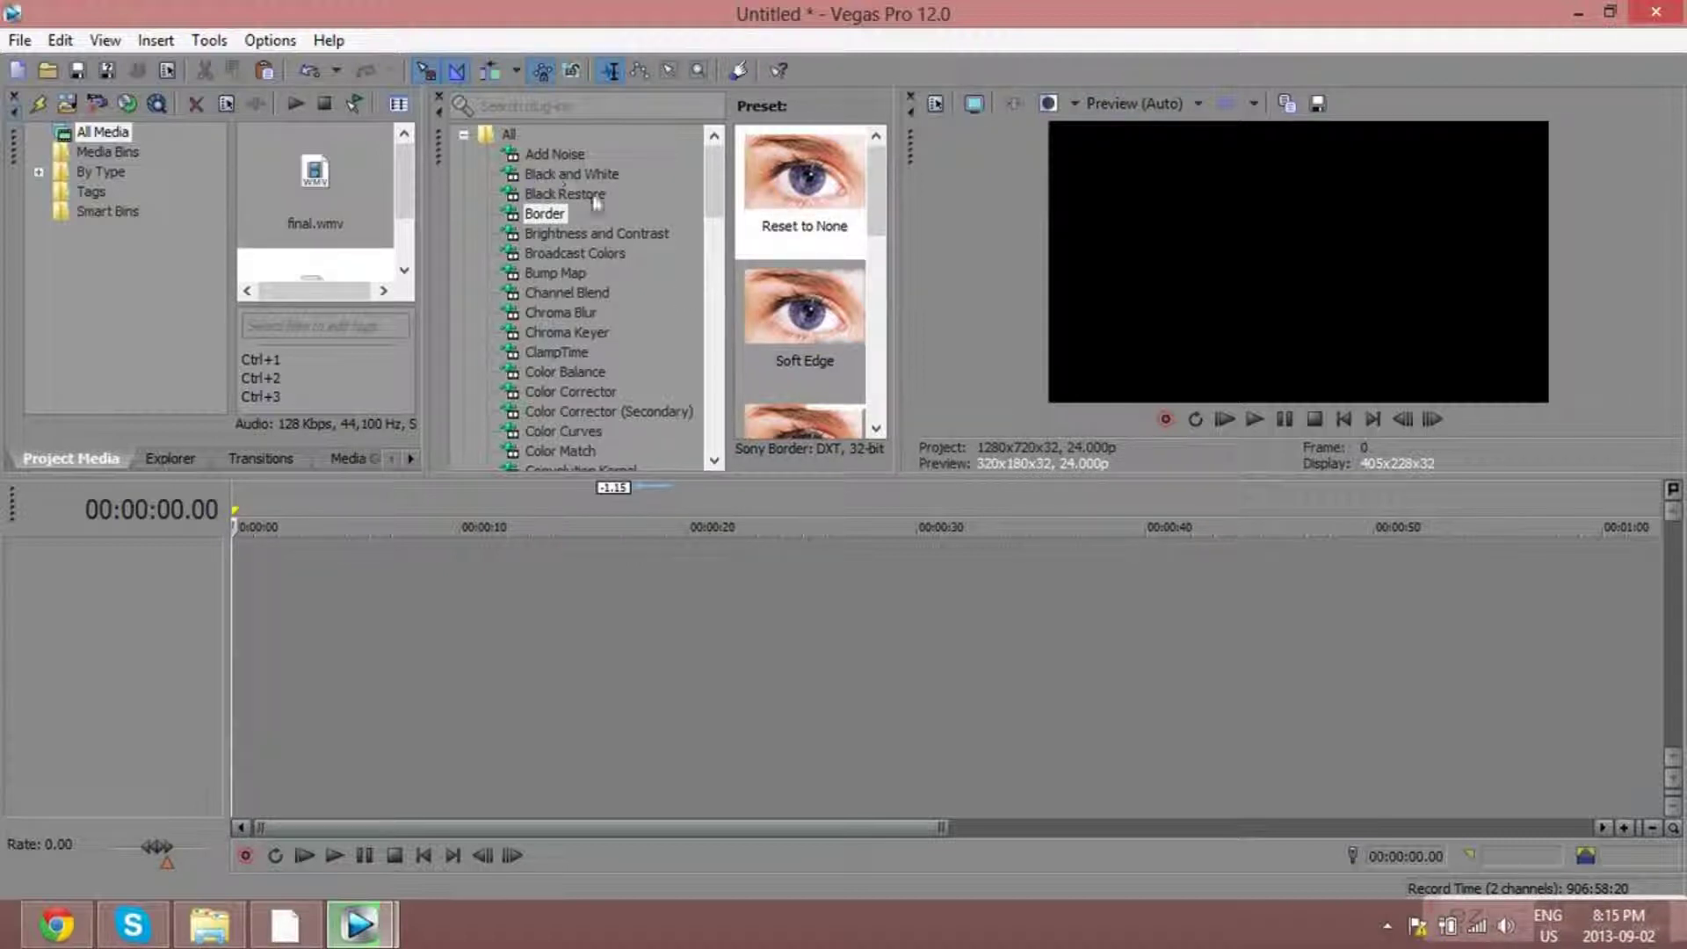
Browse to the Editing > EFFECTS folder in the Open dialog, then close it unused.
key(Home)
scroll(605, 334, down, 5)
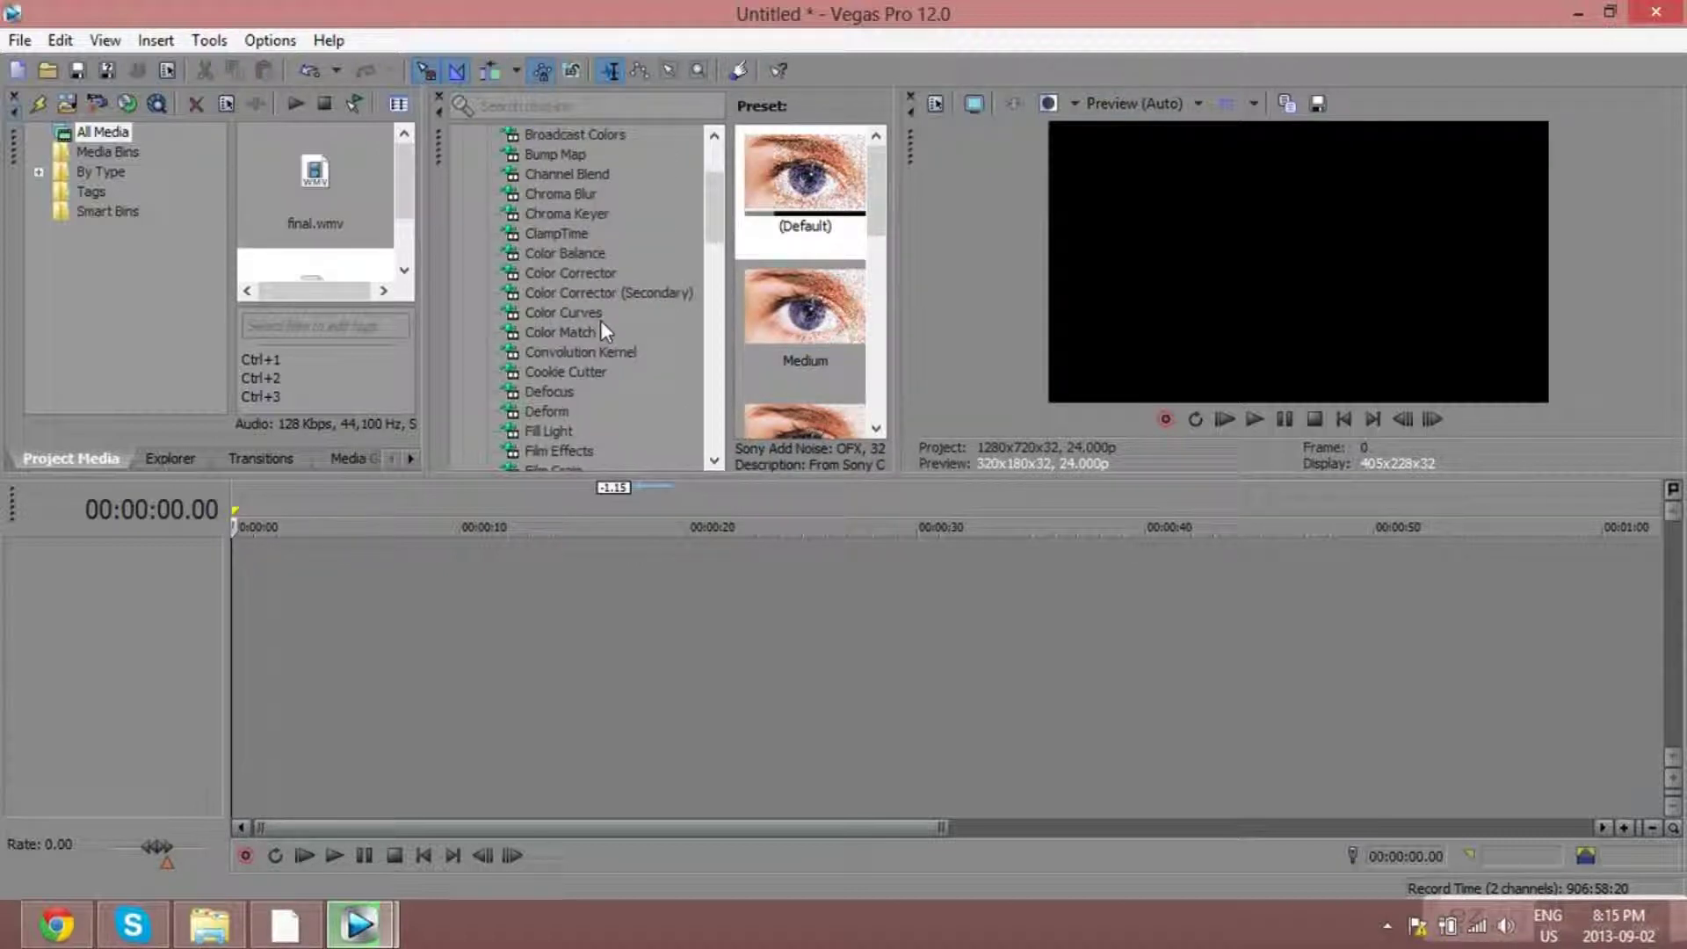
scroll(611, 342, up, 5)
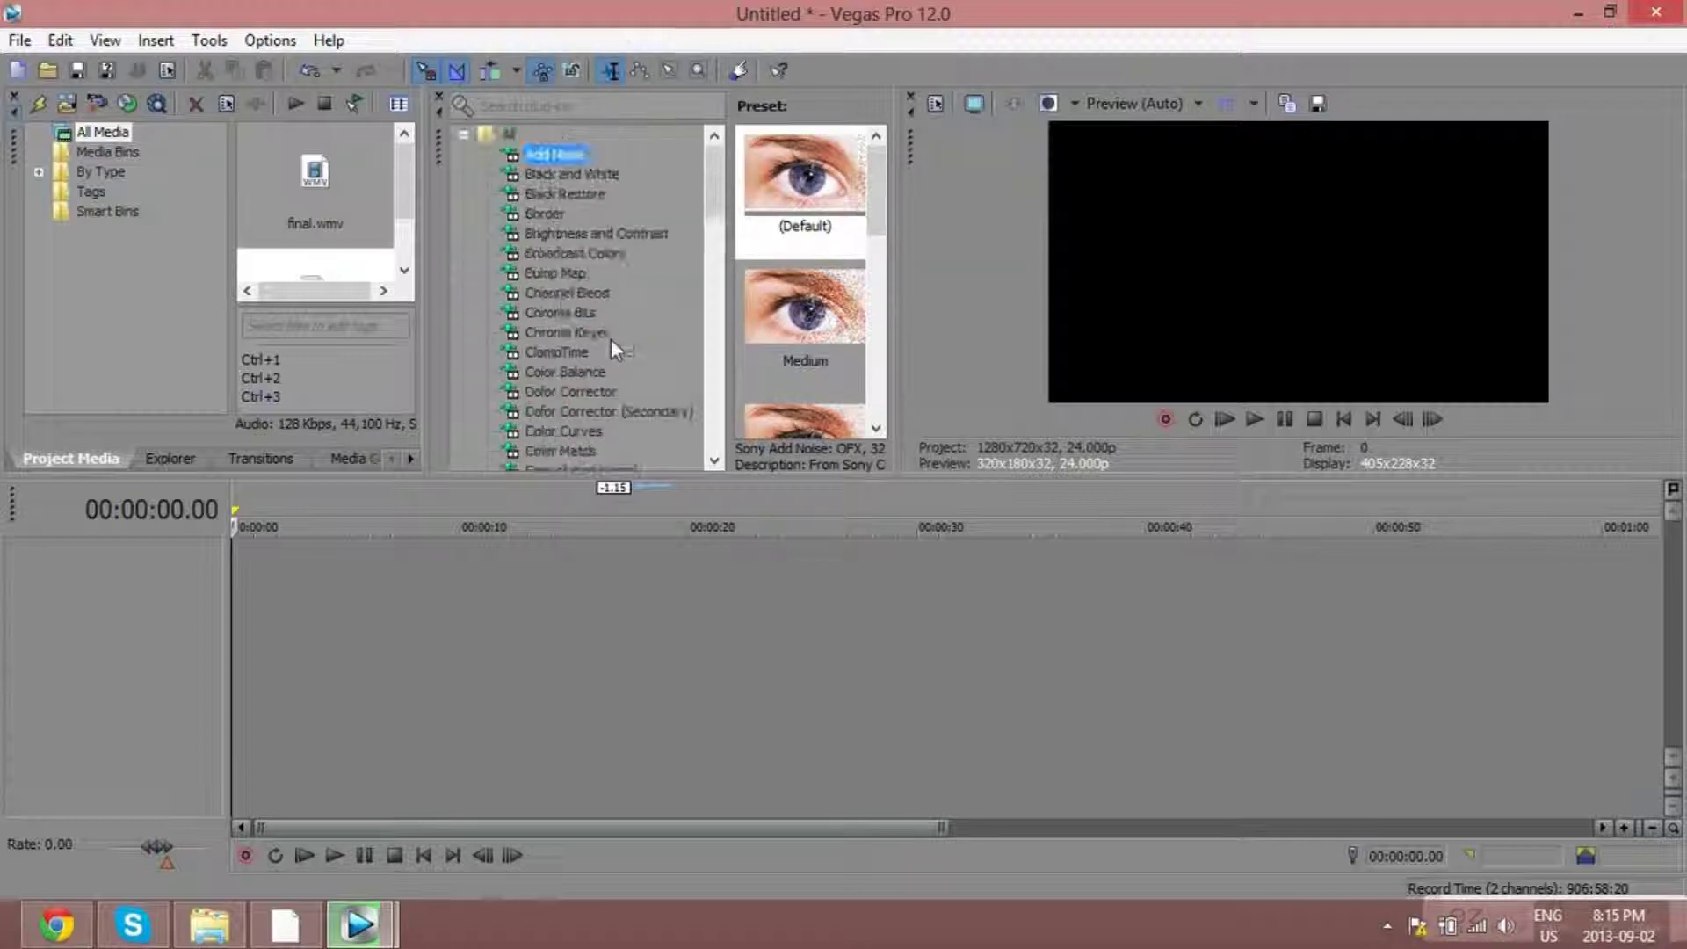
key(ctrl+o)
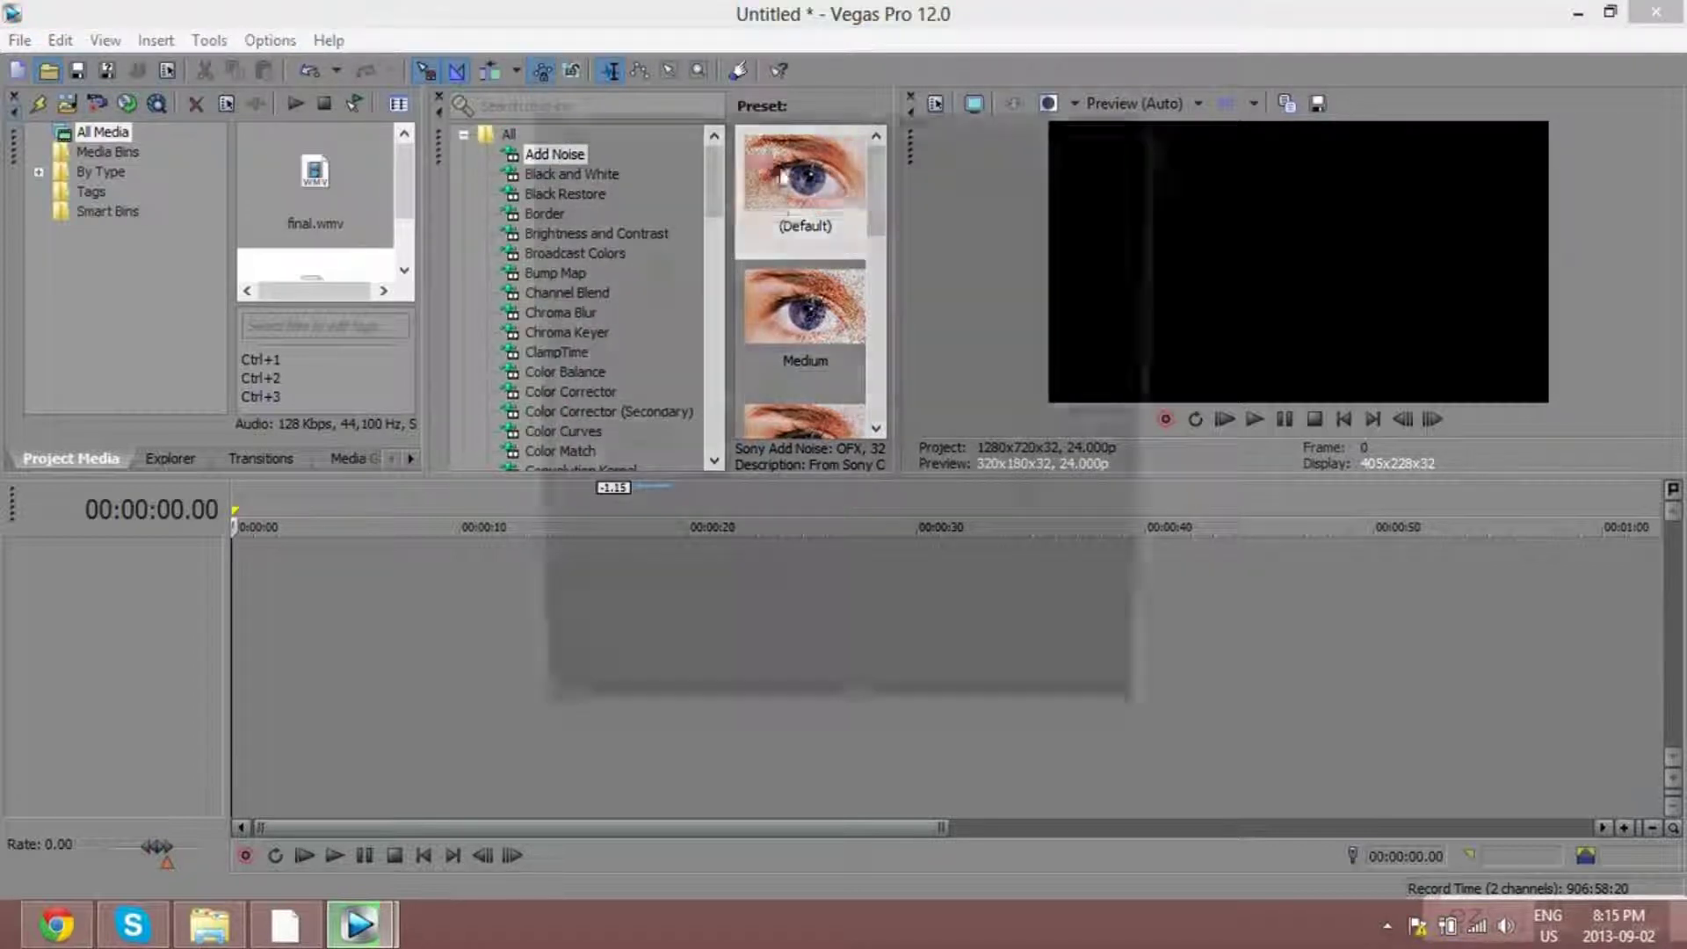
click(1003, 120)
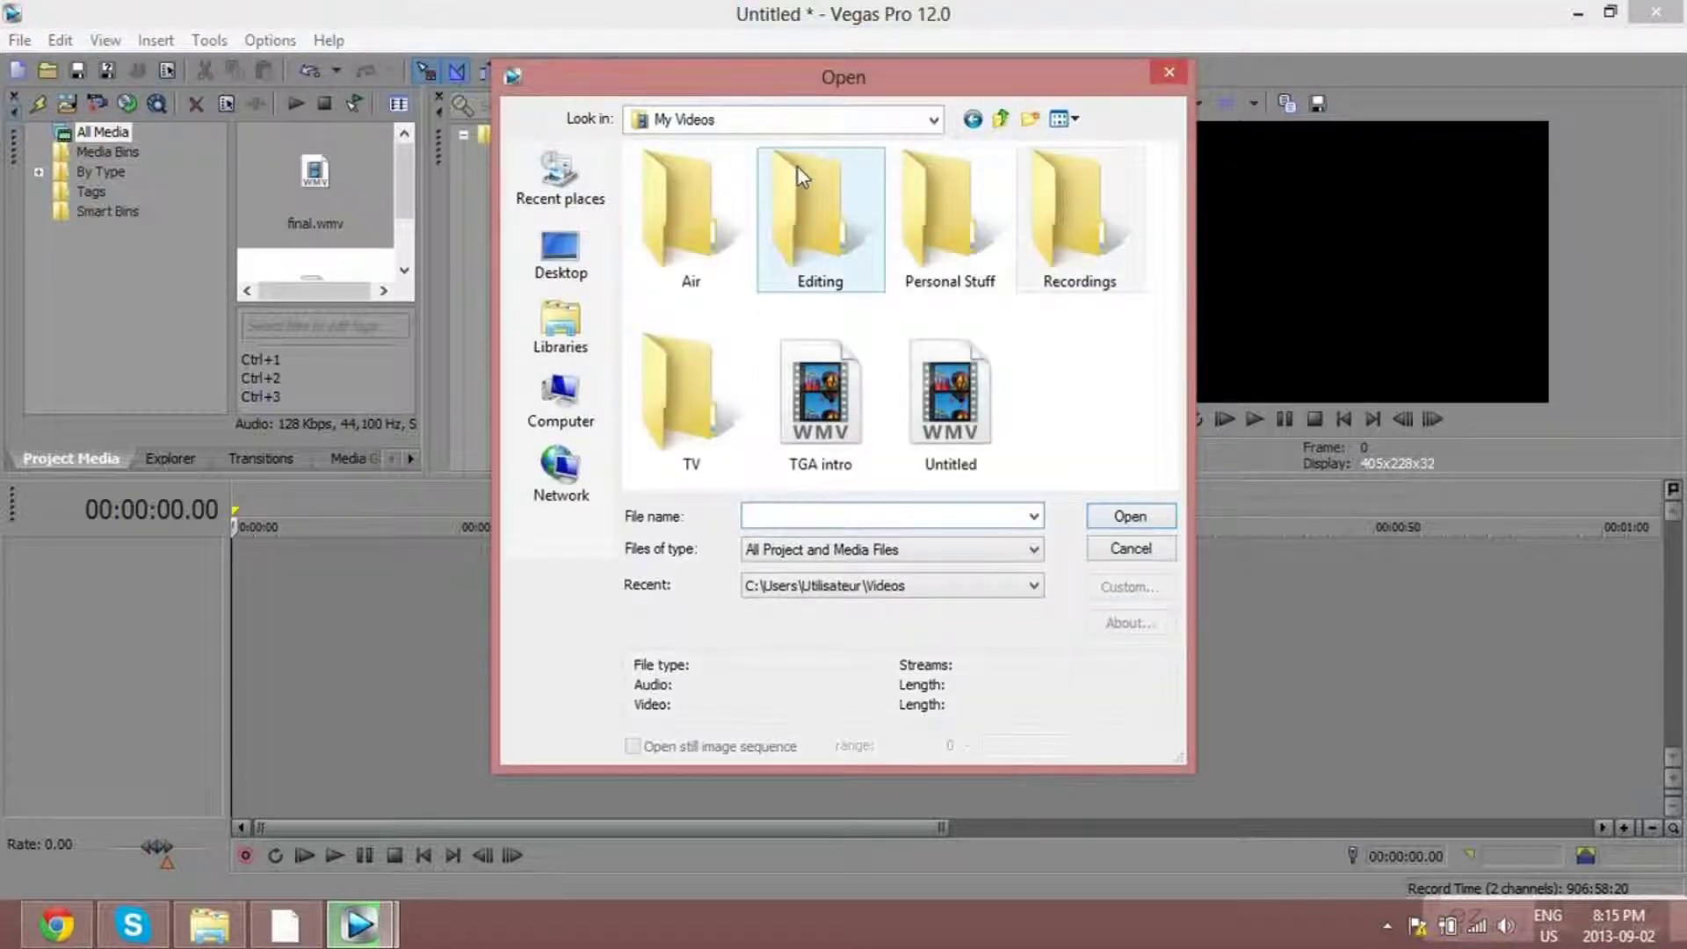
double_click(843, 211)
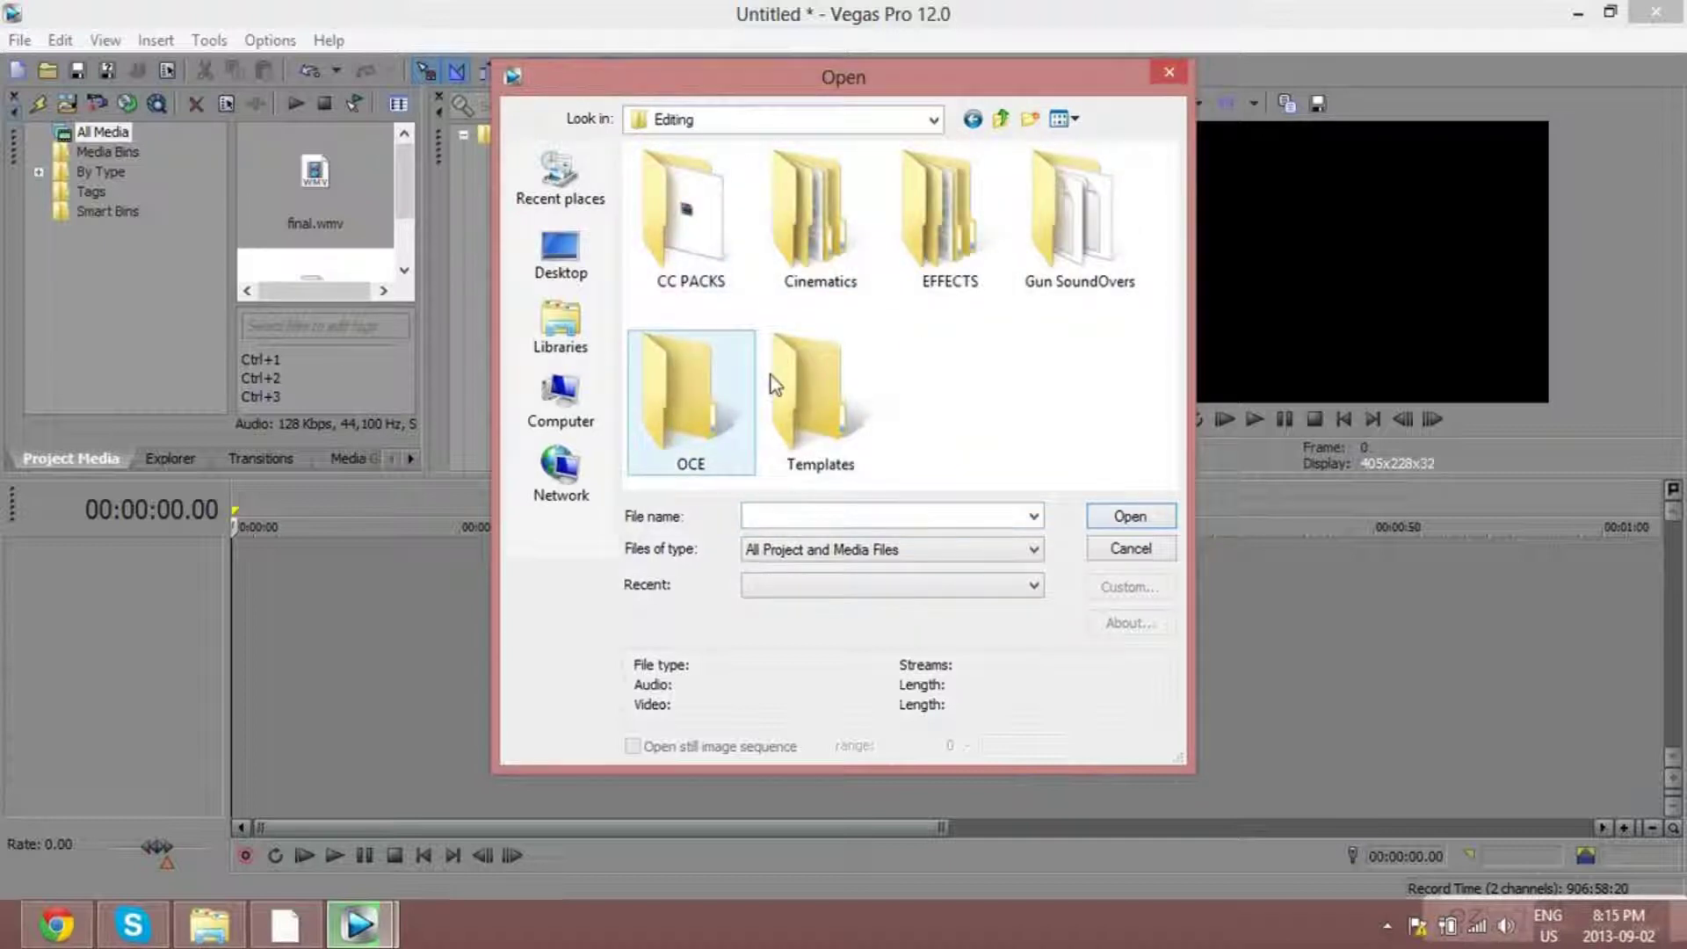
double_click(962, 203)
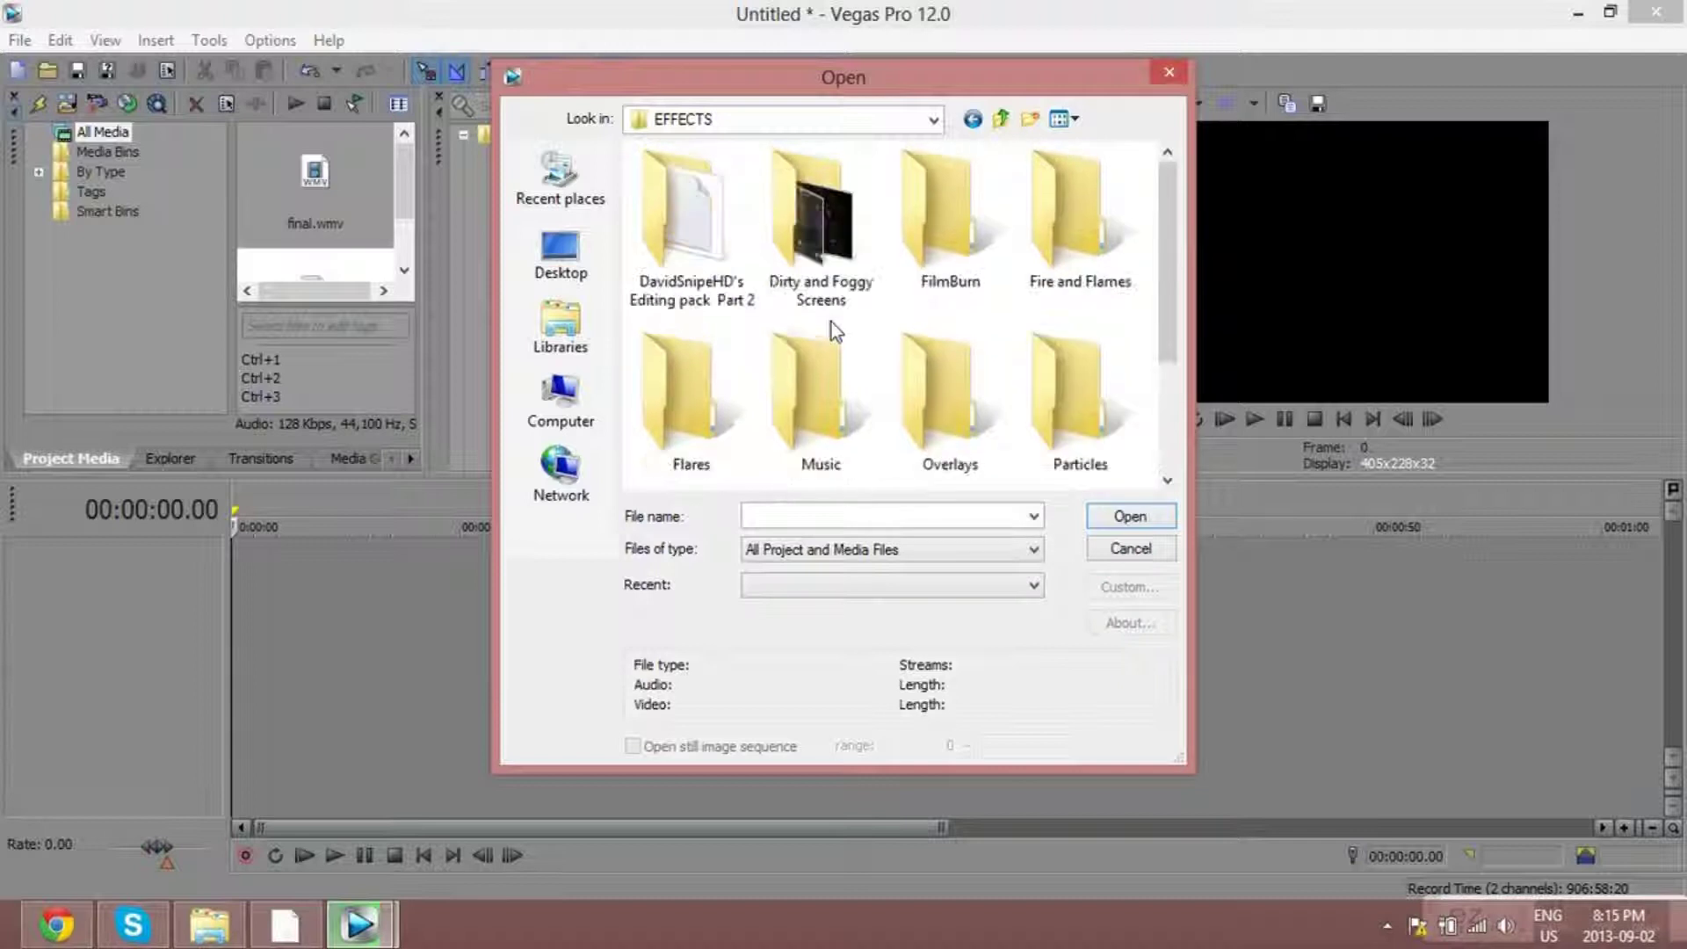
click(1168, 74)
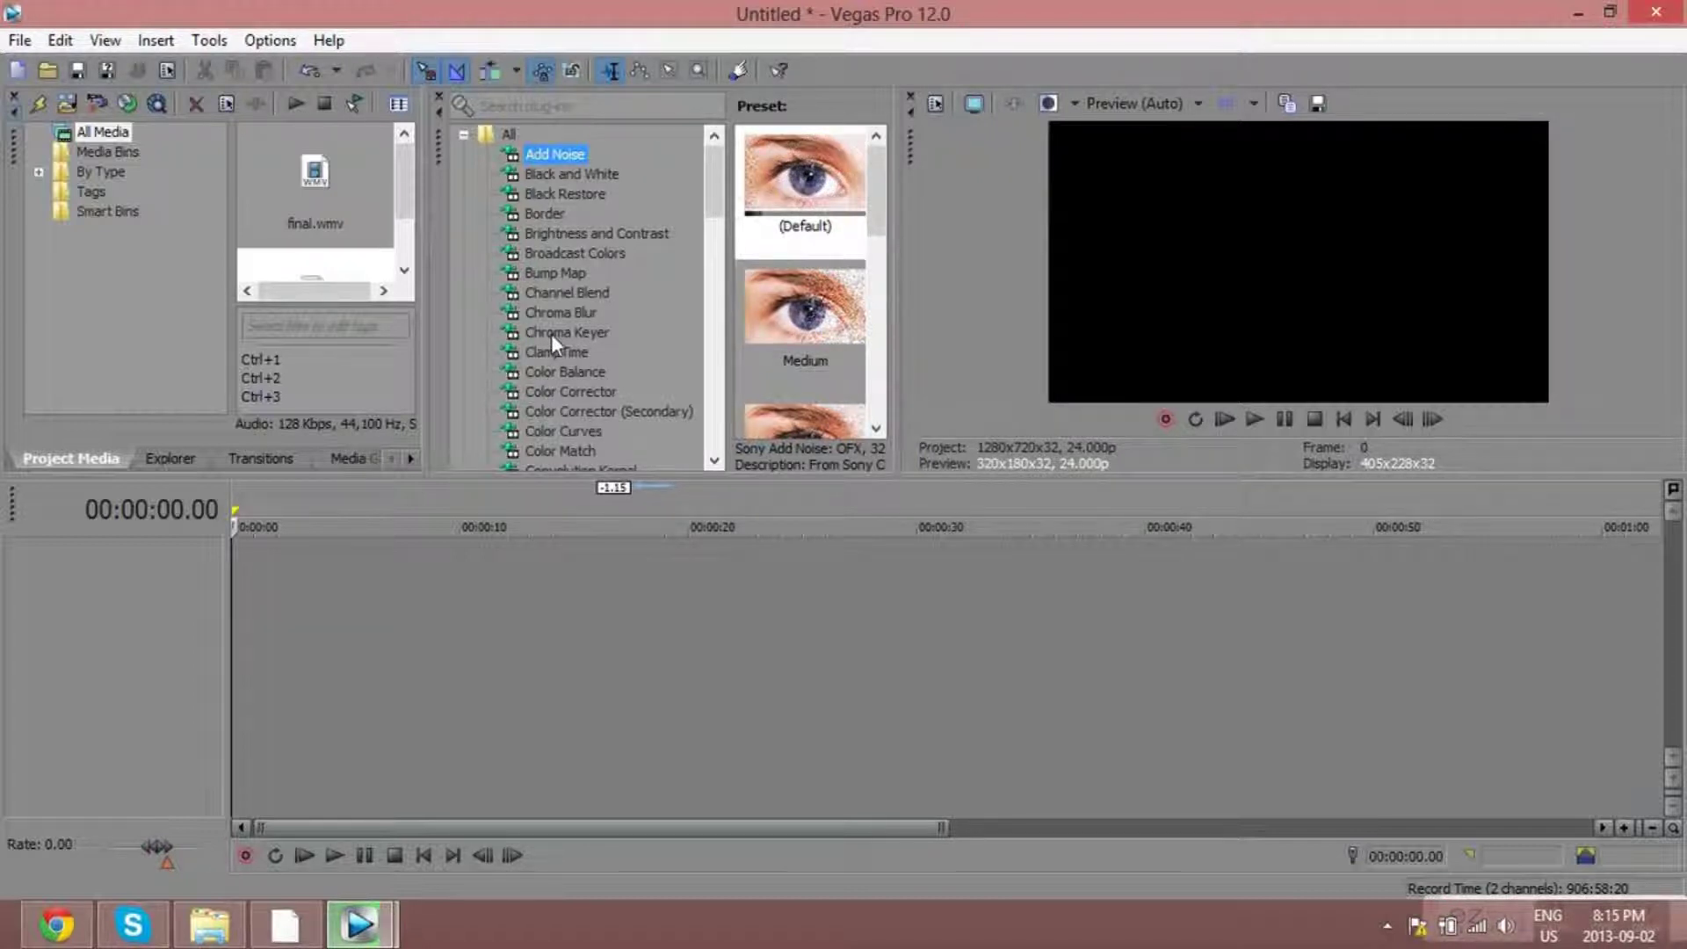
Browse the Open dialog to My Videos > Air > Clips > FrZ > All Clips.
click(48, 71)
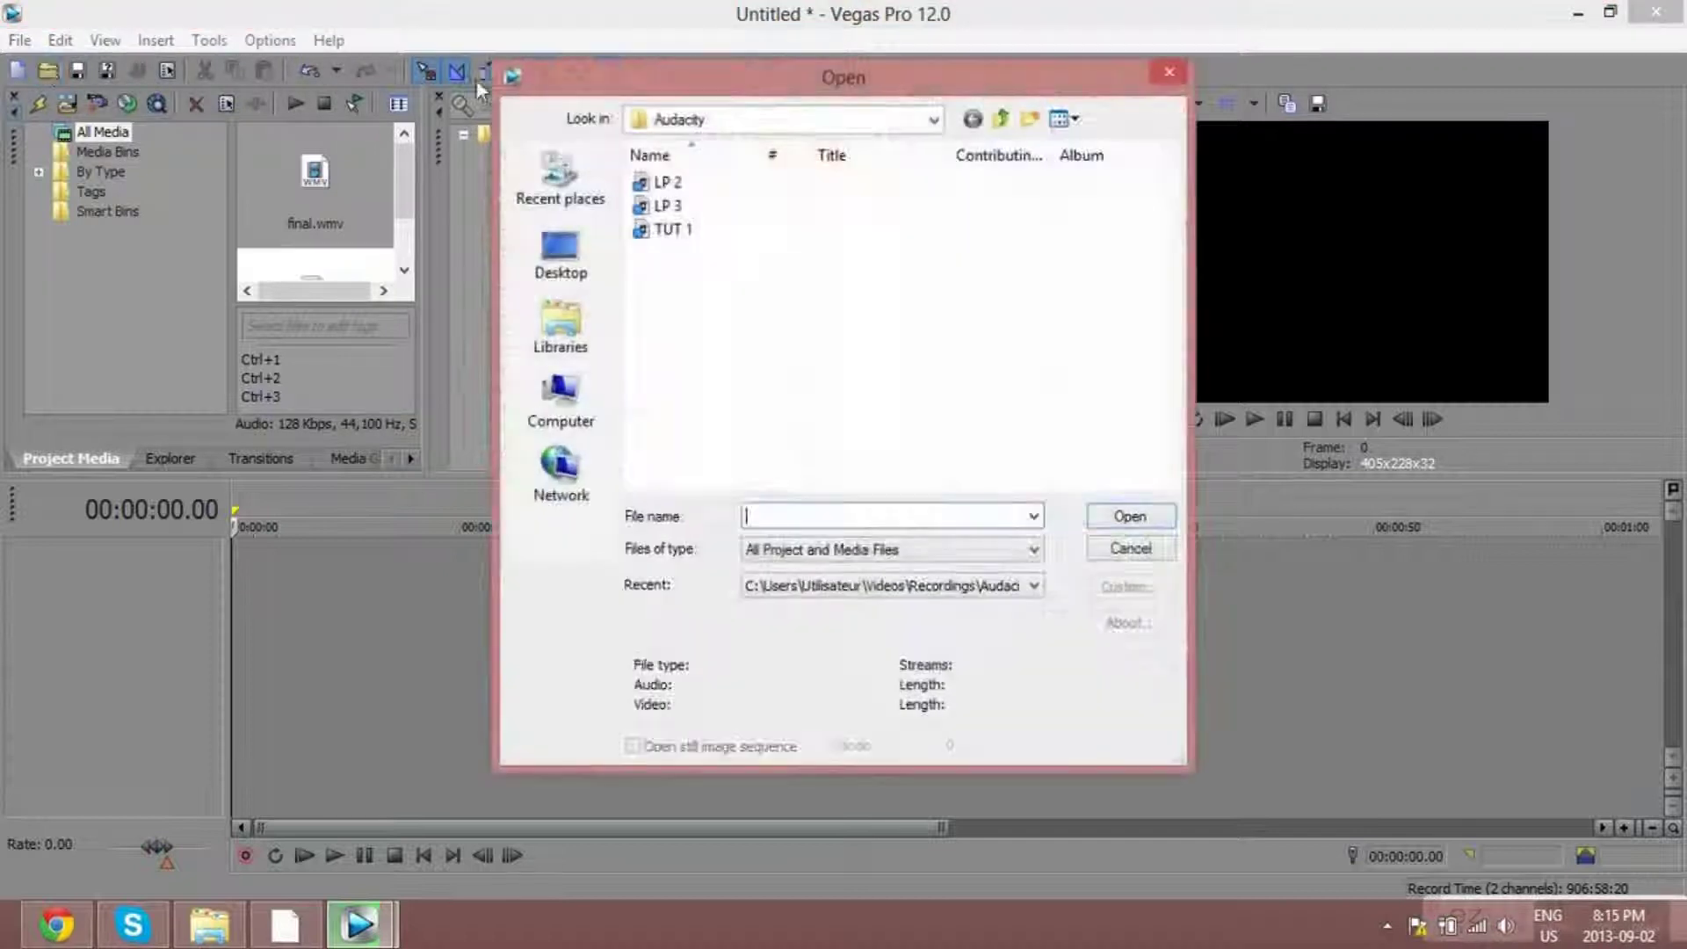
click(1001, 118)
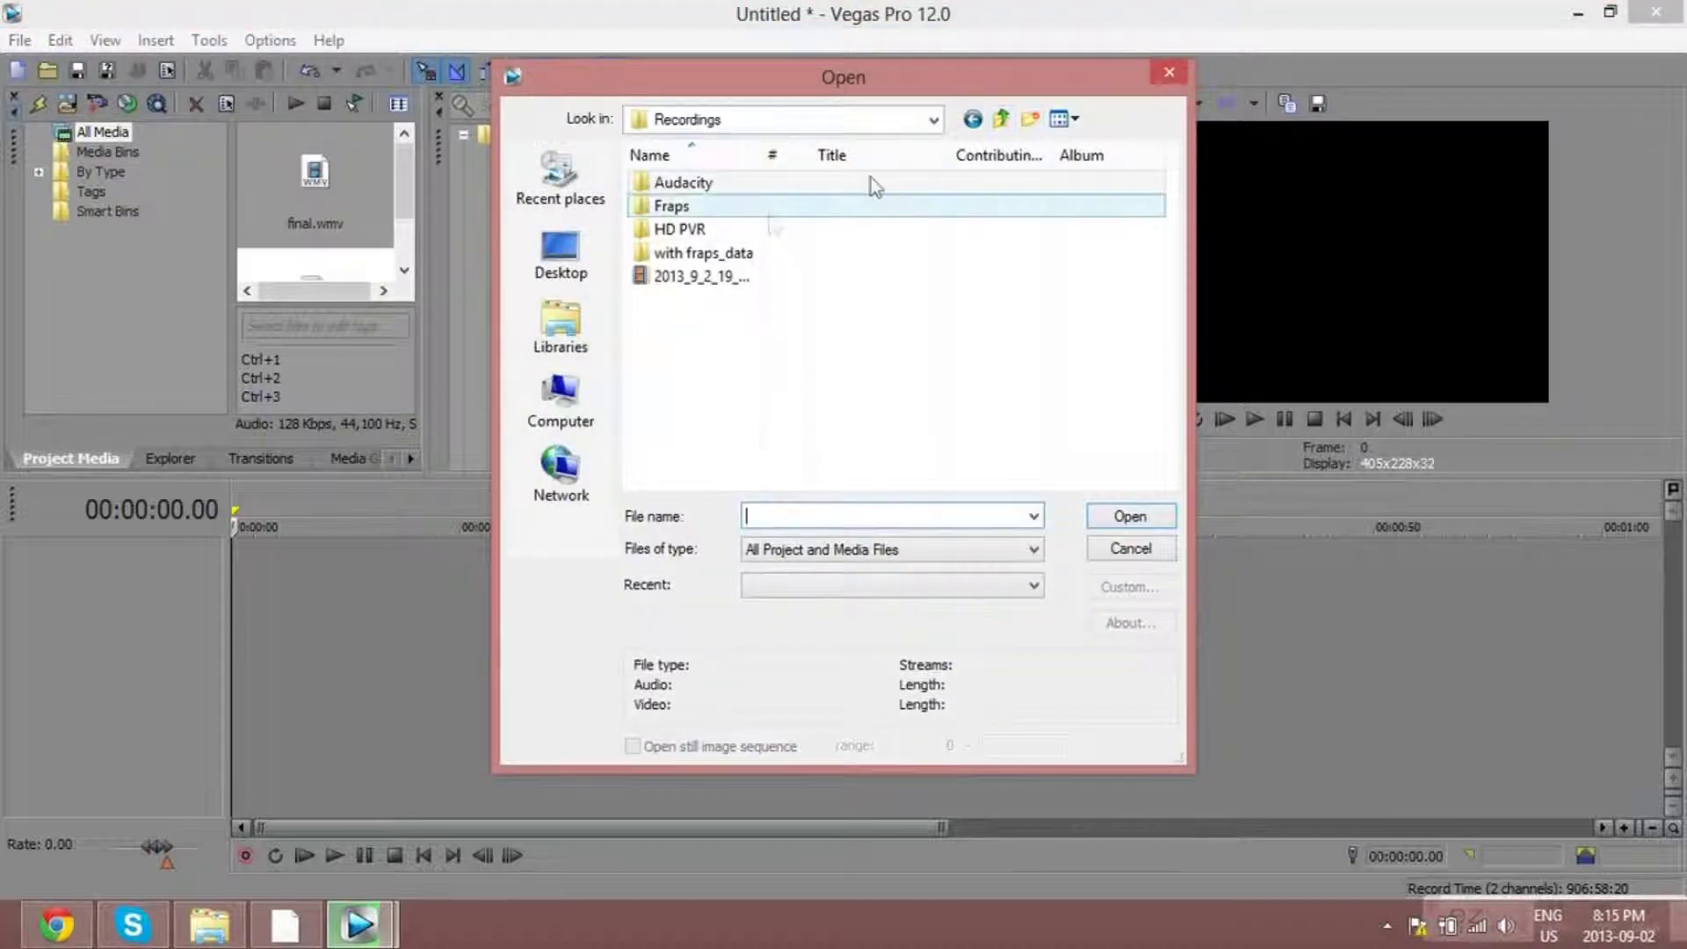
click(1010, 123)
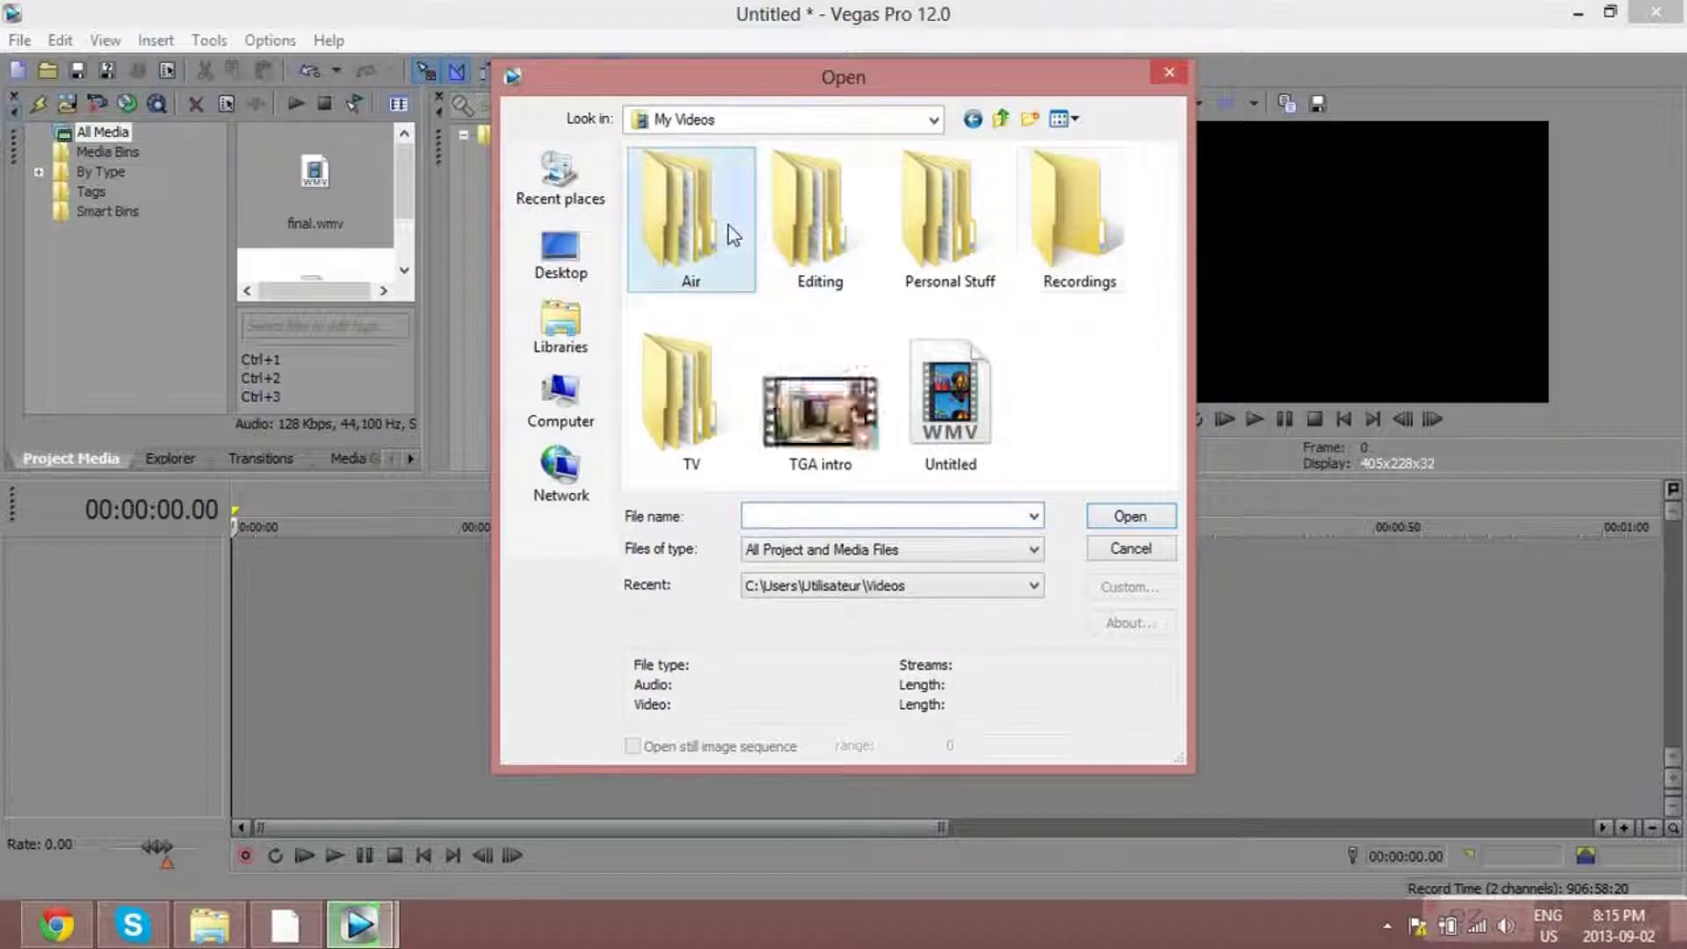
double_click(723, 233)
double_click(818, 224)
double_click(694, 232)
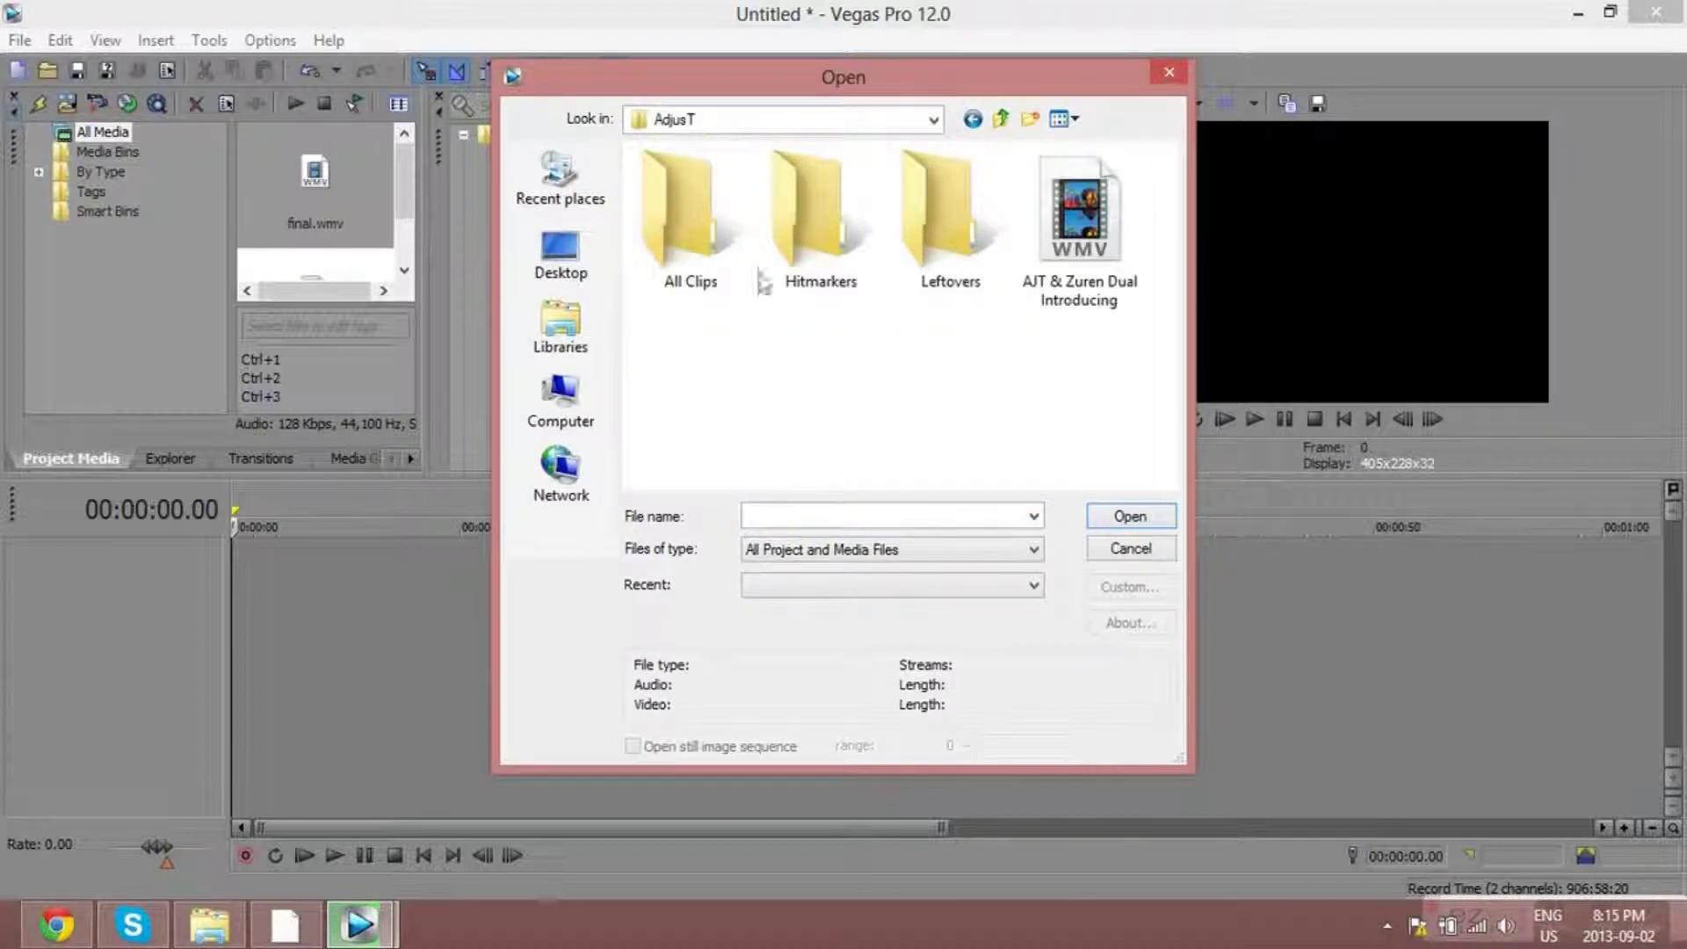
double_click(738, 233)
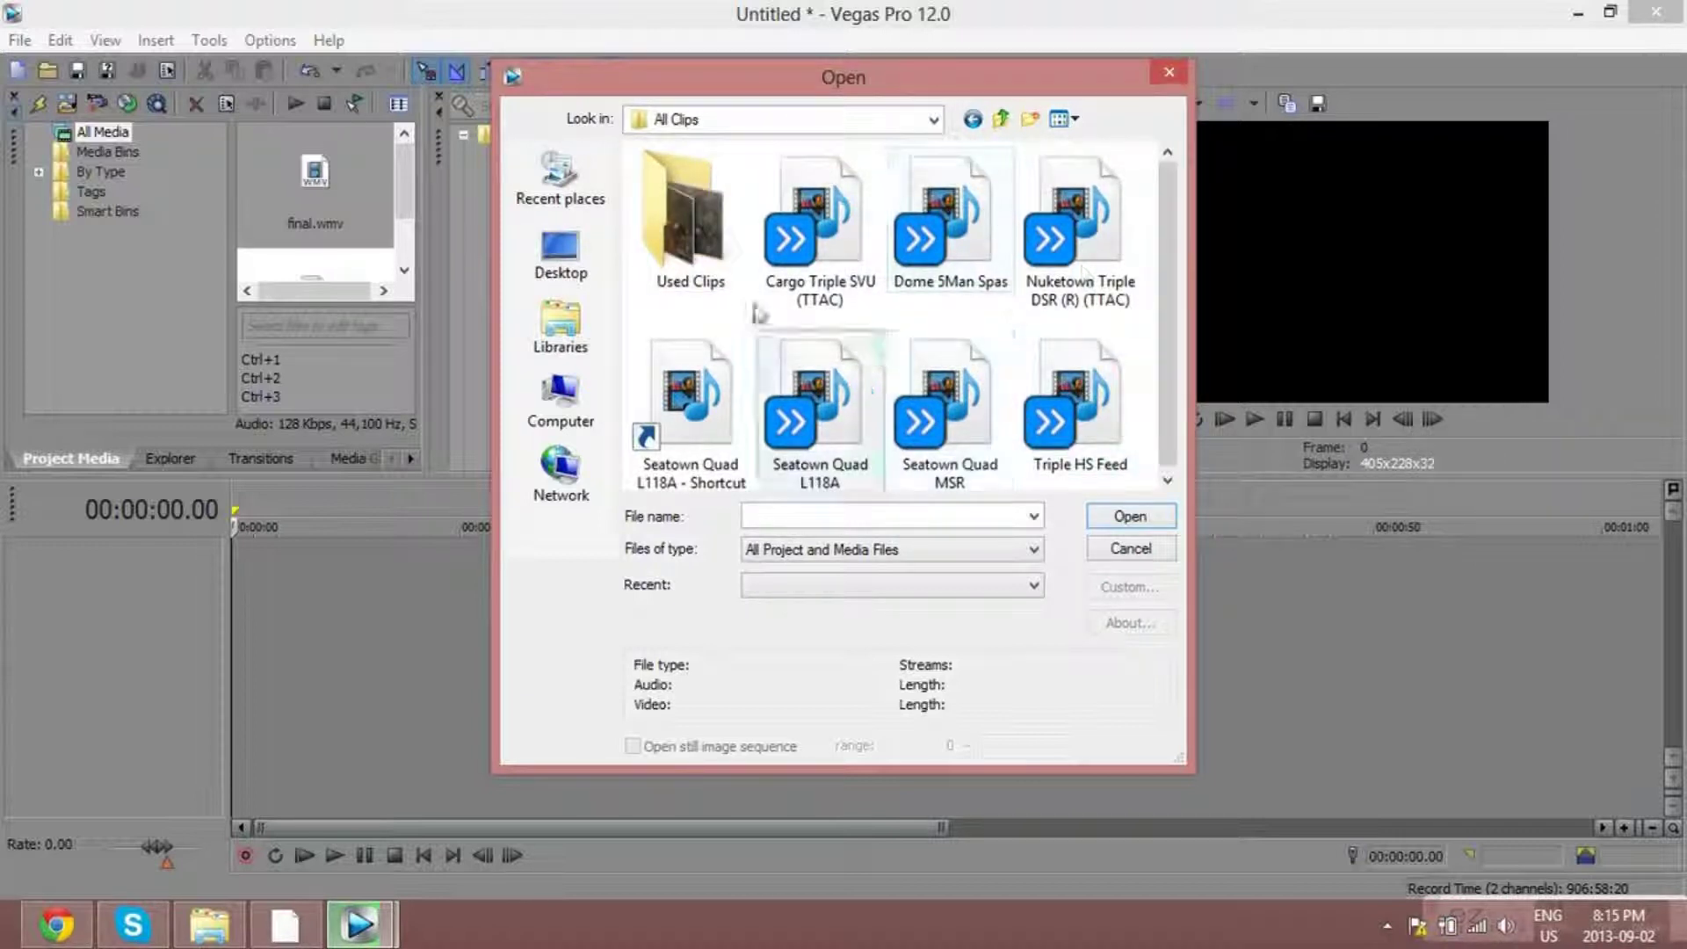
click(1002, 120)
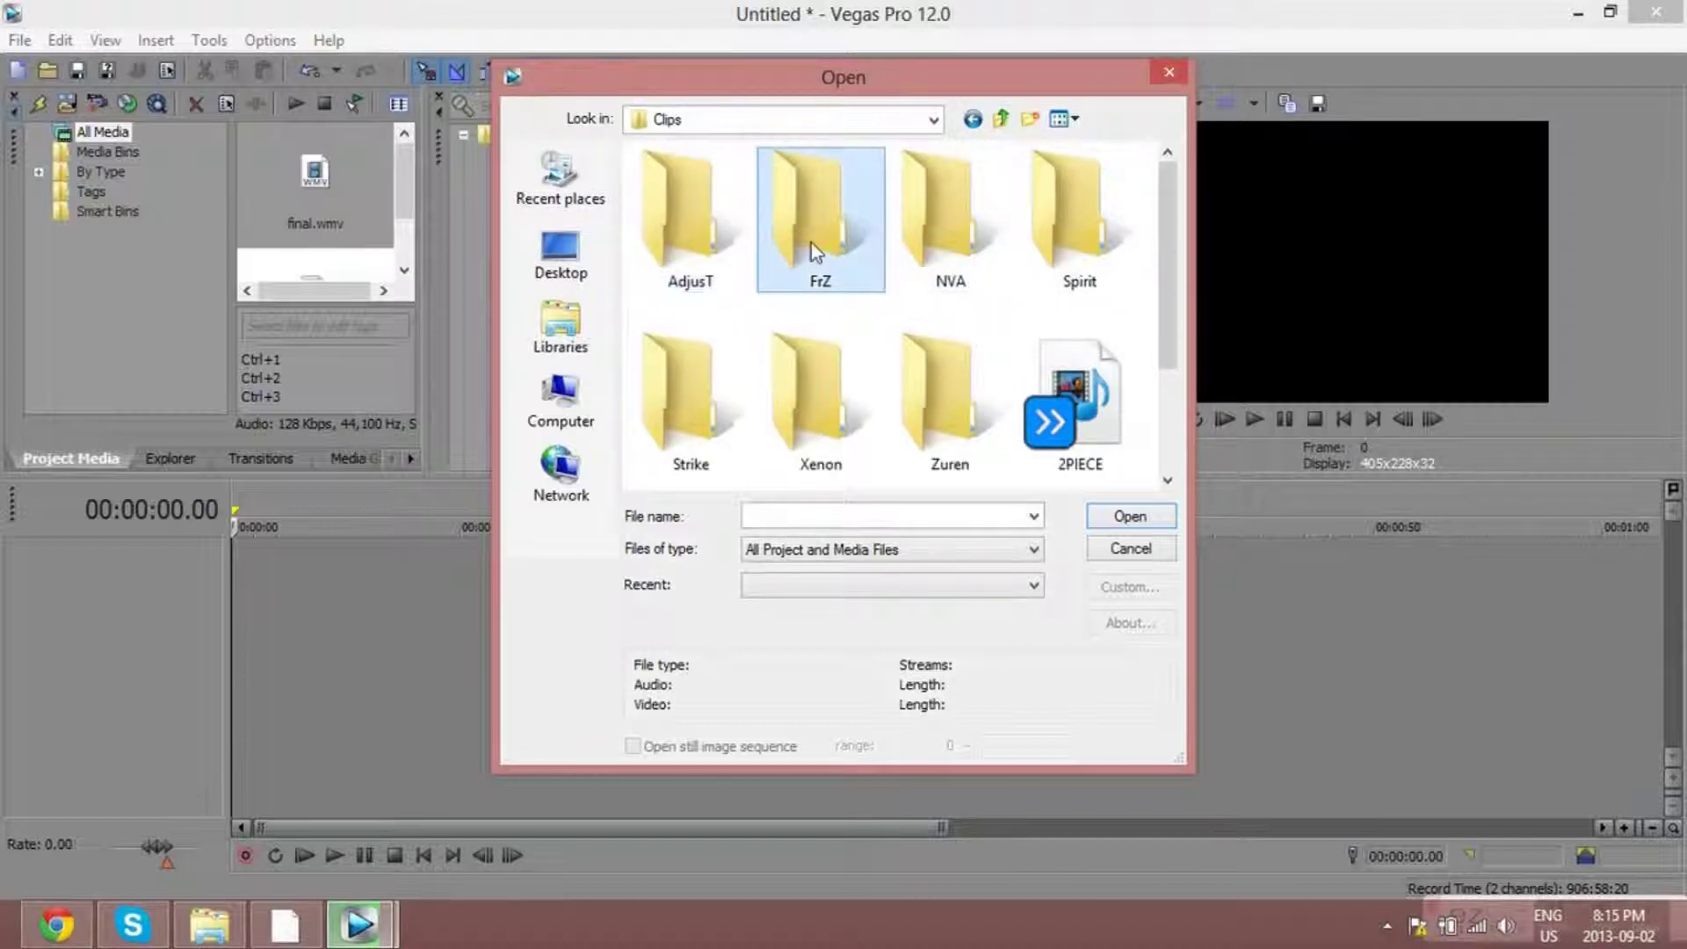
double_click(791, 246)
double_click(733, 237)
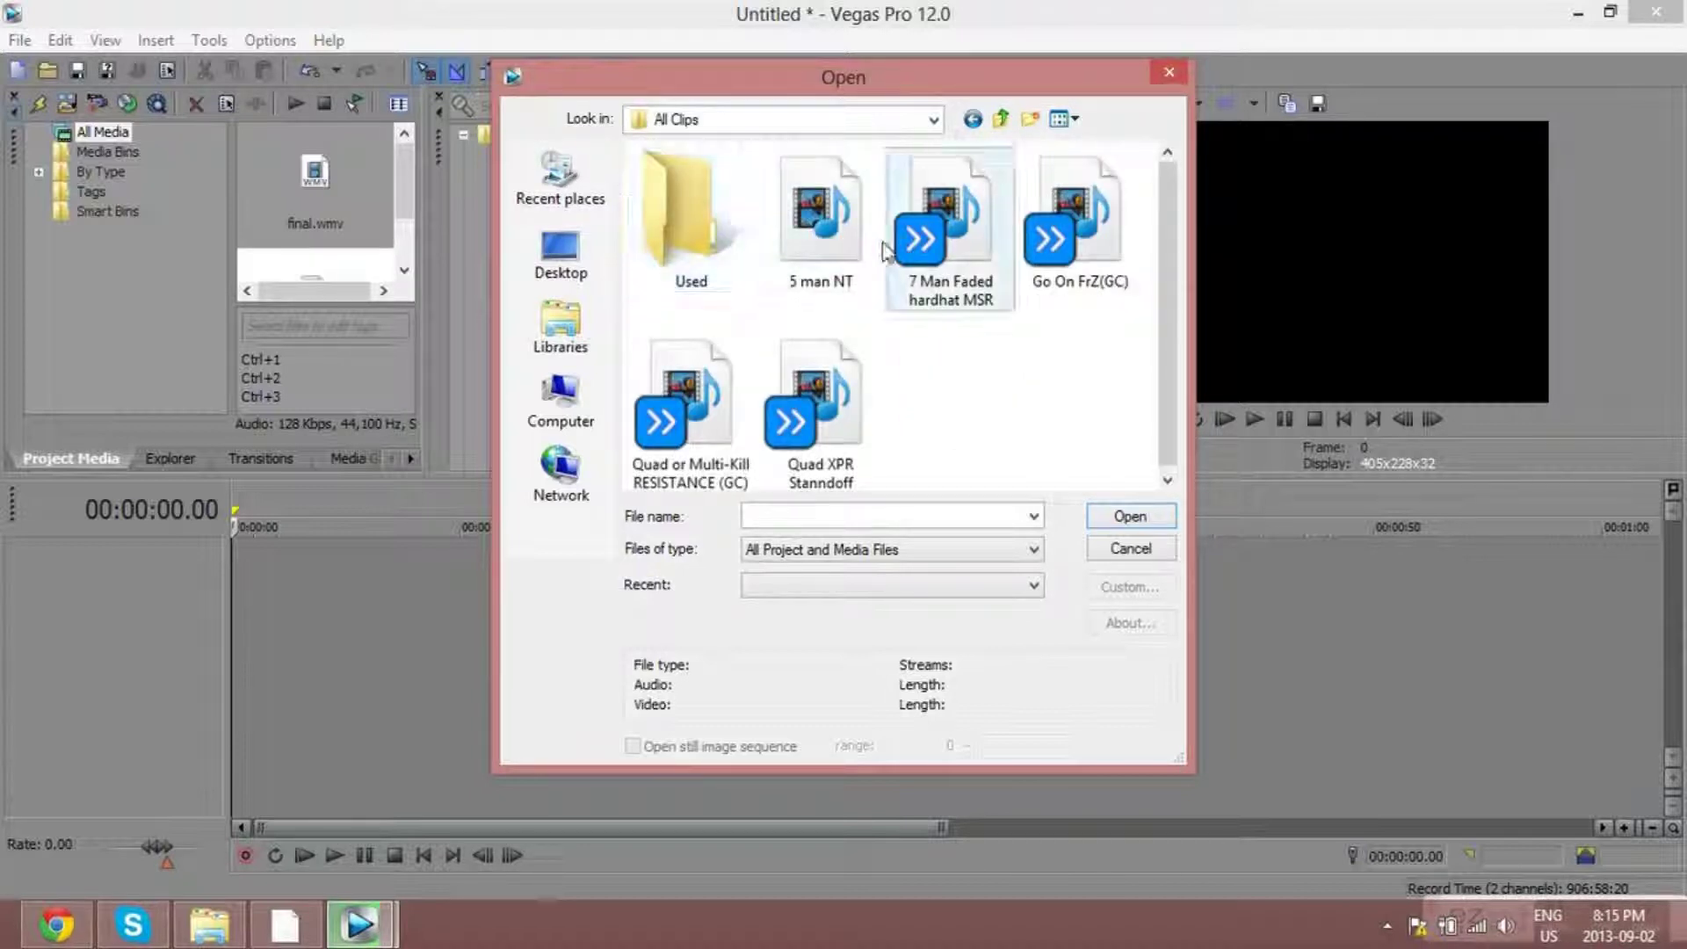
Open 7 Man Faded hardhat MSR and match the project to its 1920x1080 settings.
click(939, 255)
double_click(938, 255)
click(978, 378)
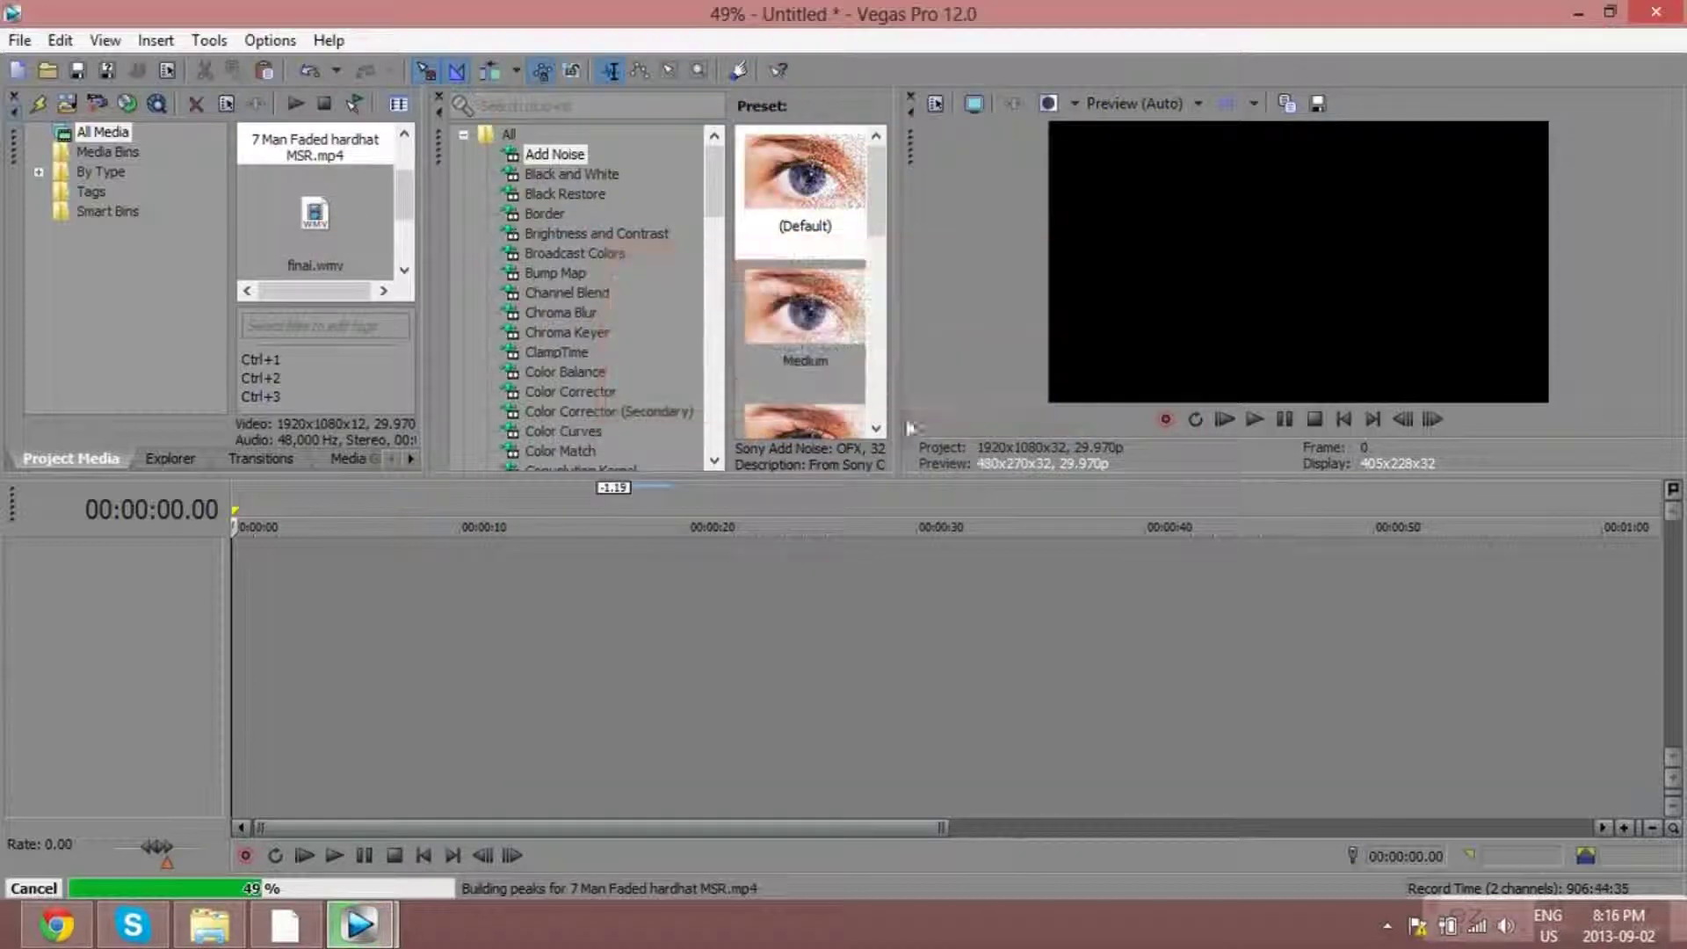
Return the playhead to the clip start and set track 2's volume to -0.7 dB.
click(241, 578)
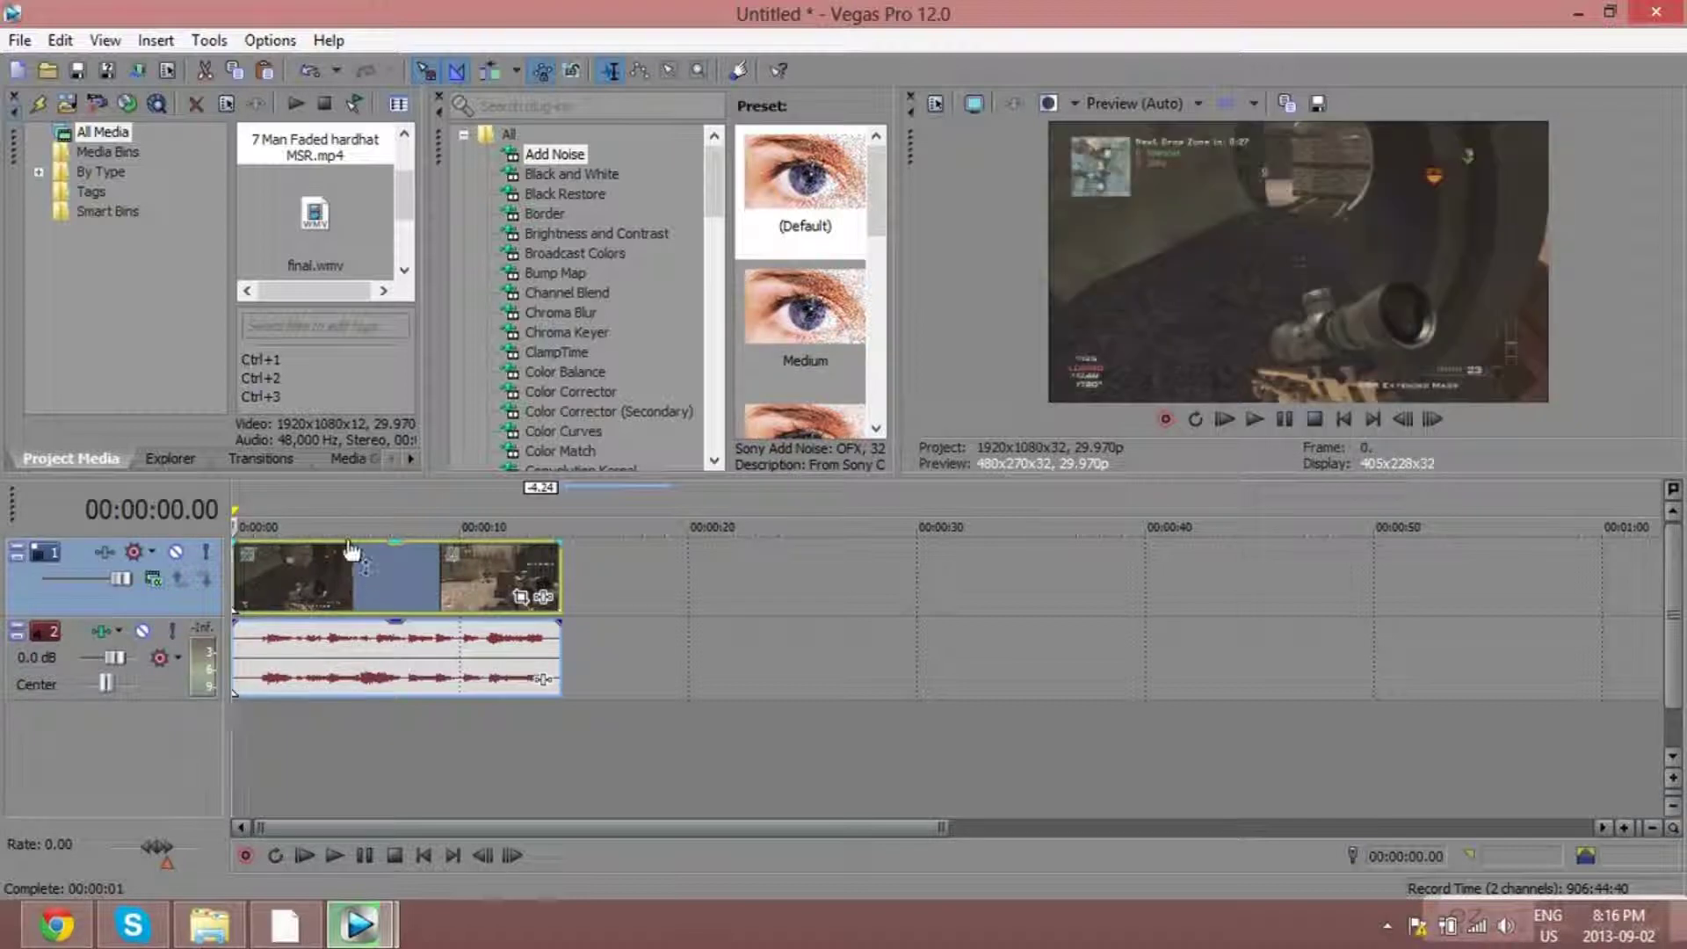
key(Right)
key(Right)
key(Right)
key(Right)
key(Right)
key(Right)
key(Right)
key(Right)
key(Right)
key(Right)
key(Right)
key(Right)
key(Right)
key(Right)
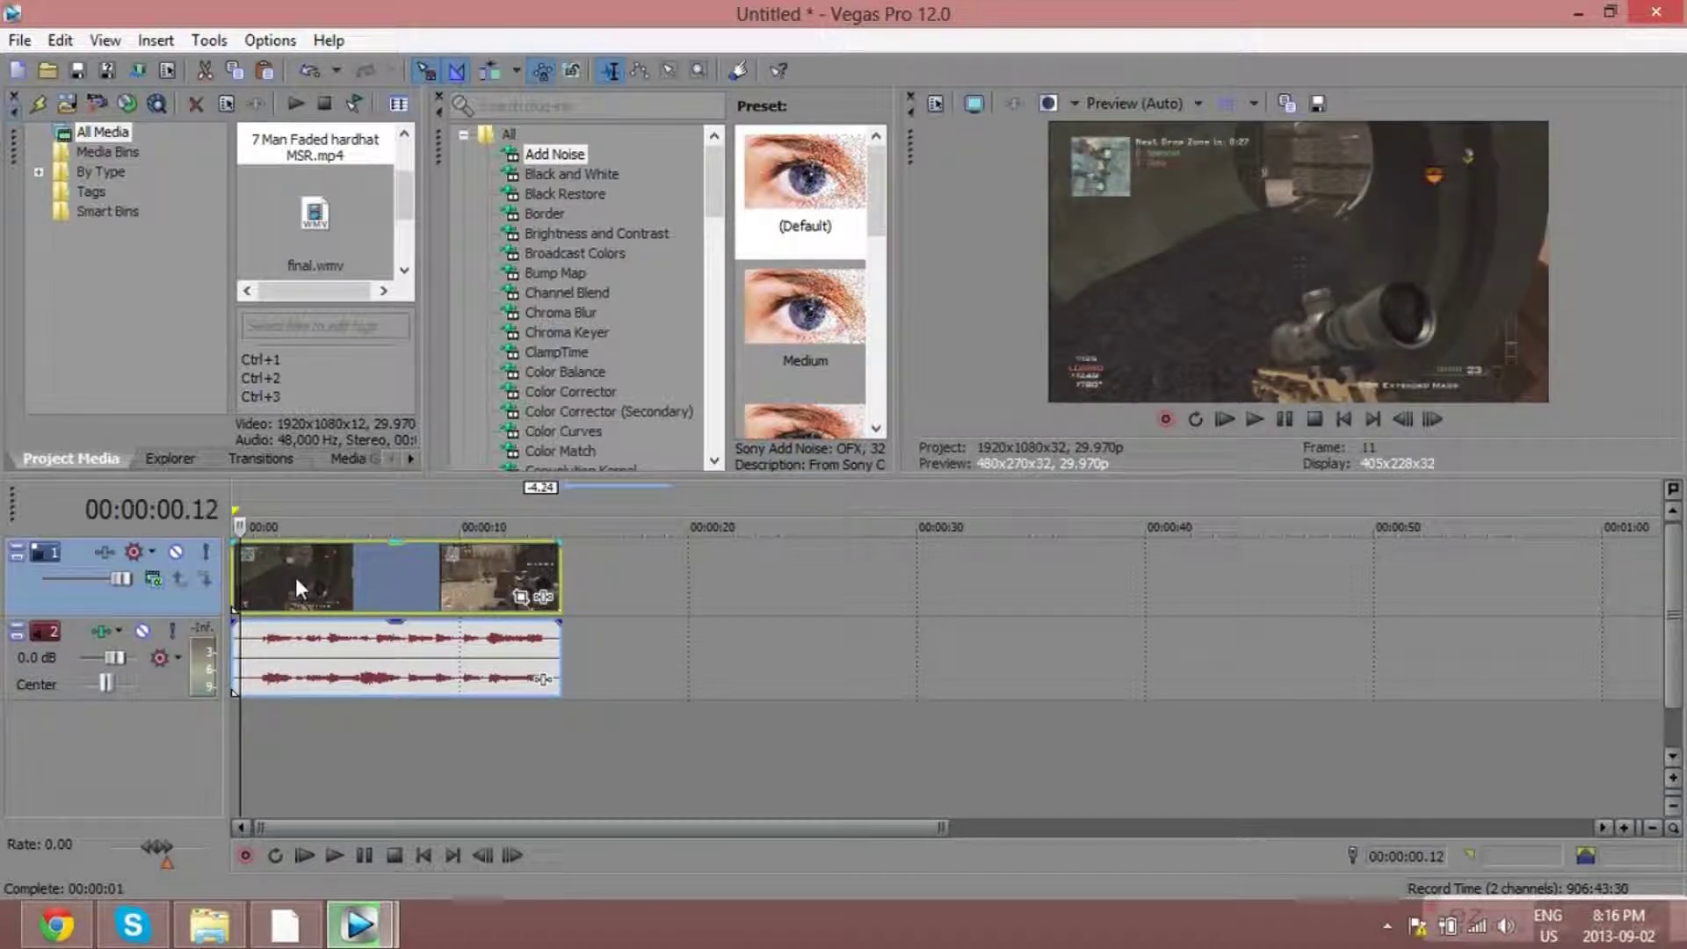
key(Left)
key(Left)
key(Left)
key(Left)
key(Left)
key(Left)
key(Left)
key(Left)
key(Left)
key(Left)
key(Left)
key(Left)
key(Left)
key(Left)
key(Left)
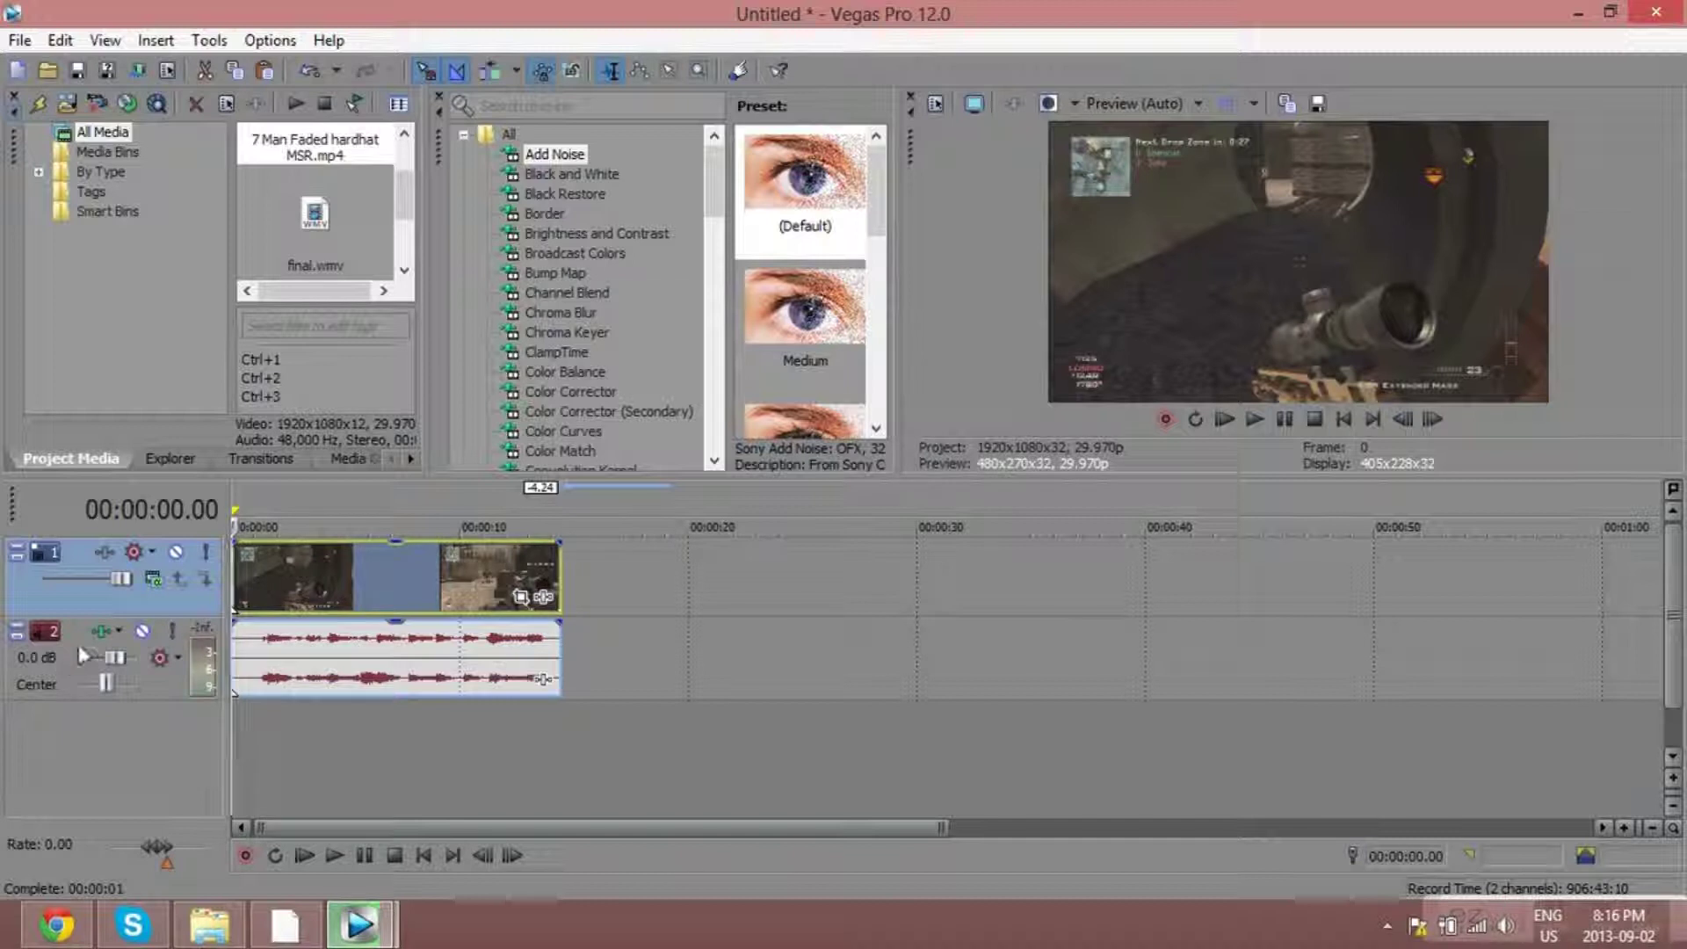
drag(114, 658, 81, 657)
scroll(110, 677, up, 3)
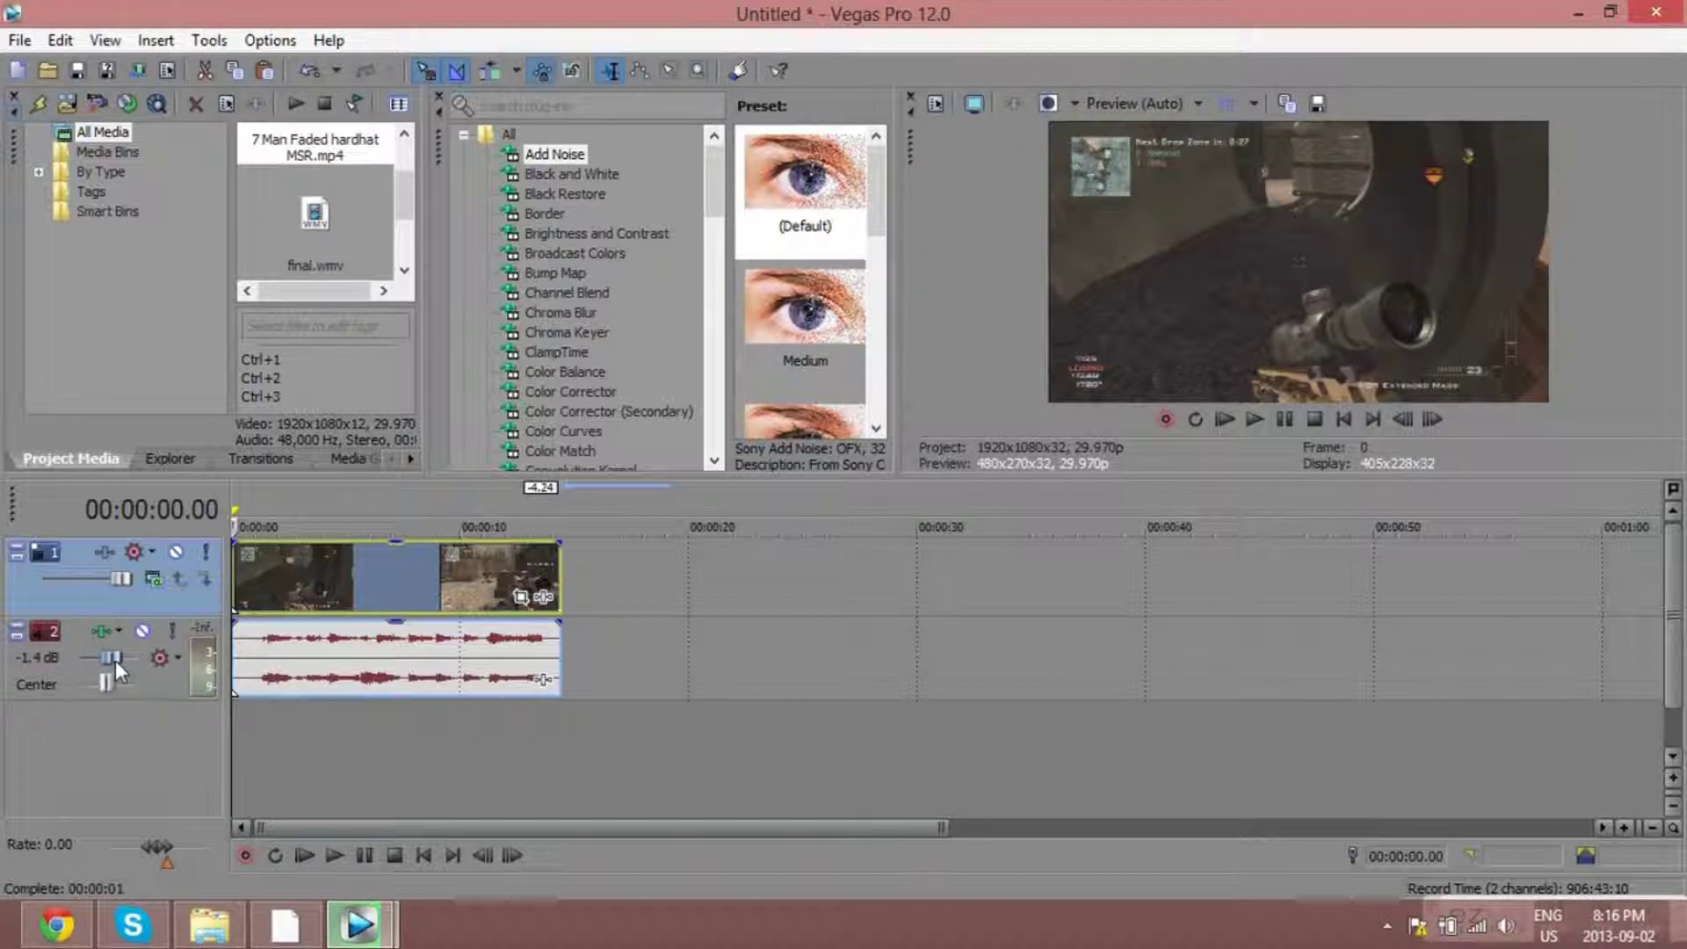
scroll(114, 661, up, 1)
scroll(116, 658, up, 1)
mouse_move(126, 594)
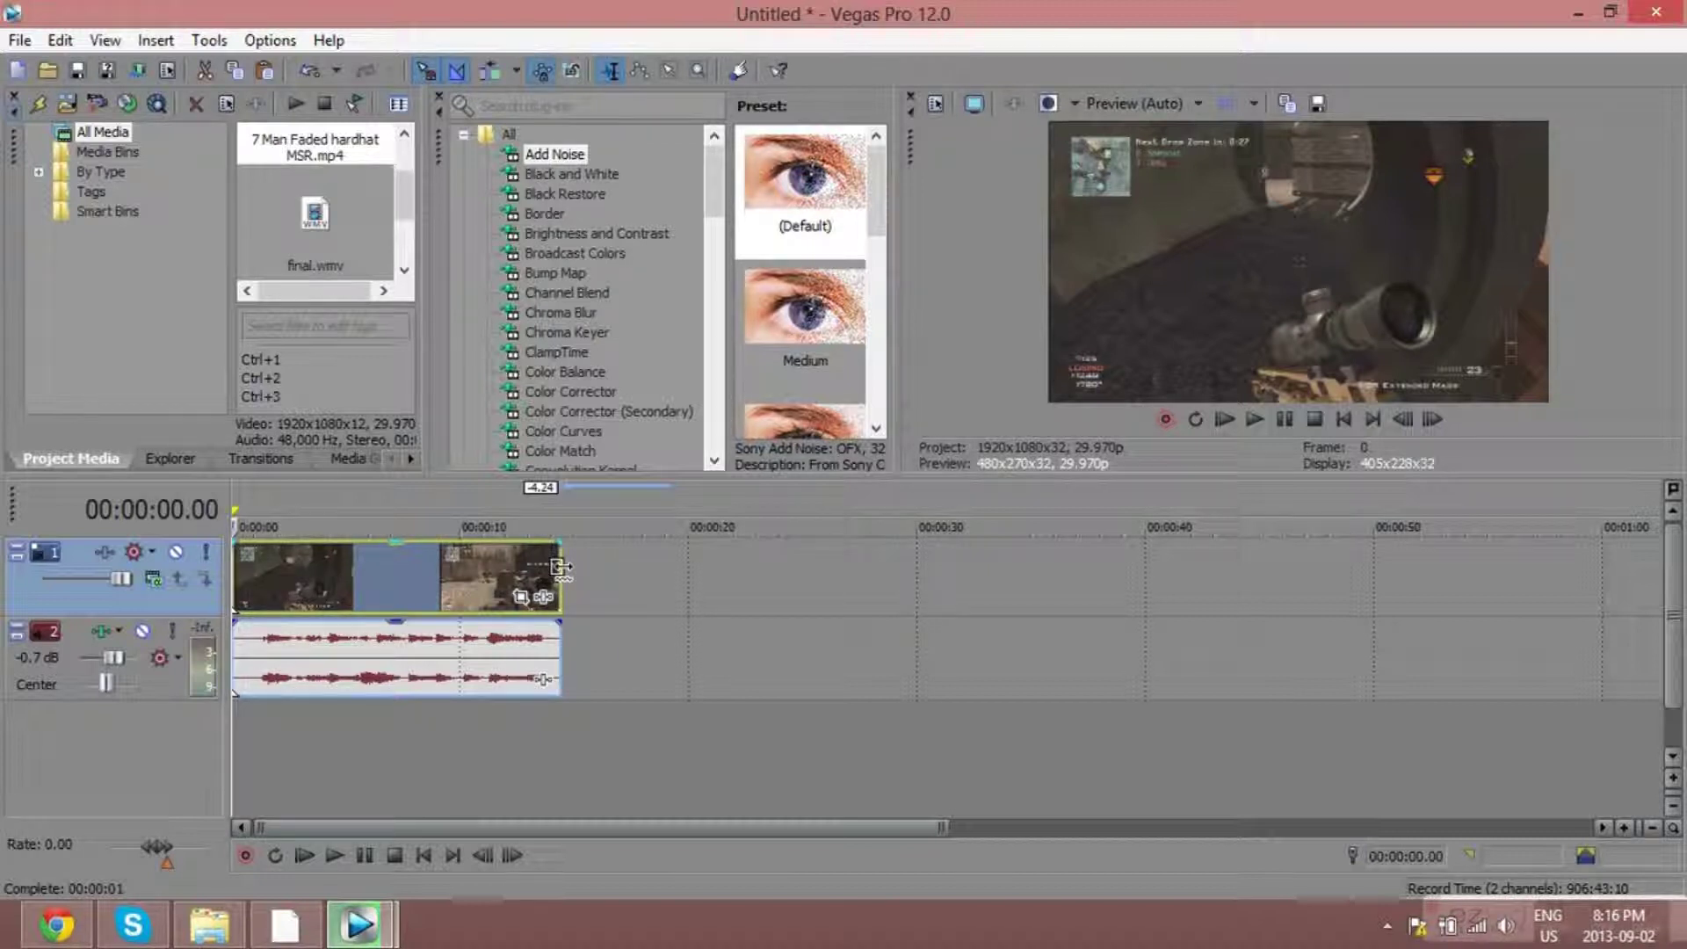
Trial-trim the clip's end and start edges, then restore it to full length.
drag(559, 569, 886, 569)
drag(869, 679, 422, 679)
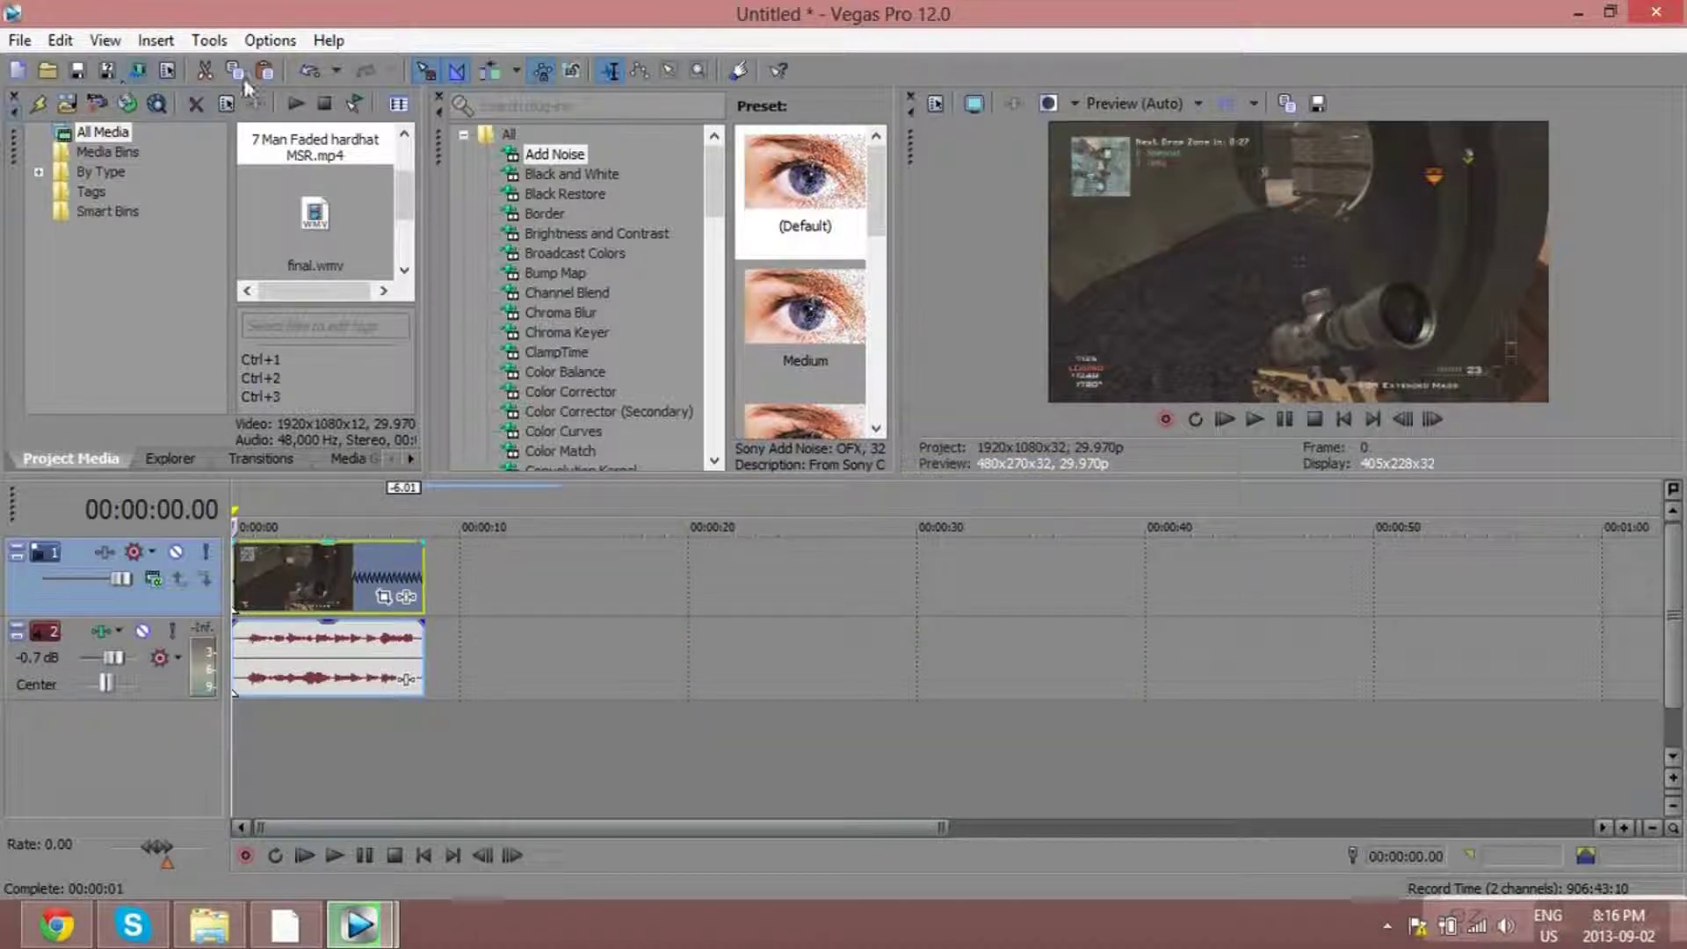
click(310, 71)
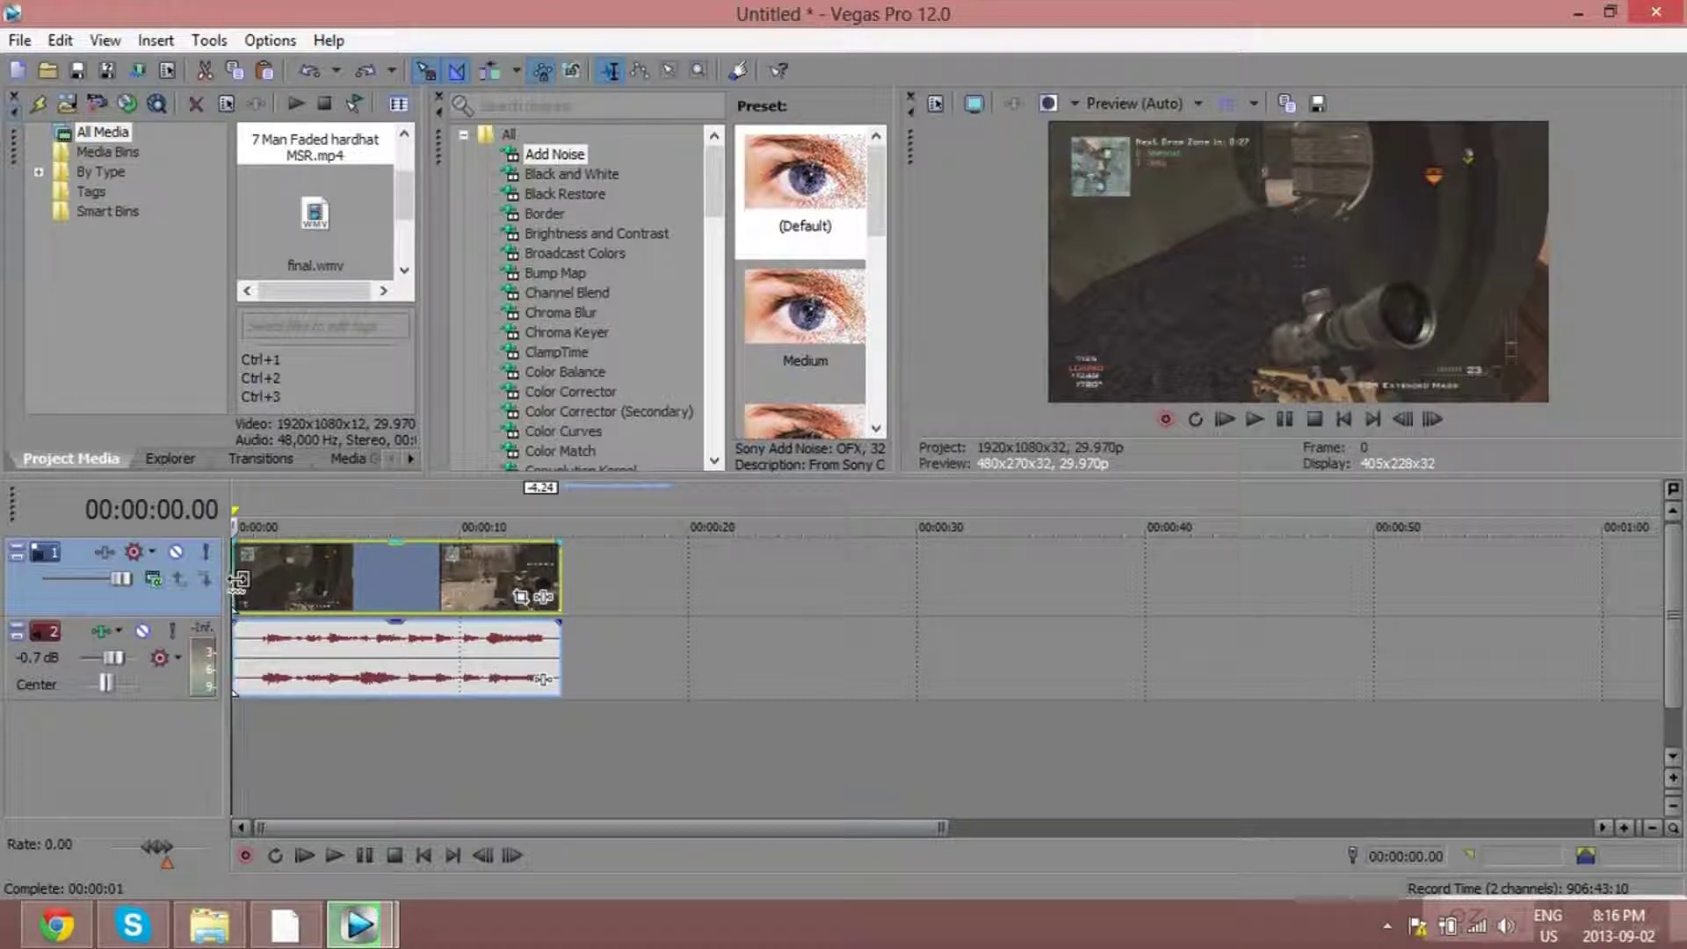
drag(236, 577, 838, 583)
drag(350, 611, 235, 607)
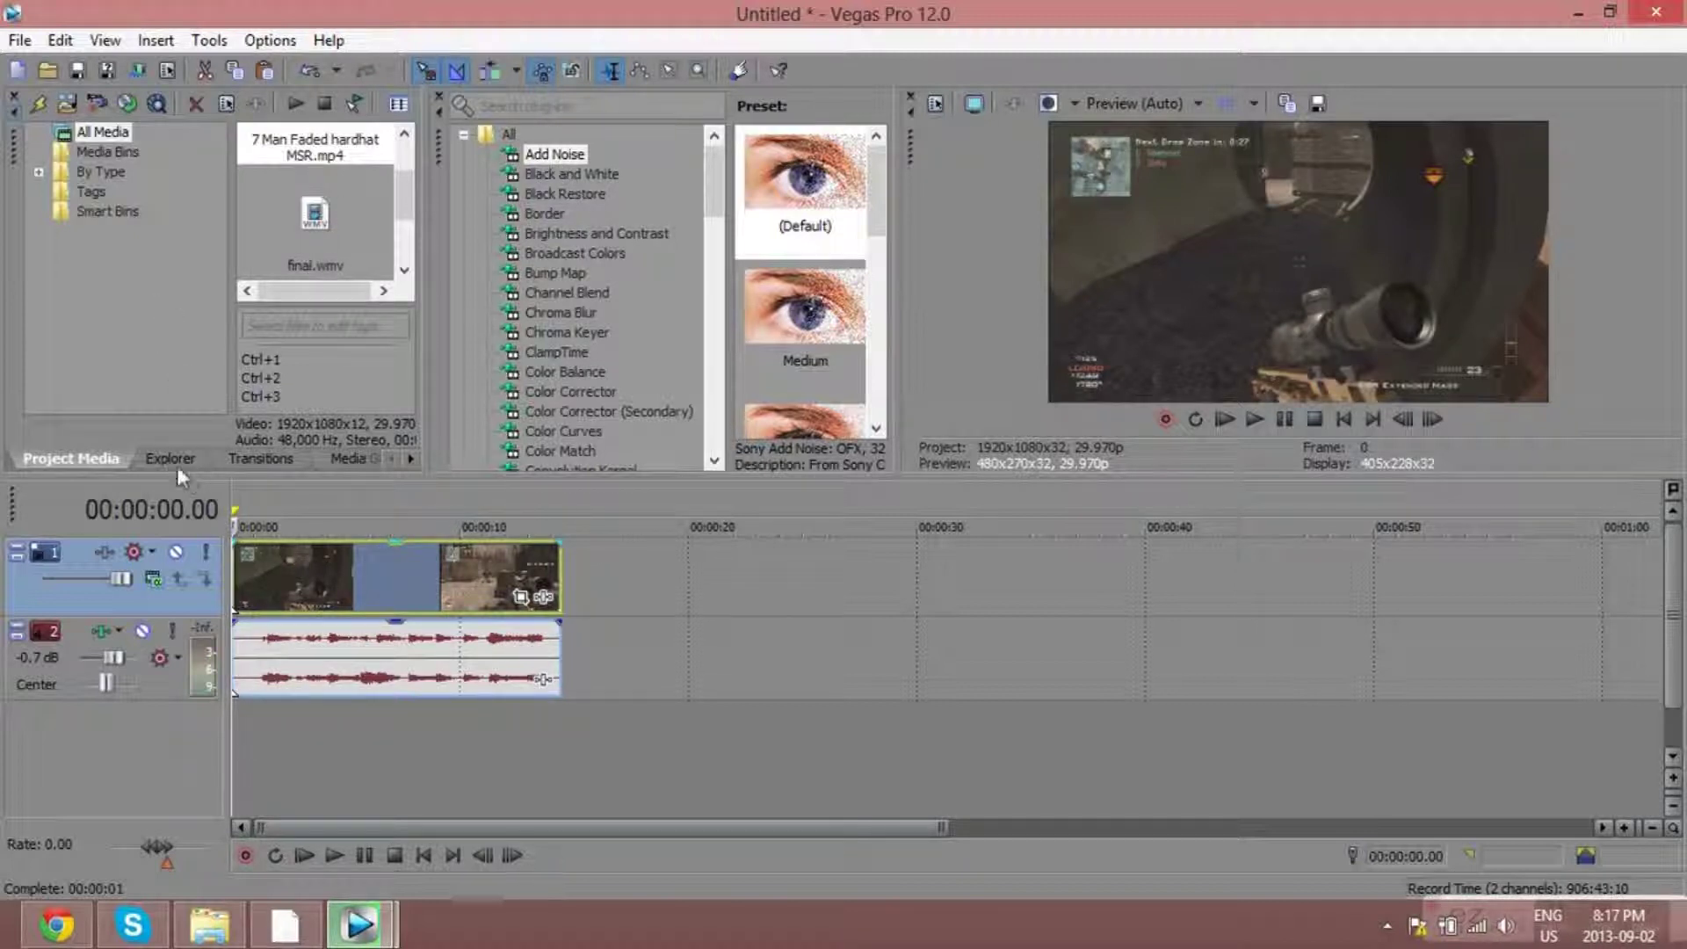
Drag the Color Corrector (Default) preset from Video FX onto the gameplay video event.
scroll(571, 250, down, 9)
scroll(580, 252, down, 10)
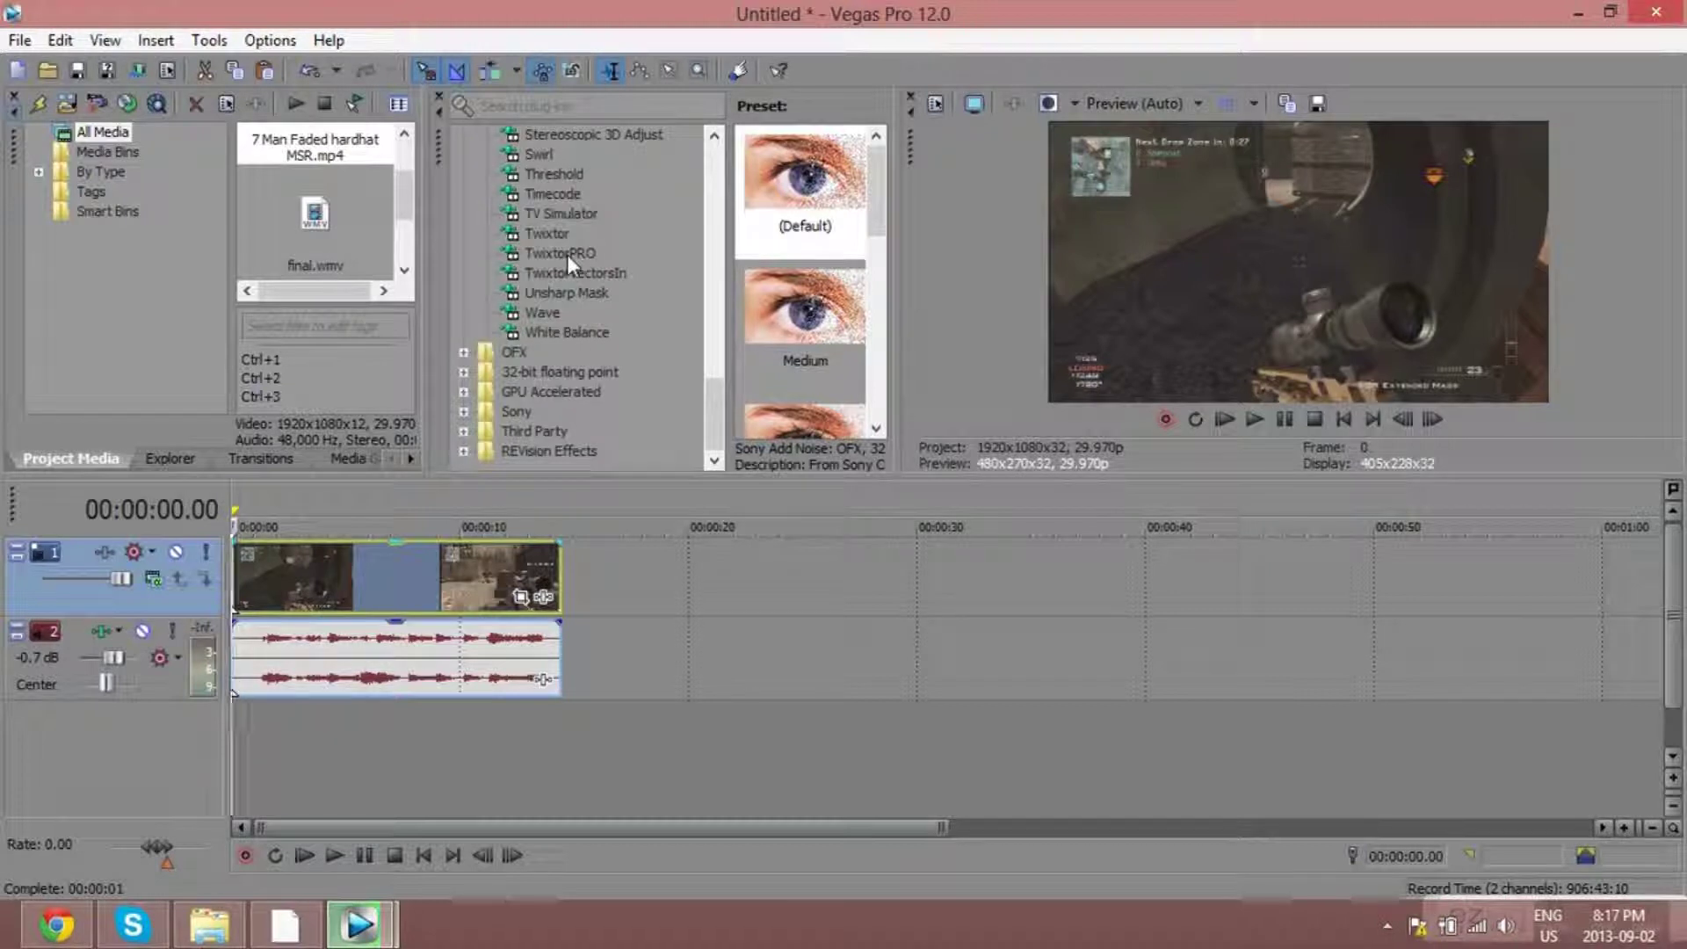
scroll(568, 250, up, 10)
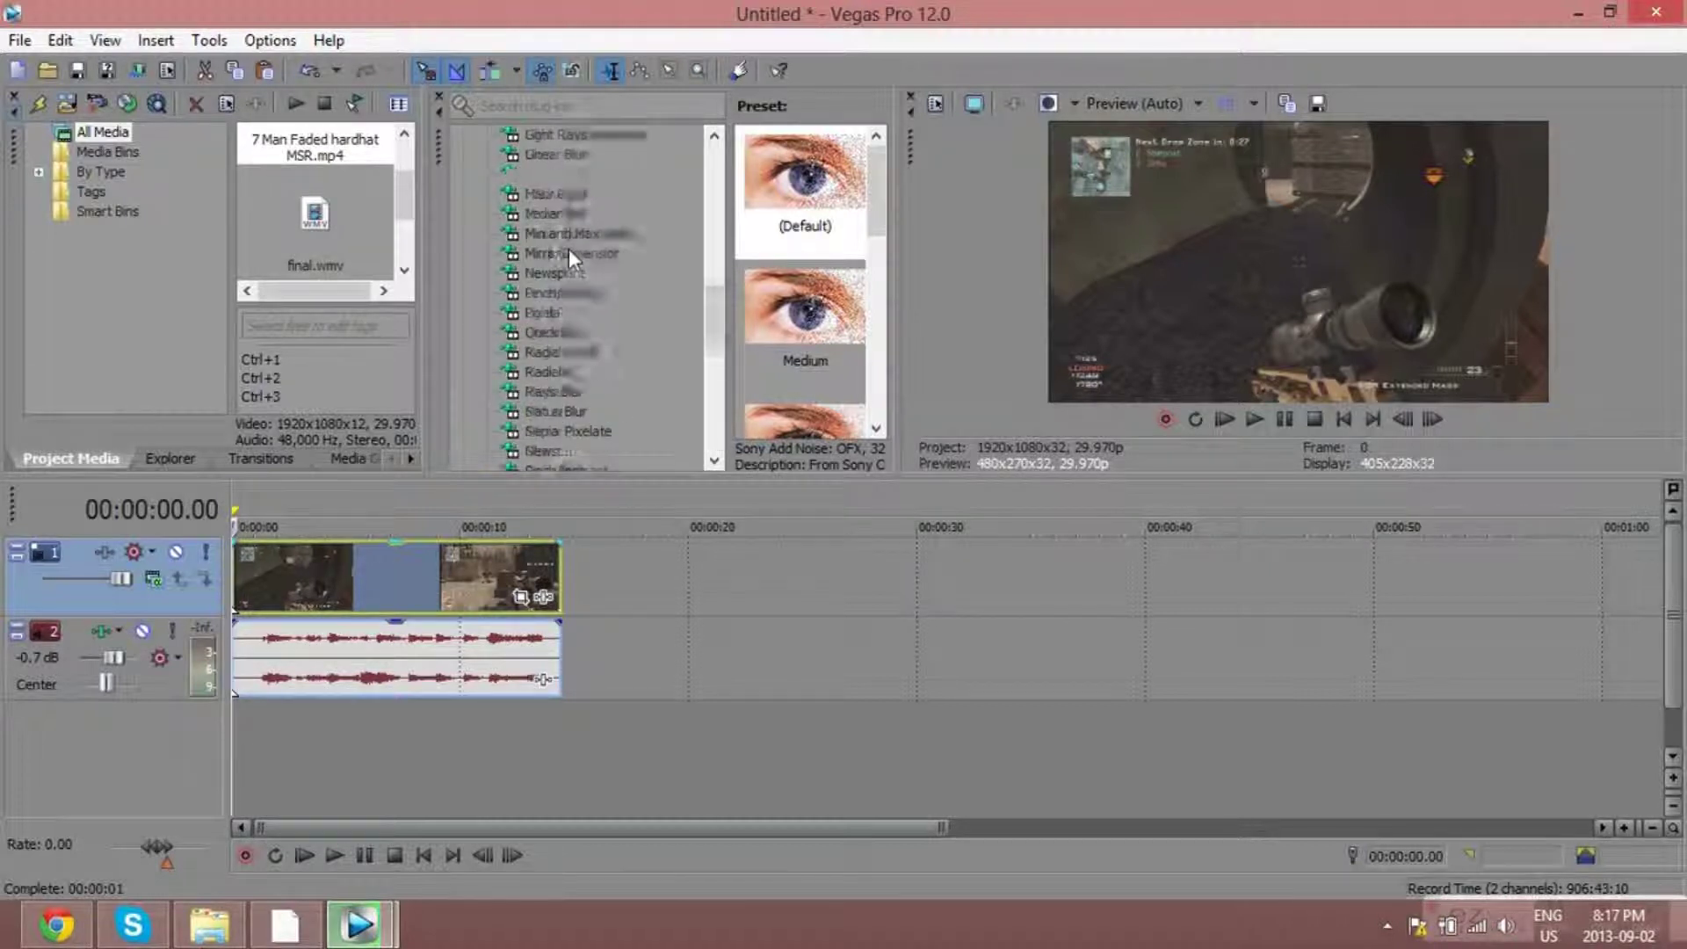
scroll(568, 250, up, 9)
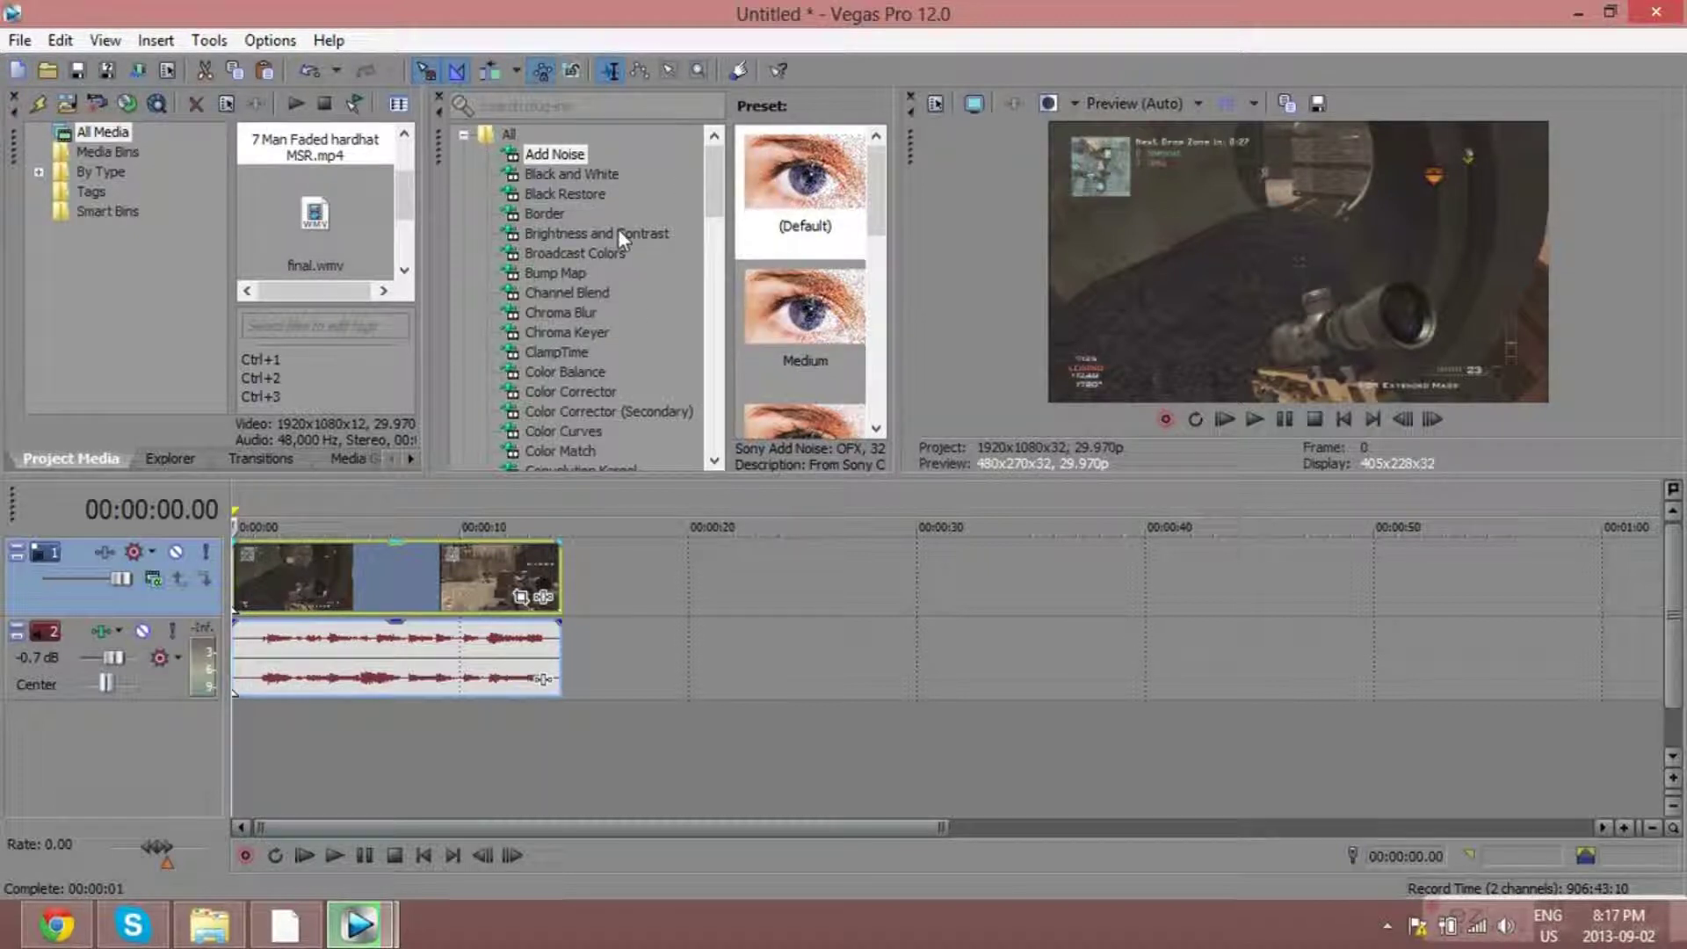
scroll(598, 225, down, 6)
scroll(598, 277, up, 3)
click(590, 216)
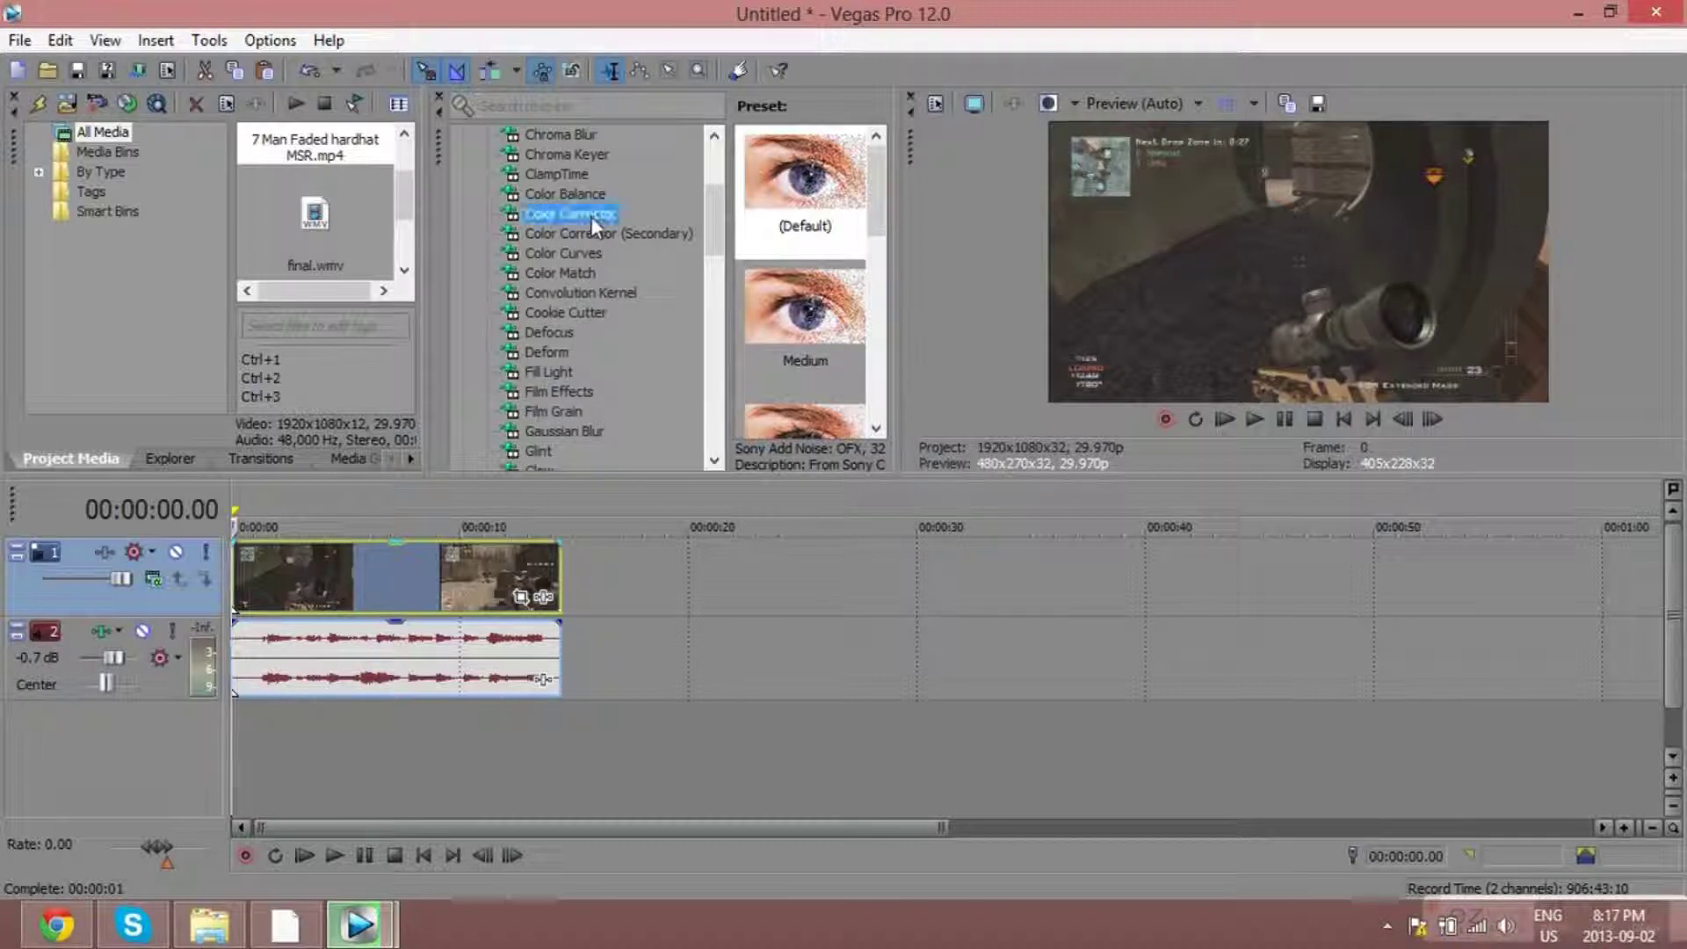
drag(729, 262, 688, 264)
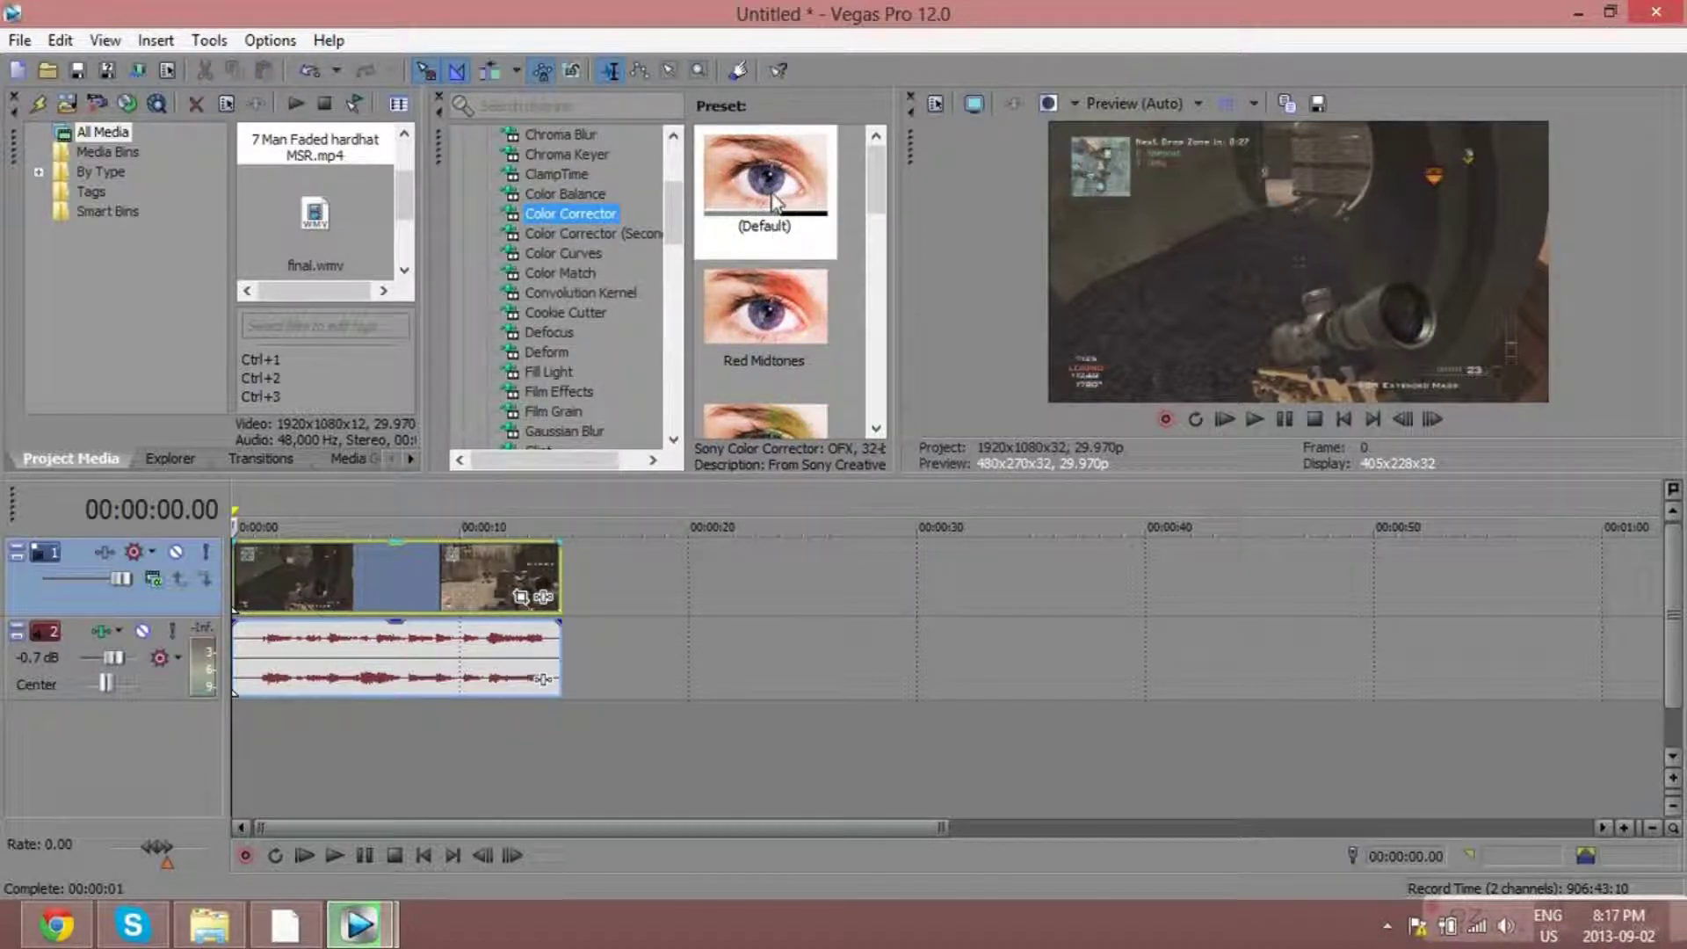
drag(777, 199, 686, 493)
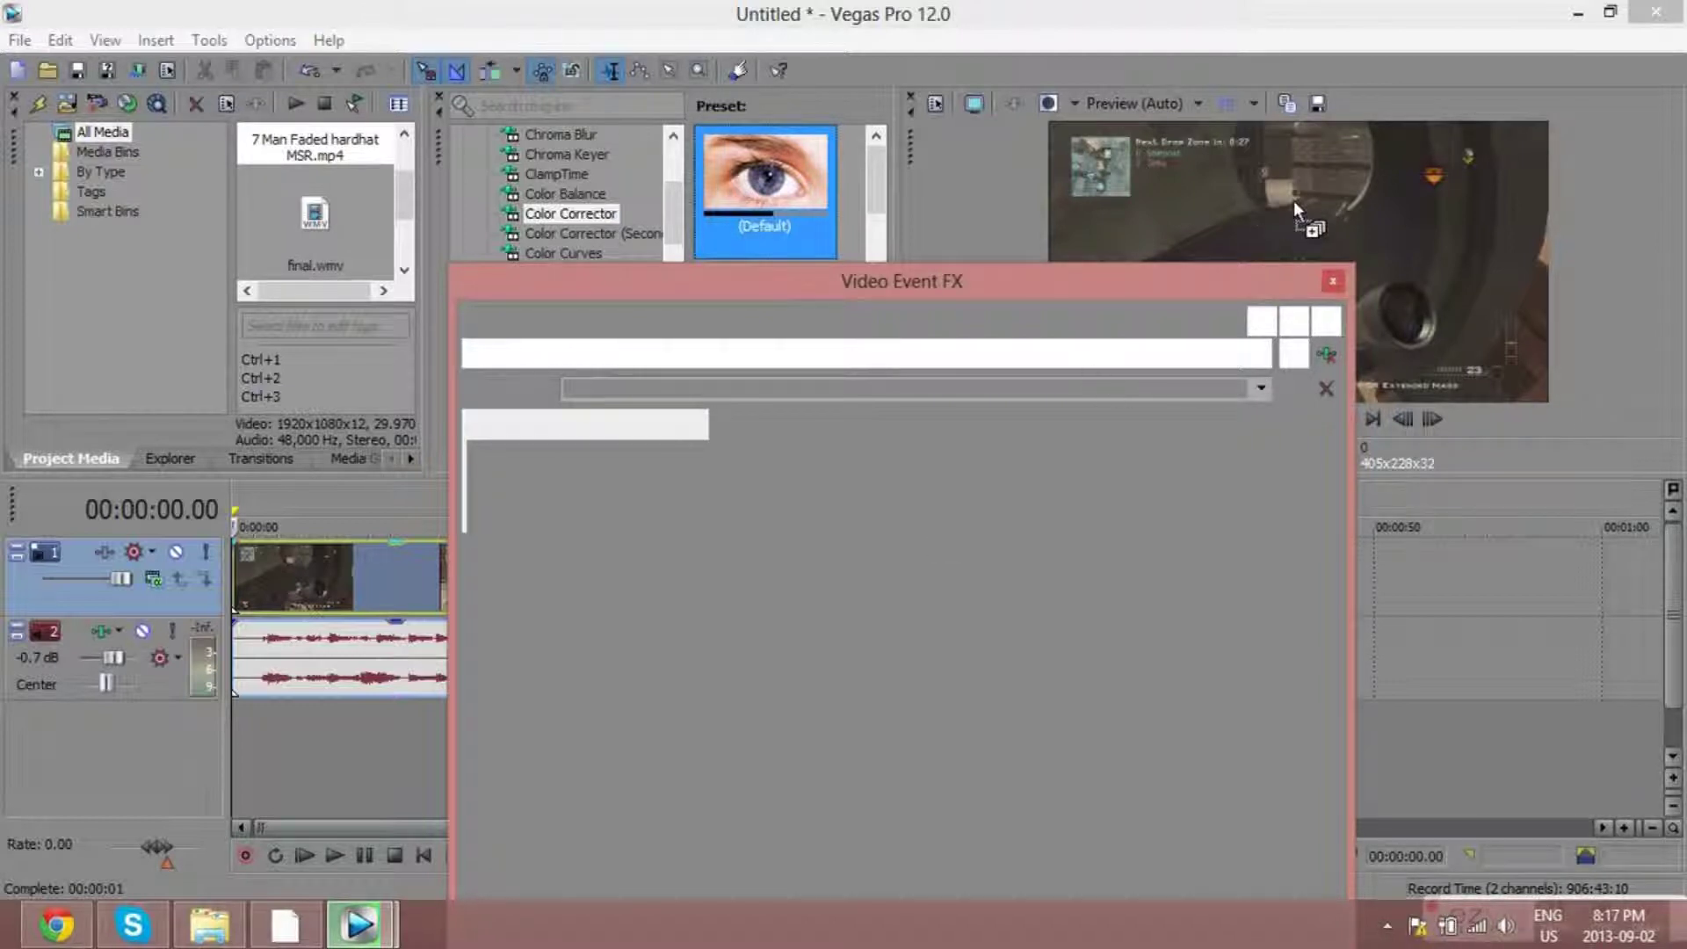
Place the playhead at 00:00:03.28 and move the Video Event FX window aside.
click(404, 577)
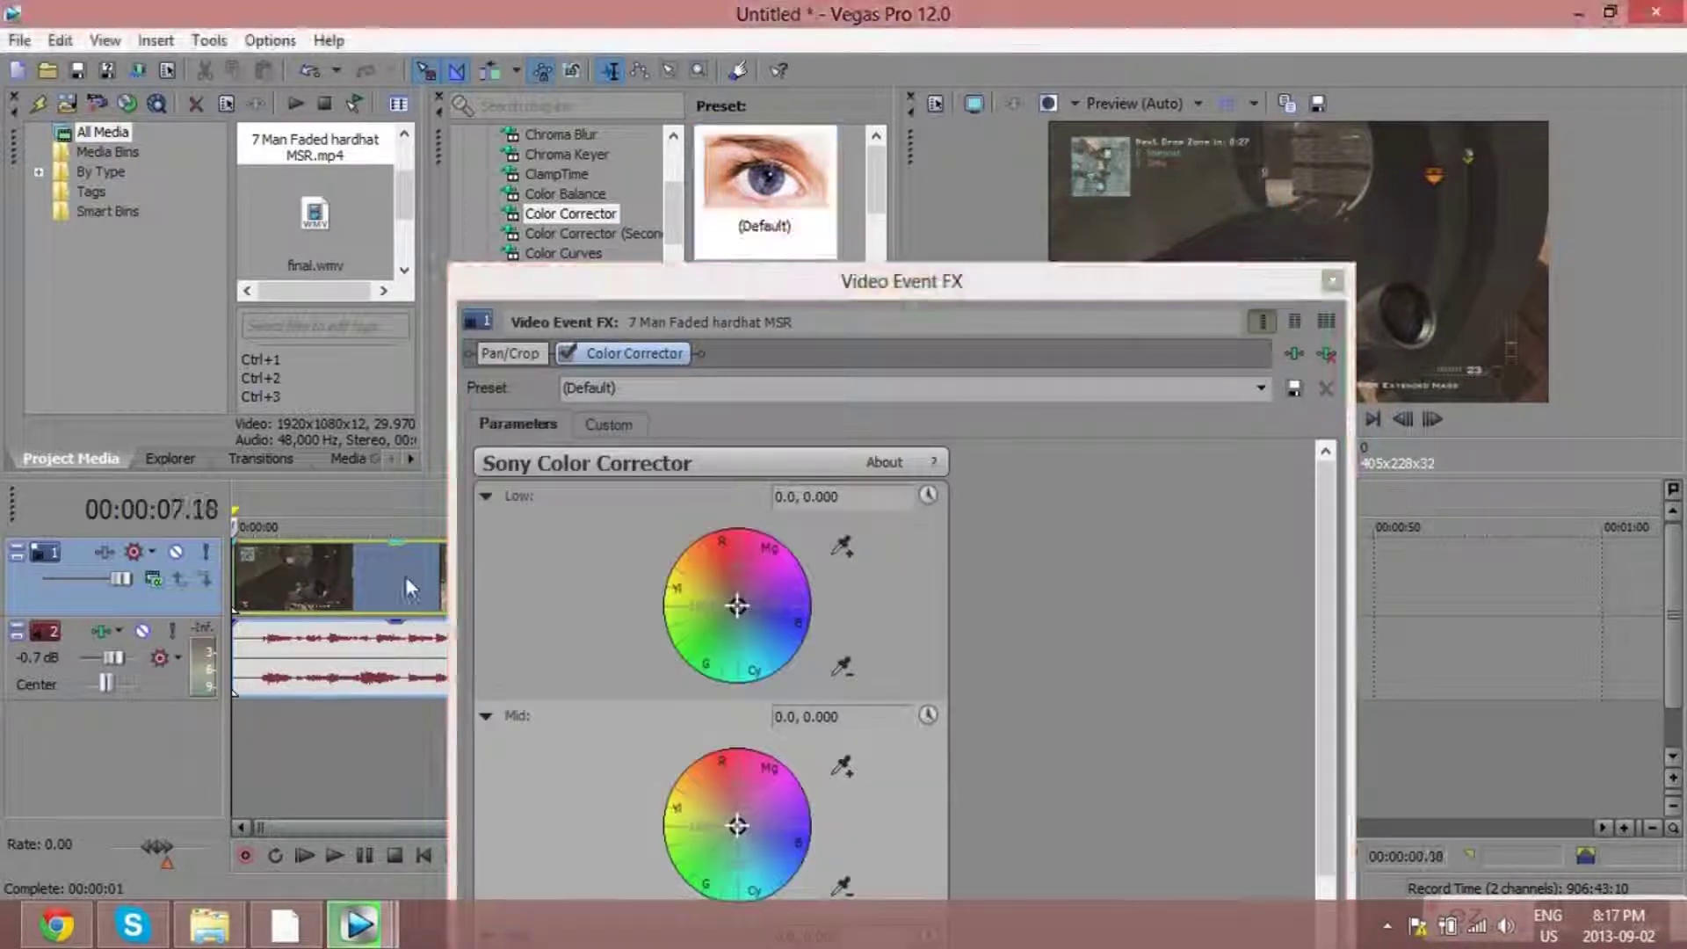
click(378, 583)
click(329, 575)
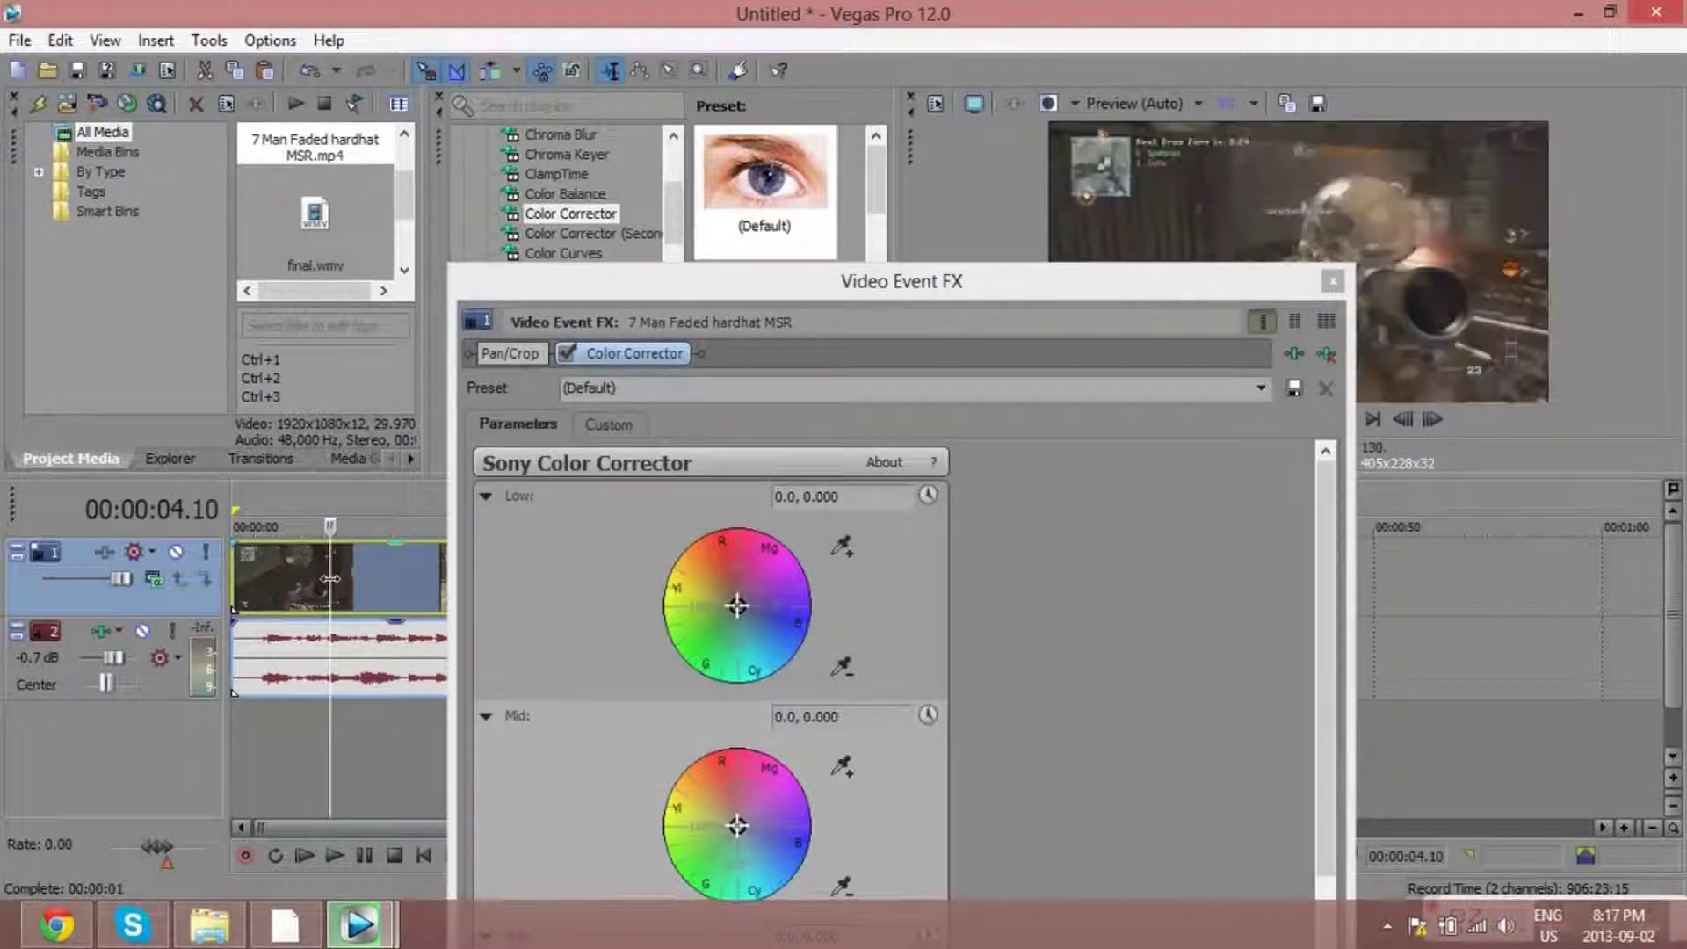
click(322, 581)
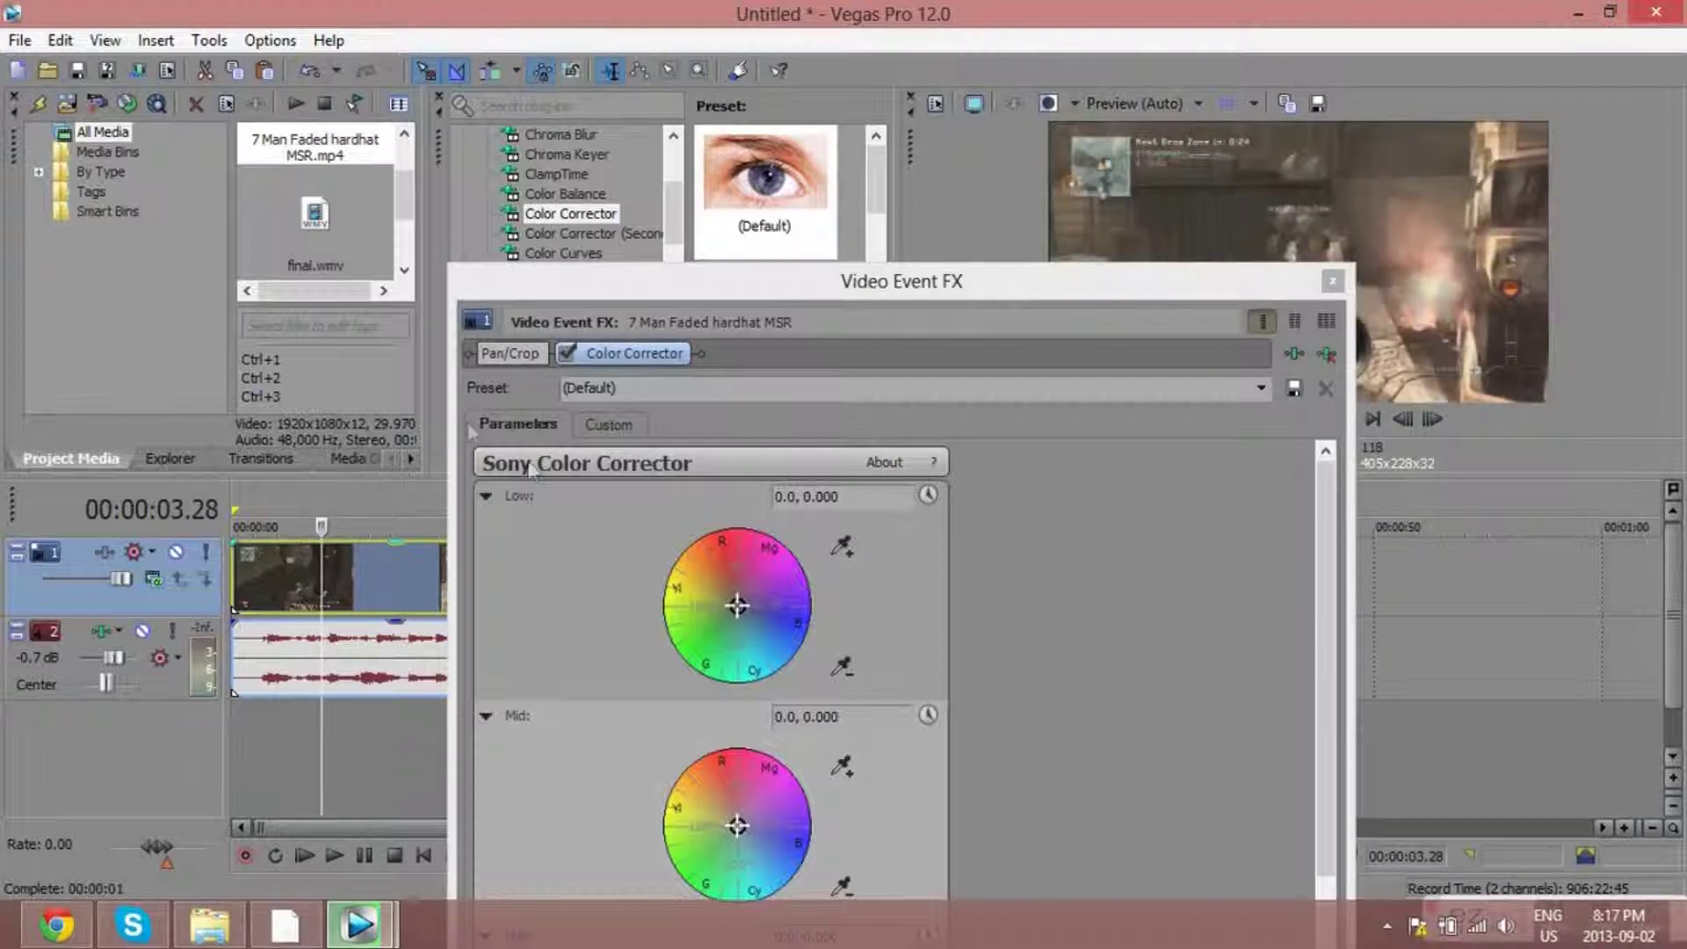
drag(1228, 288, 984, 309)
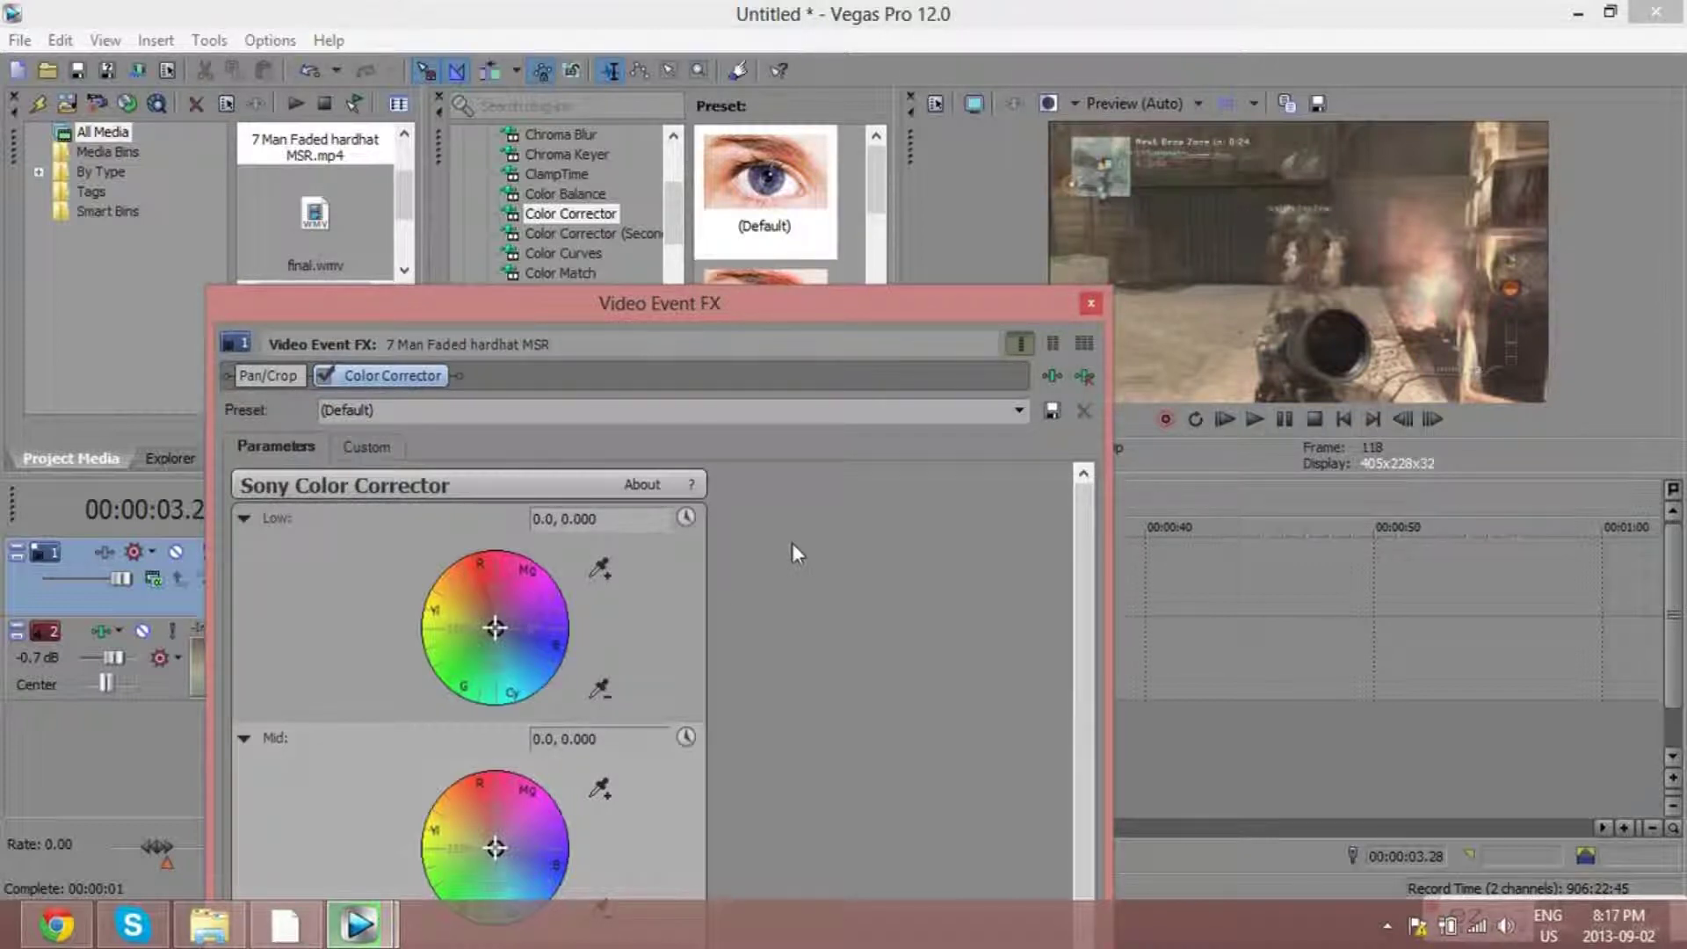
Set Color Corrector Low to 332.35/0.3763, Mid to 342.39/0.2623, High to 2.73/0.3337.
click(511, 646)
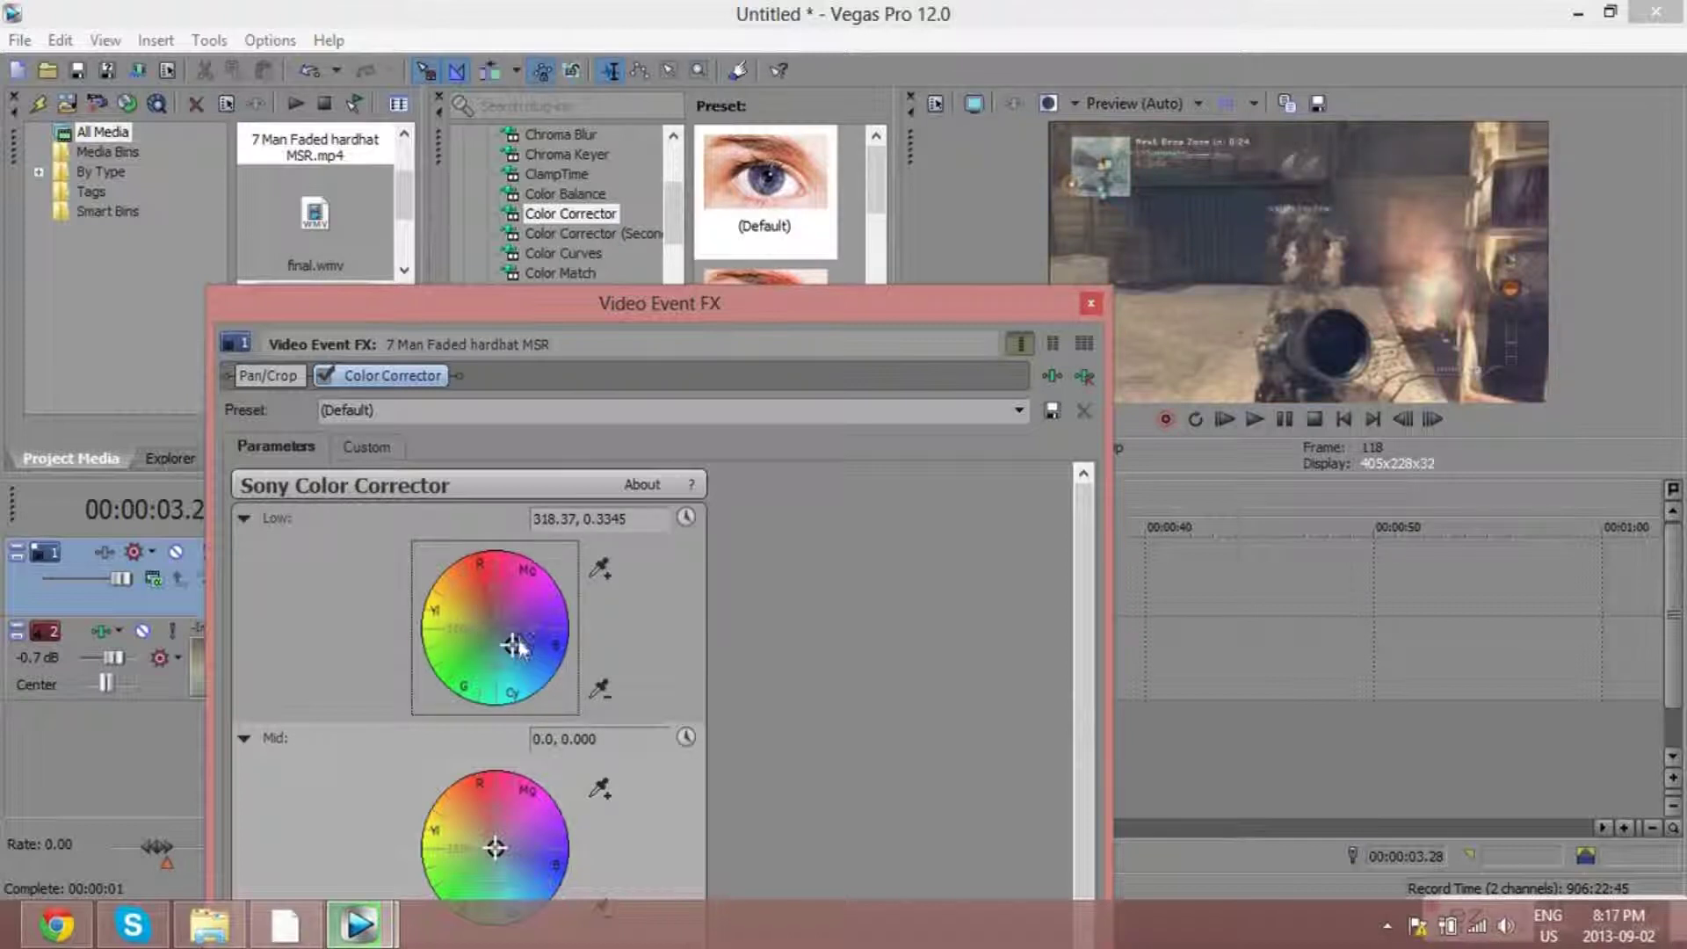
click(520, 642)
click(526, 860)
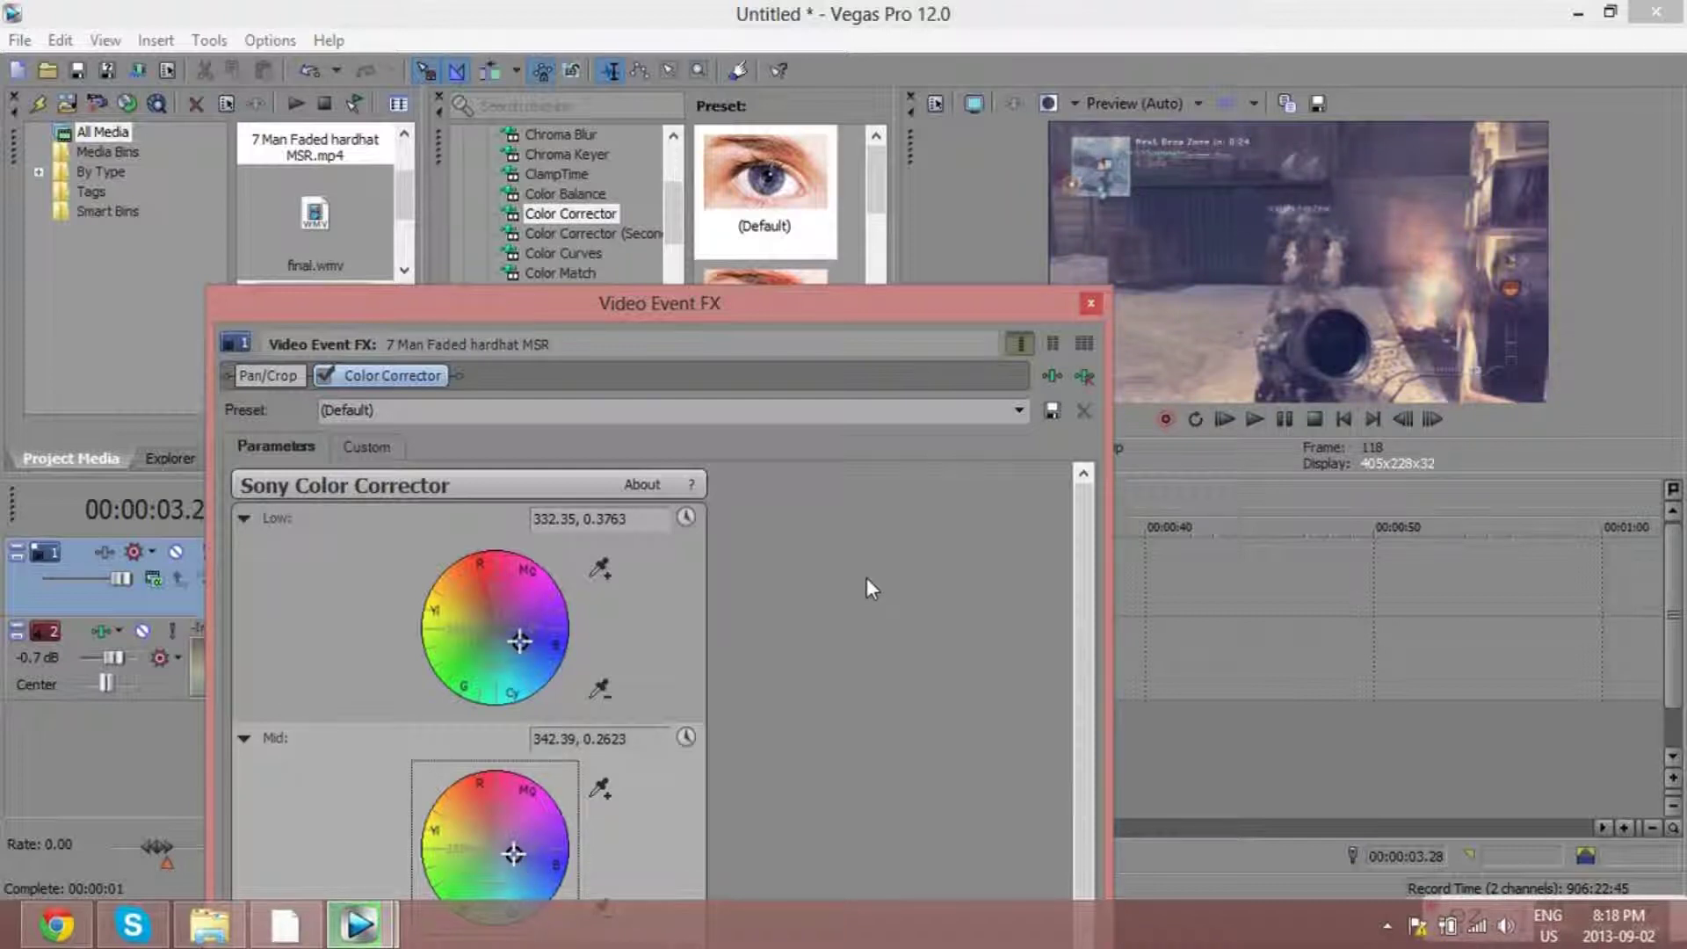
scroll(1076, 629, down, 5)
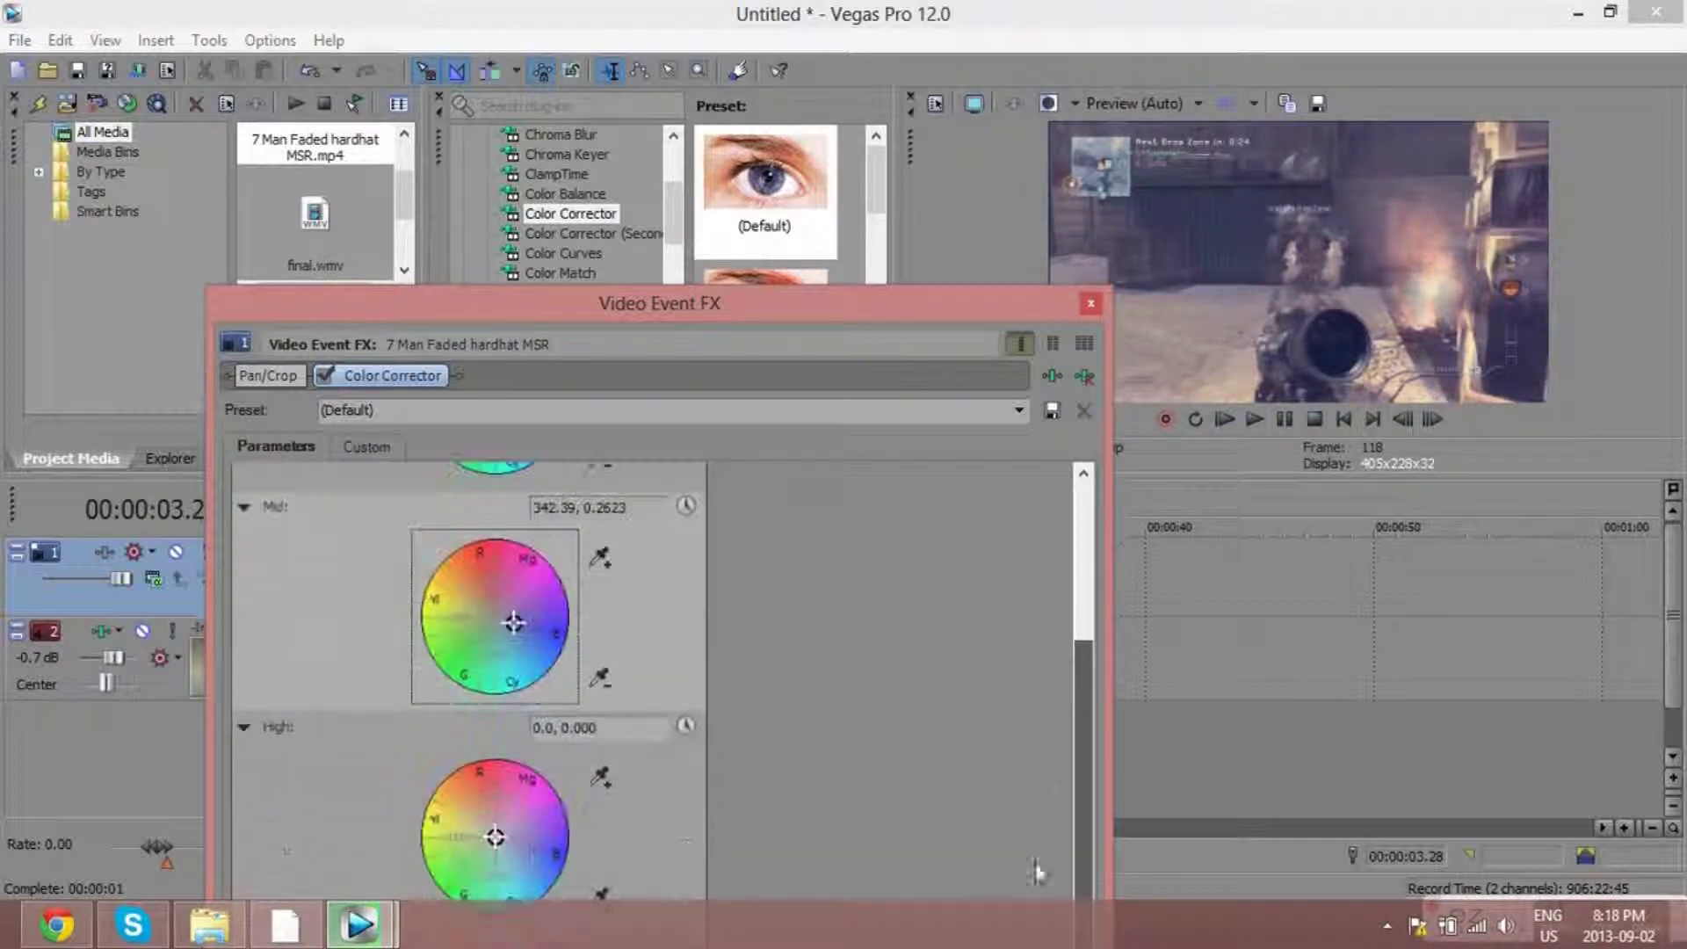
drag(518, 847, 522, 841)
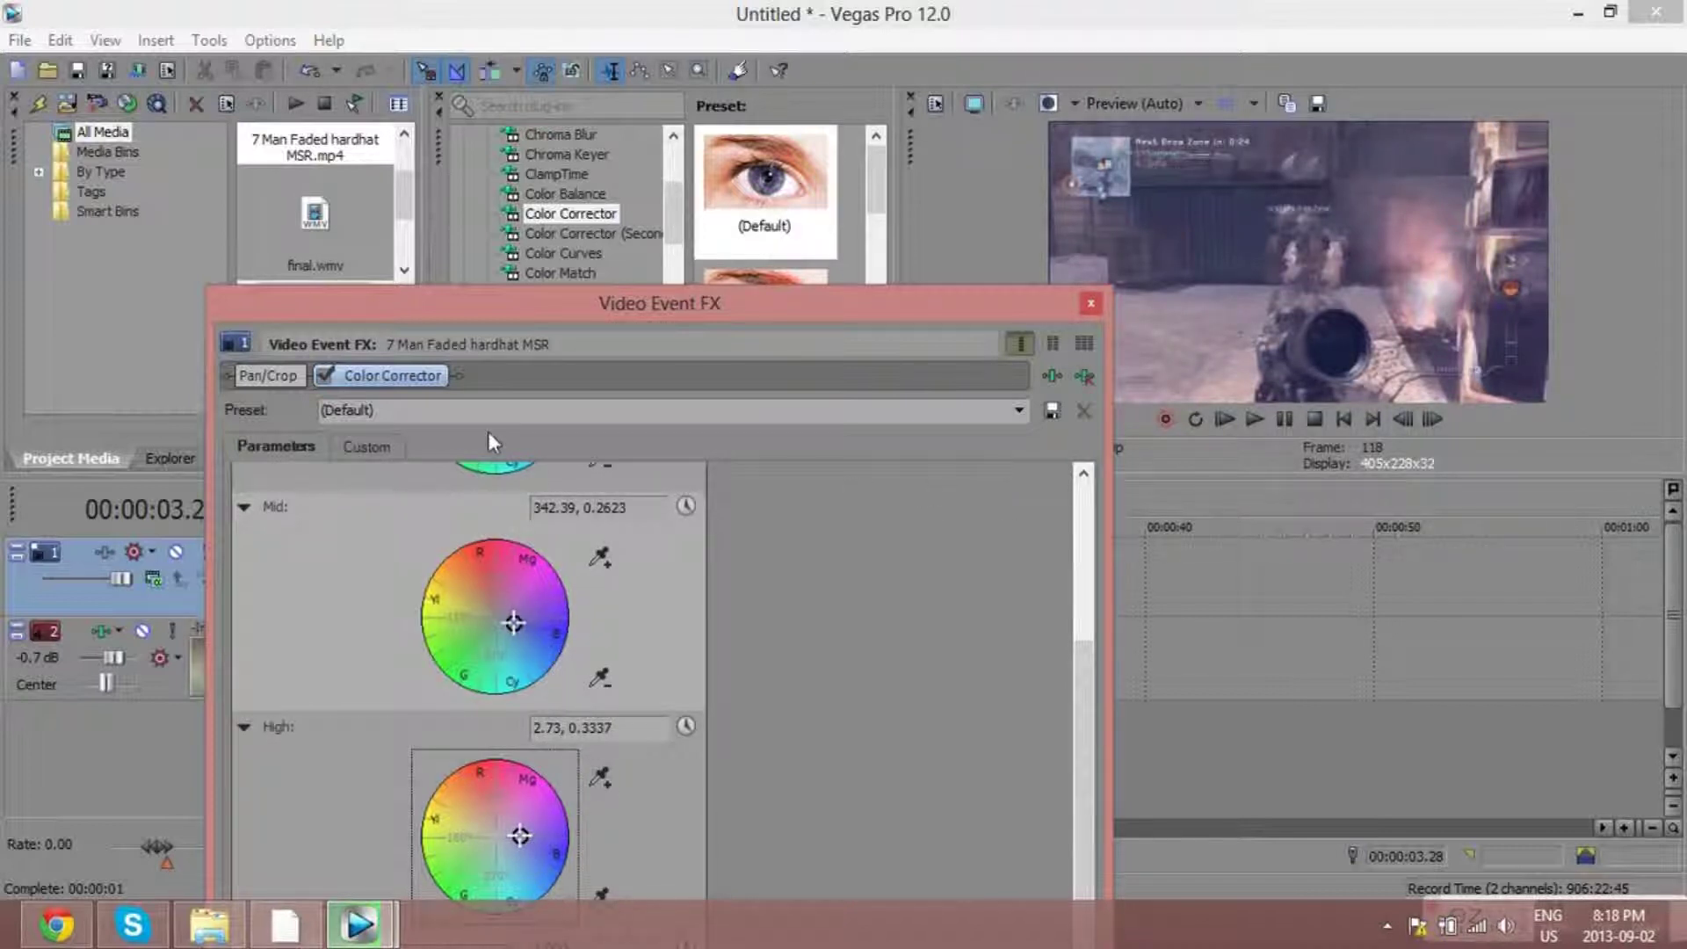
Close the Color Corrector settings and apply the default Color Curves preset to the clip.
click(1088, 306)
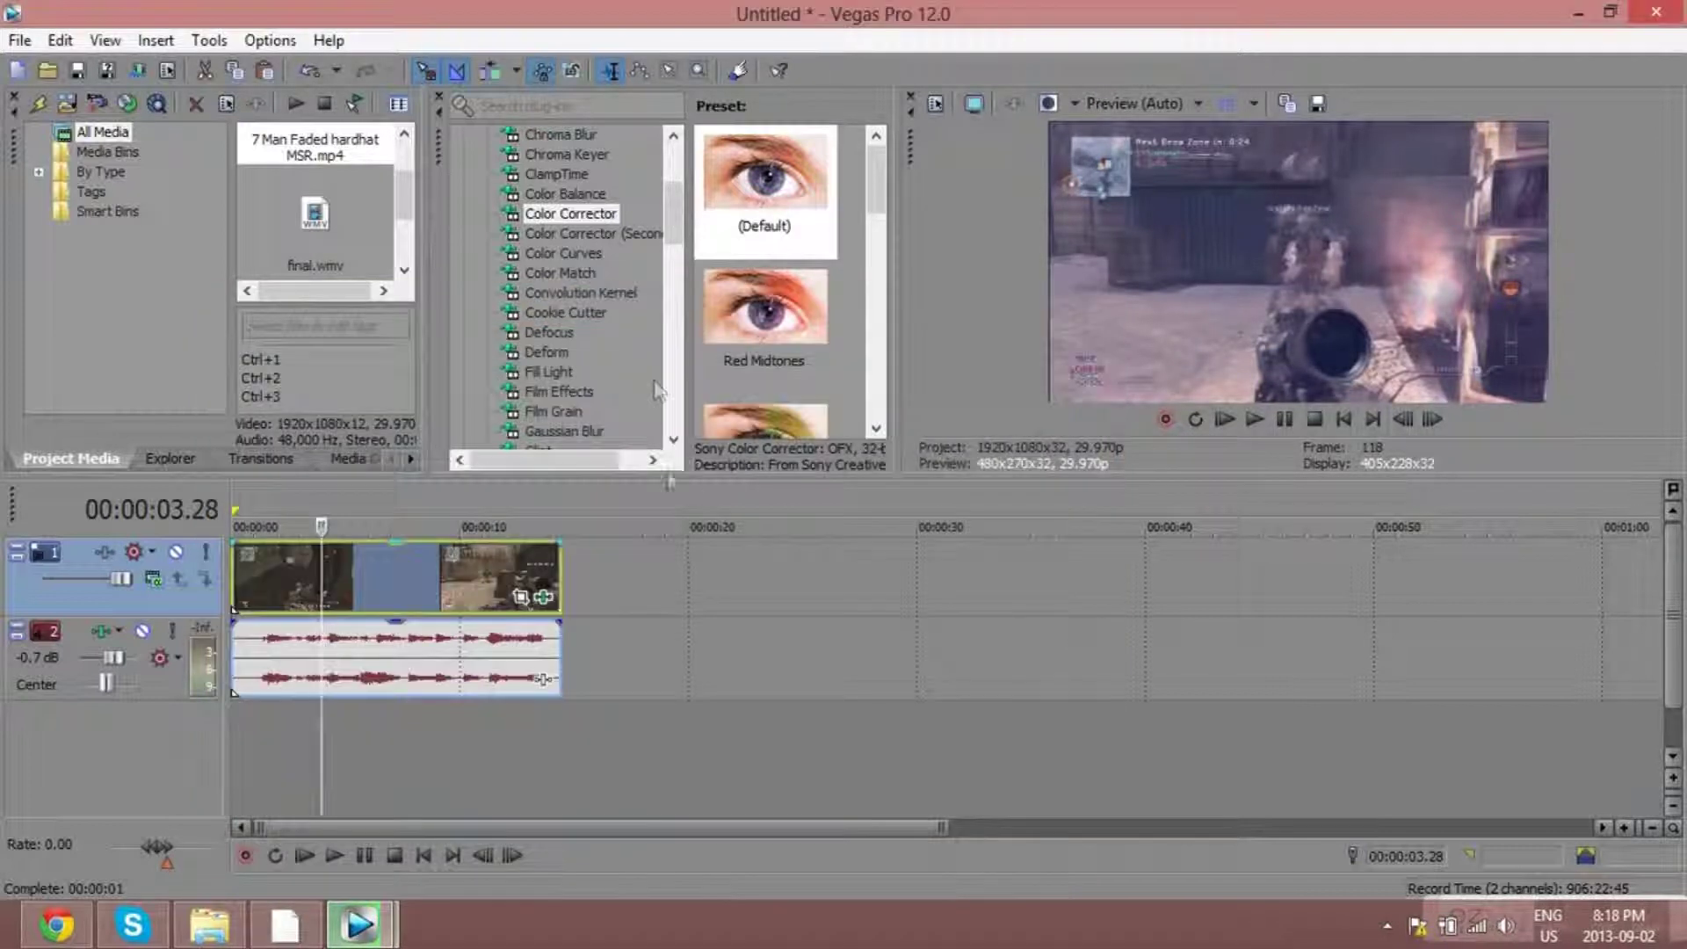
click(587, 253)
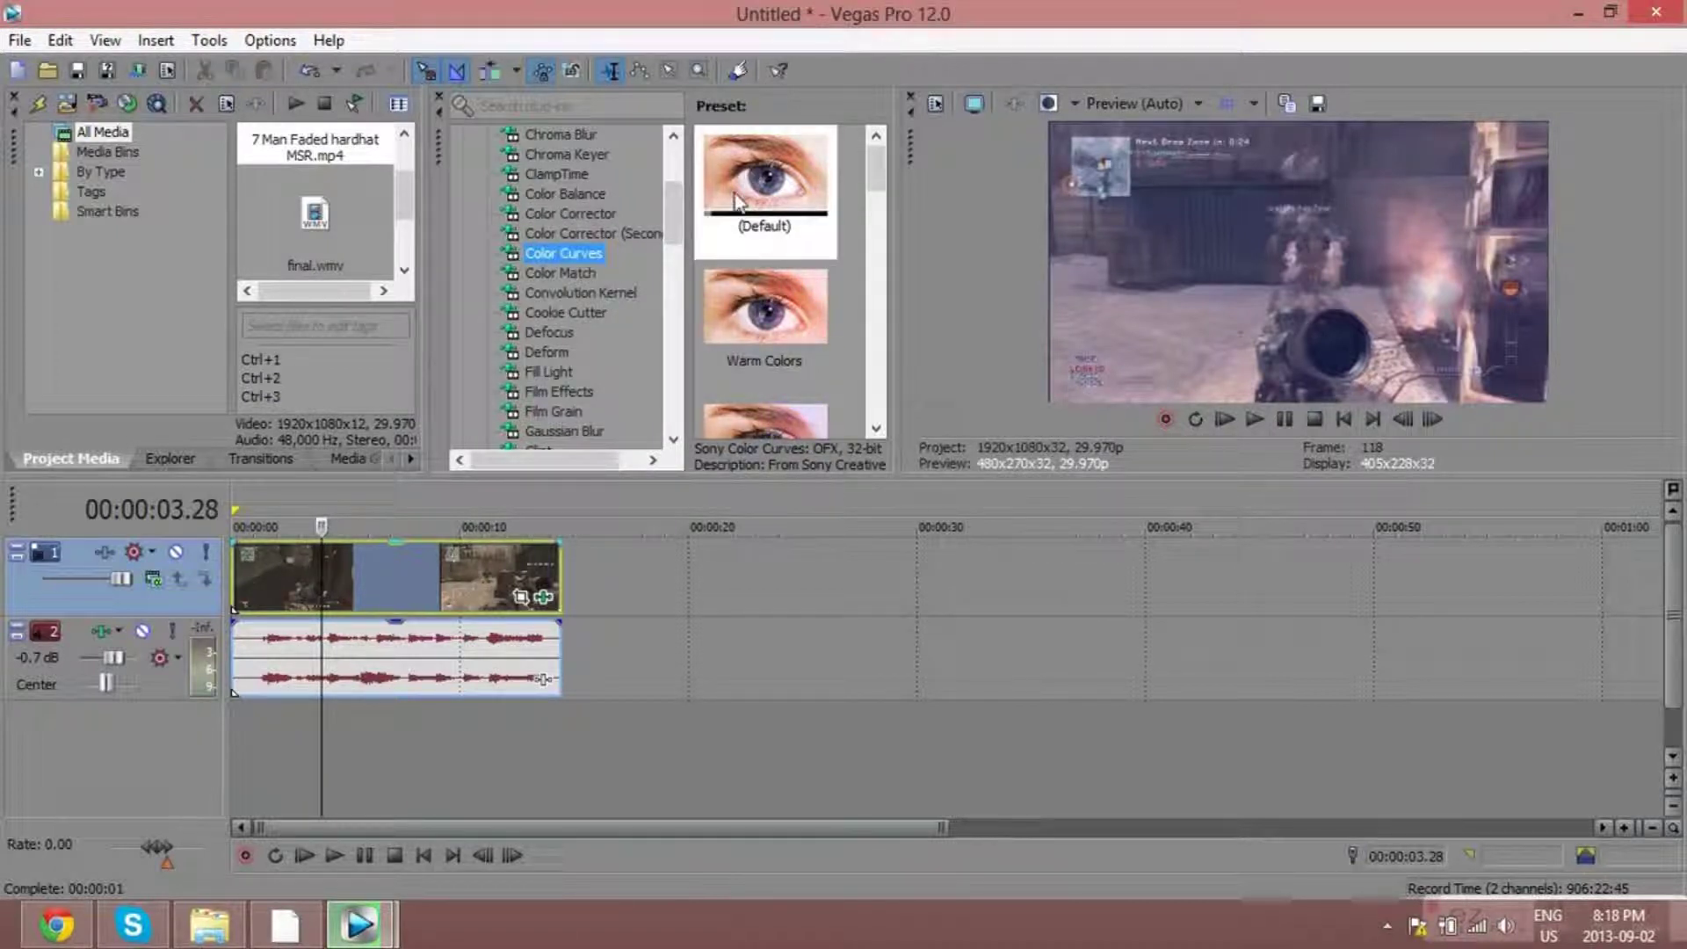
click(778, 186)
drag(428, 616, 497, 602)
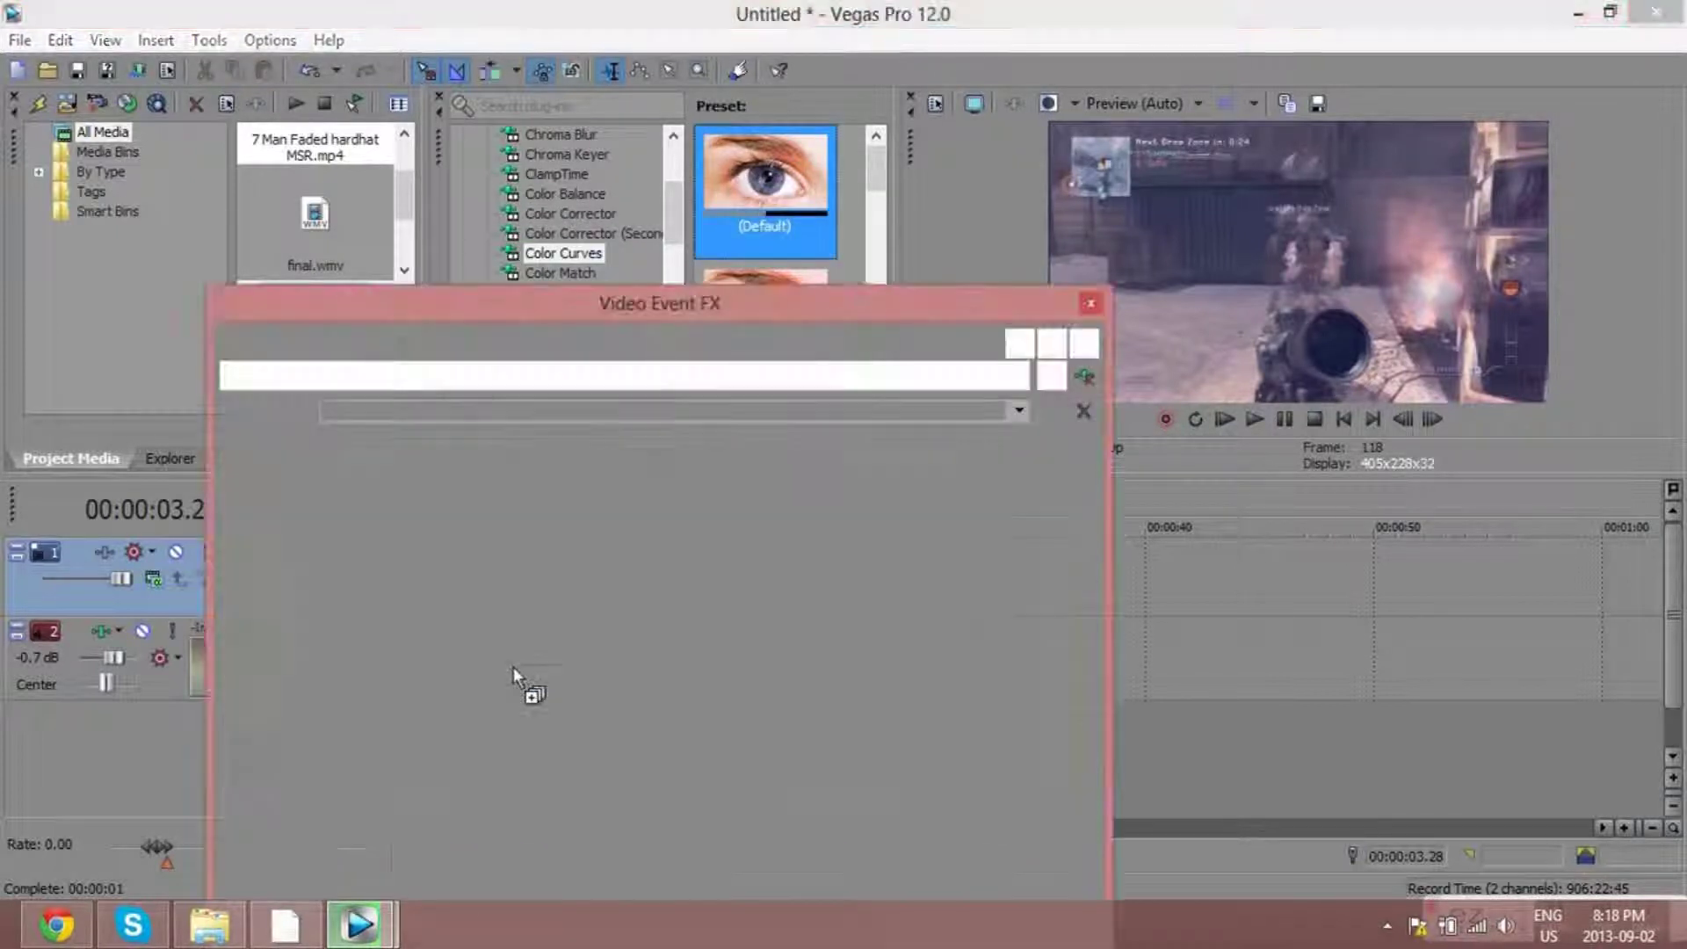
Bow the Color Curves RGB curve gently upward and close the window.
drag(698, 548, 651, 525)
drag(652, 526, 654, 534)
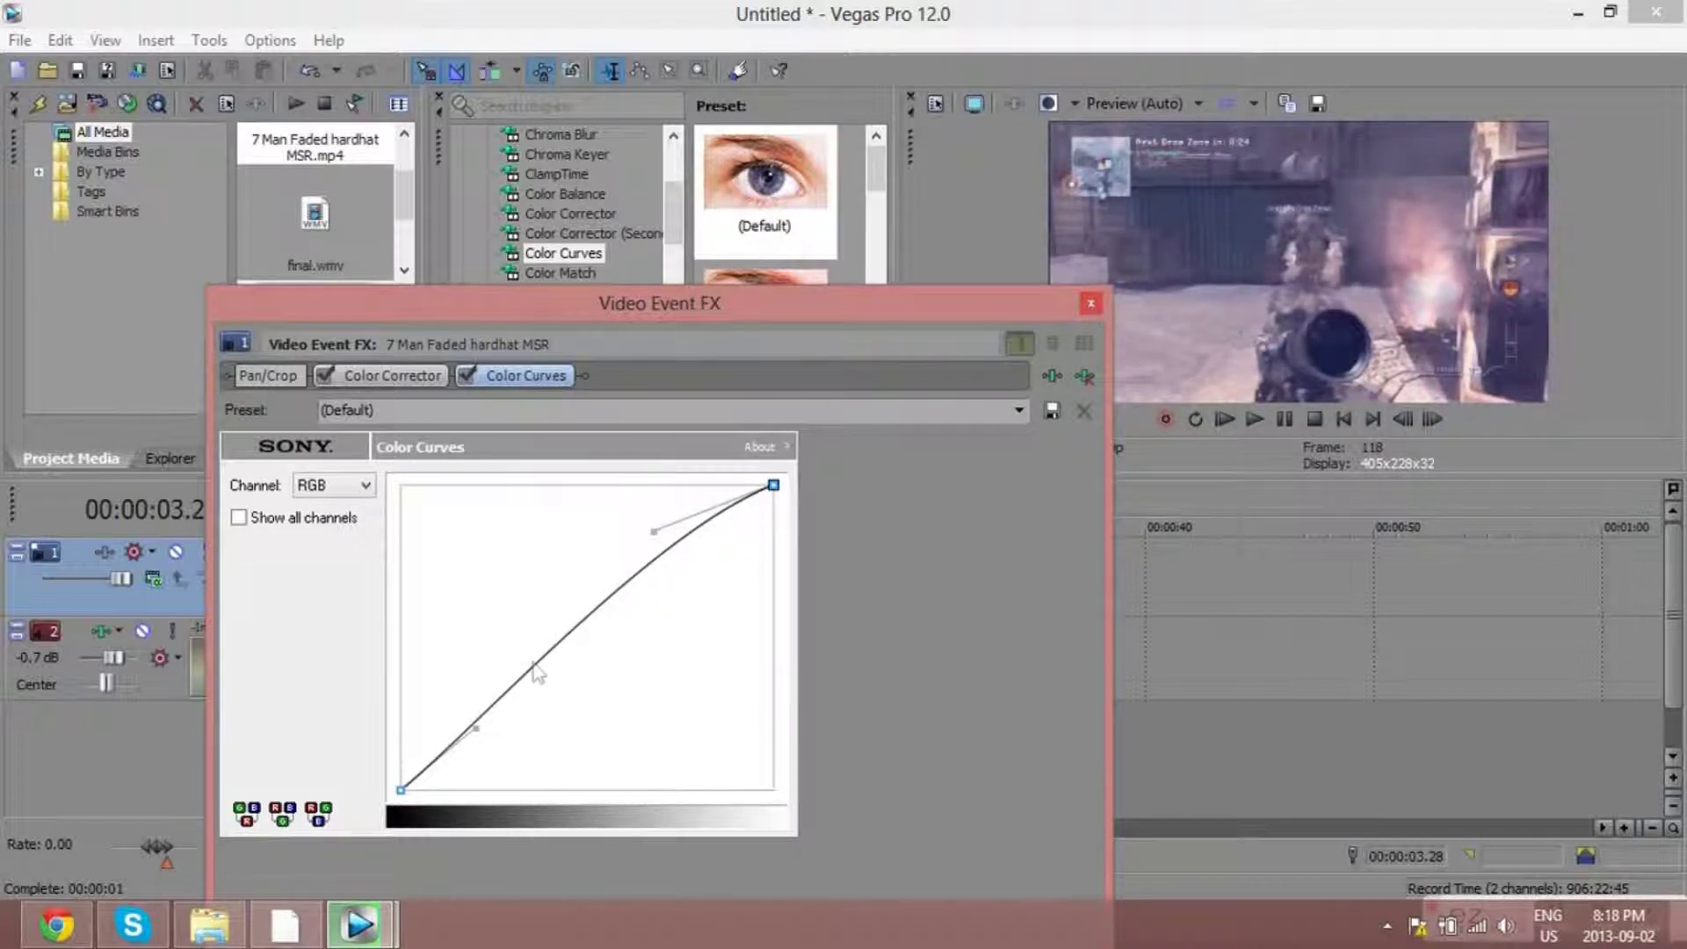
mouse_move(490, 743)
mouse_down()
mouse_move(572, 768)
mouse_move(492, 715)
mouse_up()
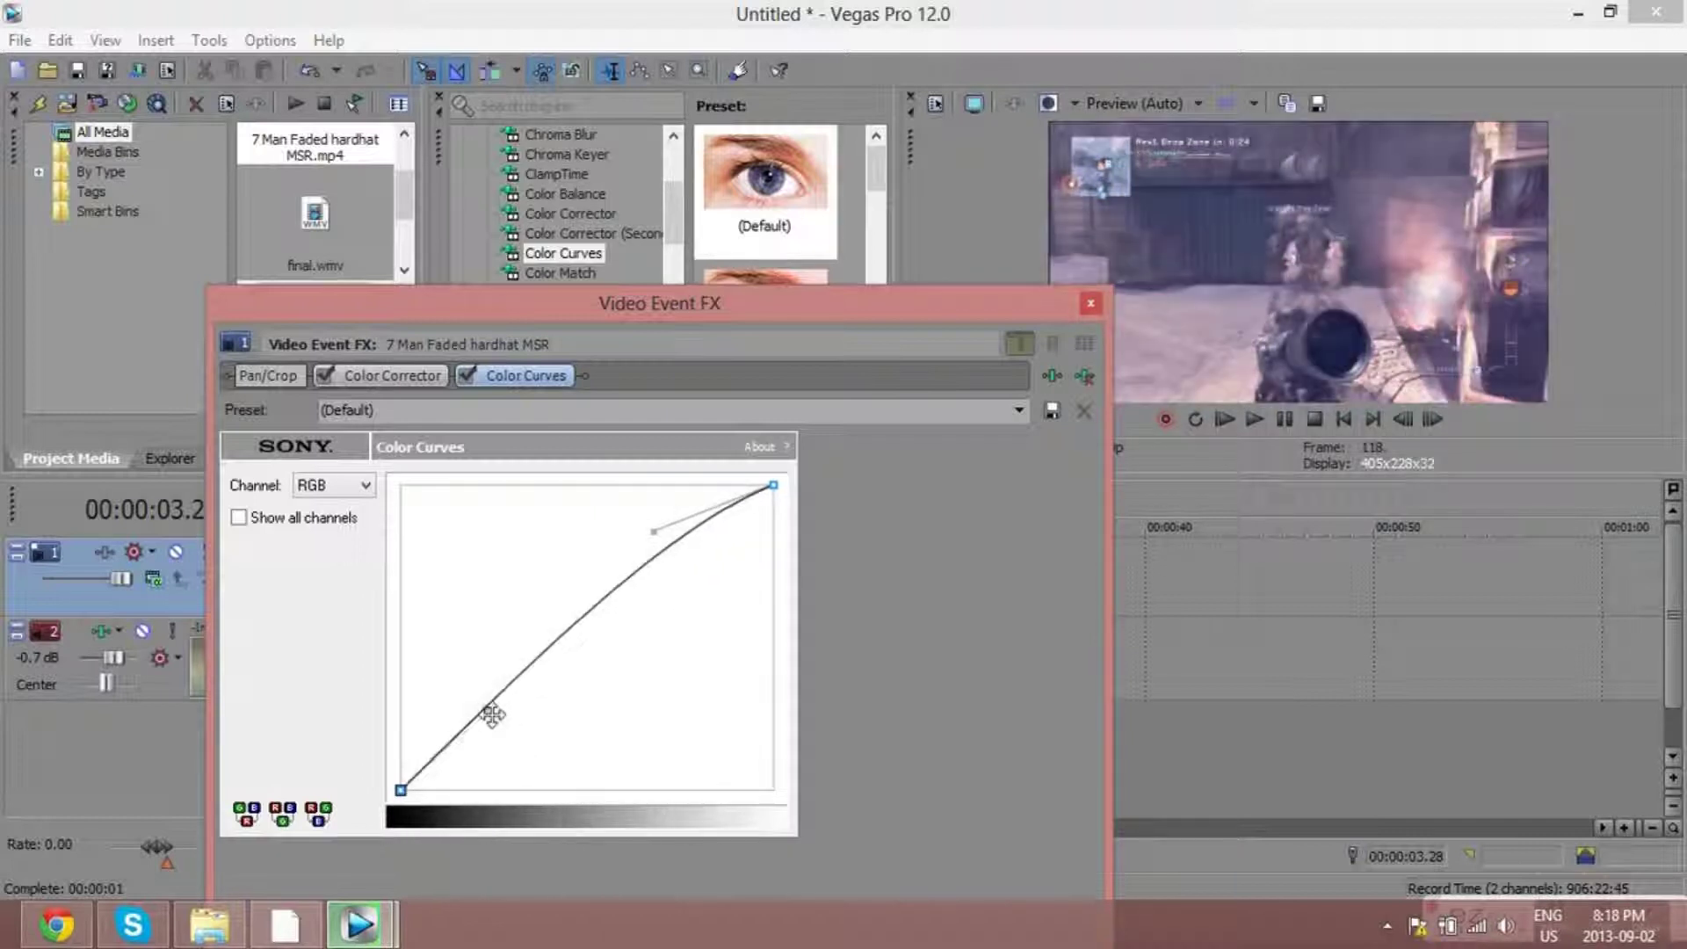
click(1090, 308)
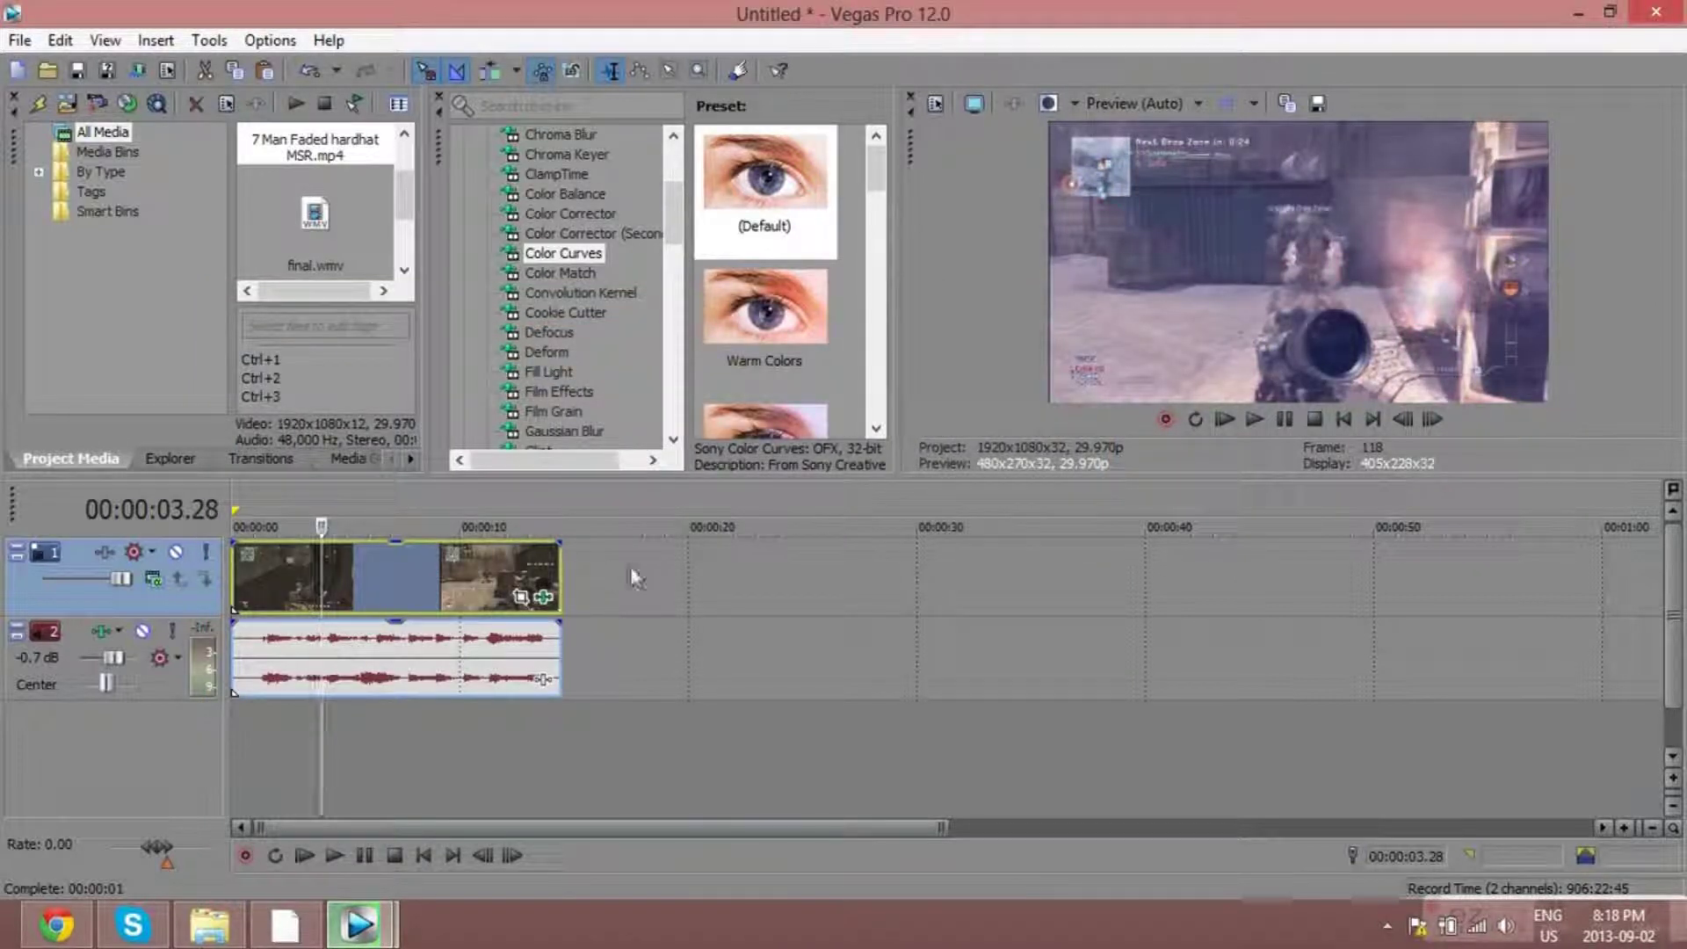
Apply the default Brightness and Contrast preset and set brightness to -0.007.
scroll(677, 198, up, 3)
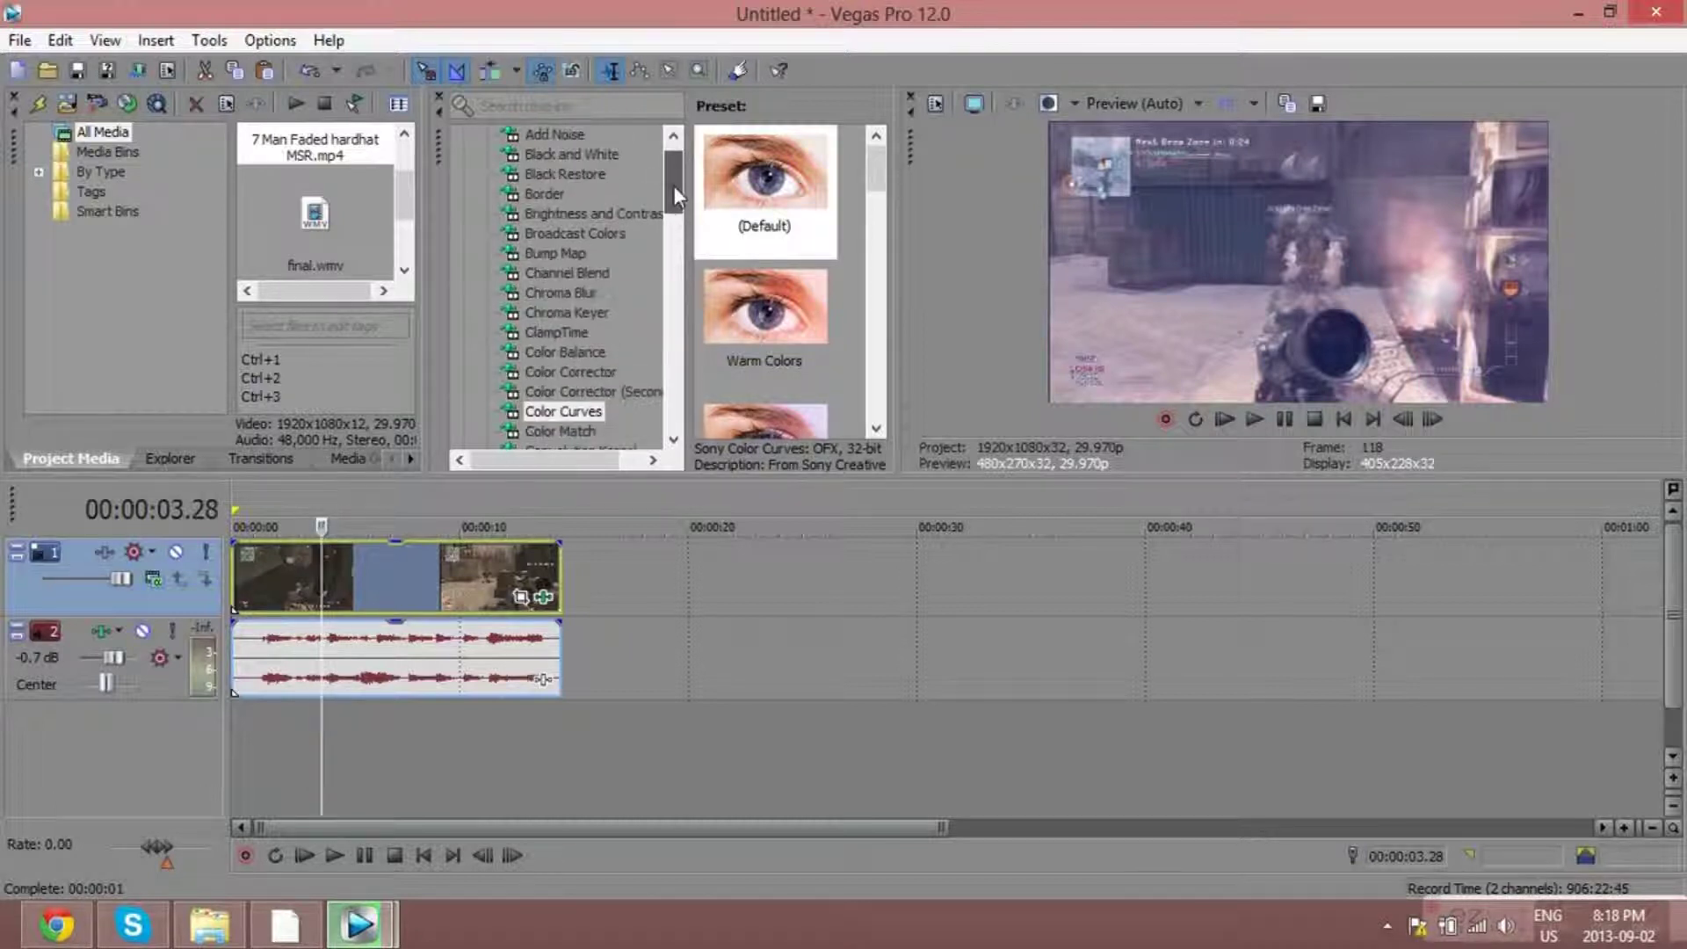
click(541, 220)
drag(764, 180, 457, 547)
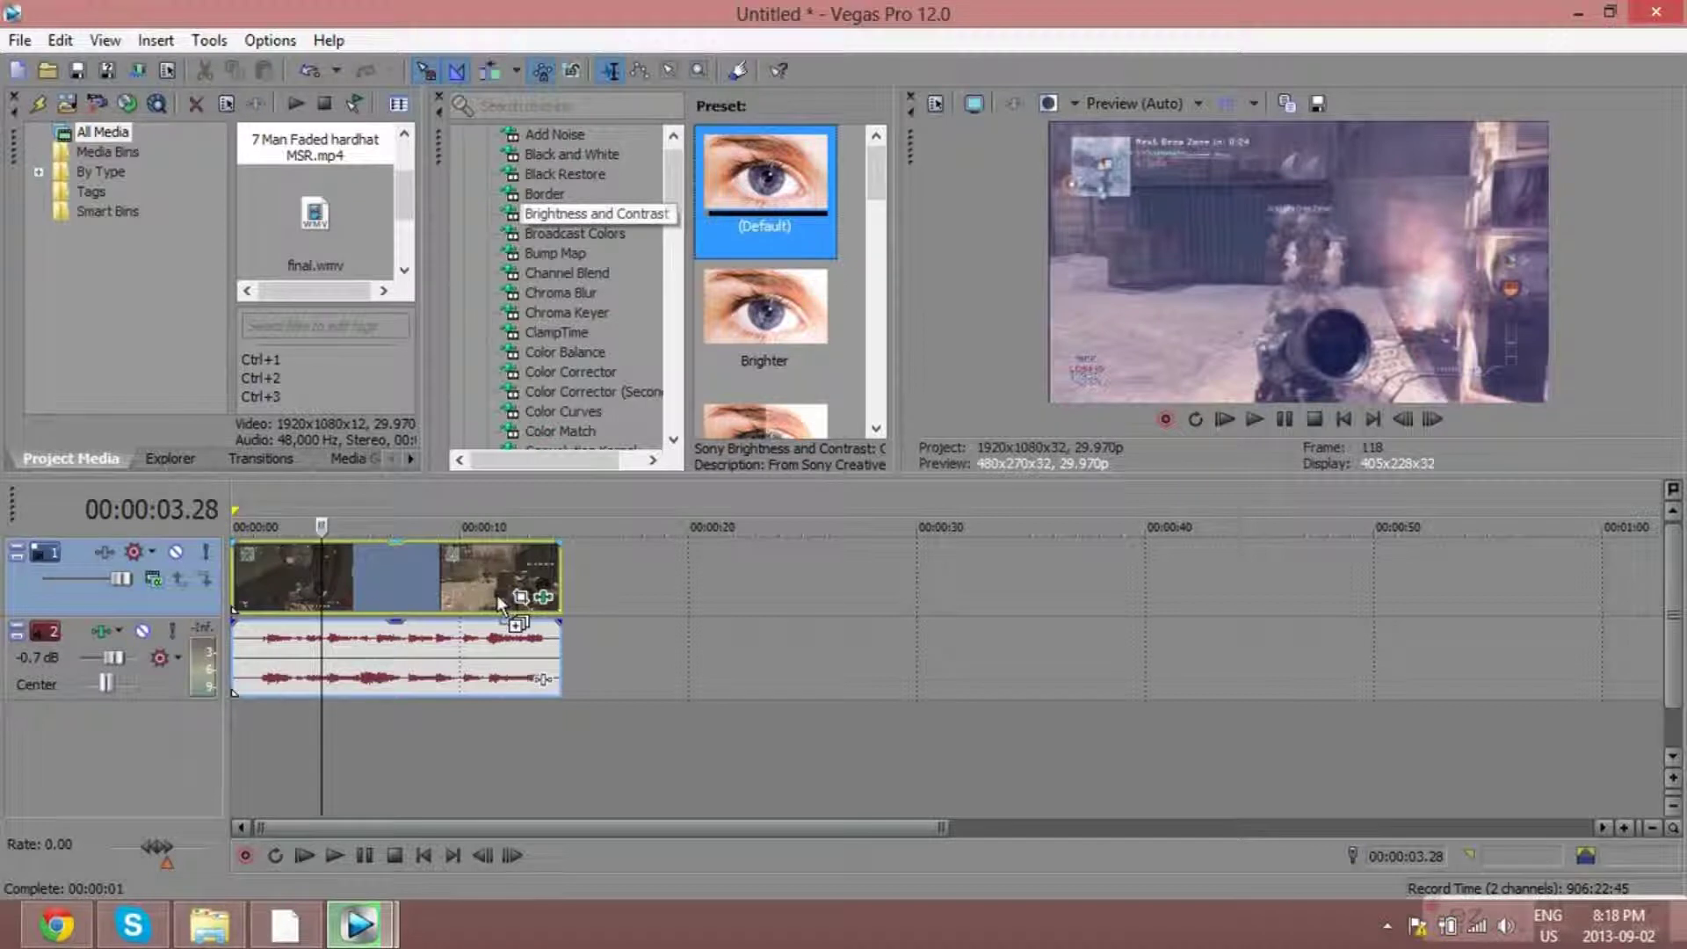
drag(501, 603, 501, 605)
drag(446, 489, 245, 500)
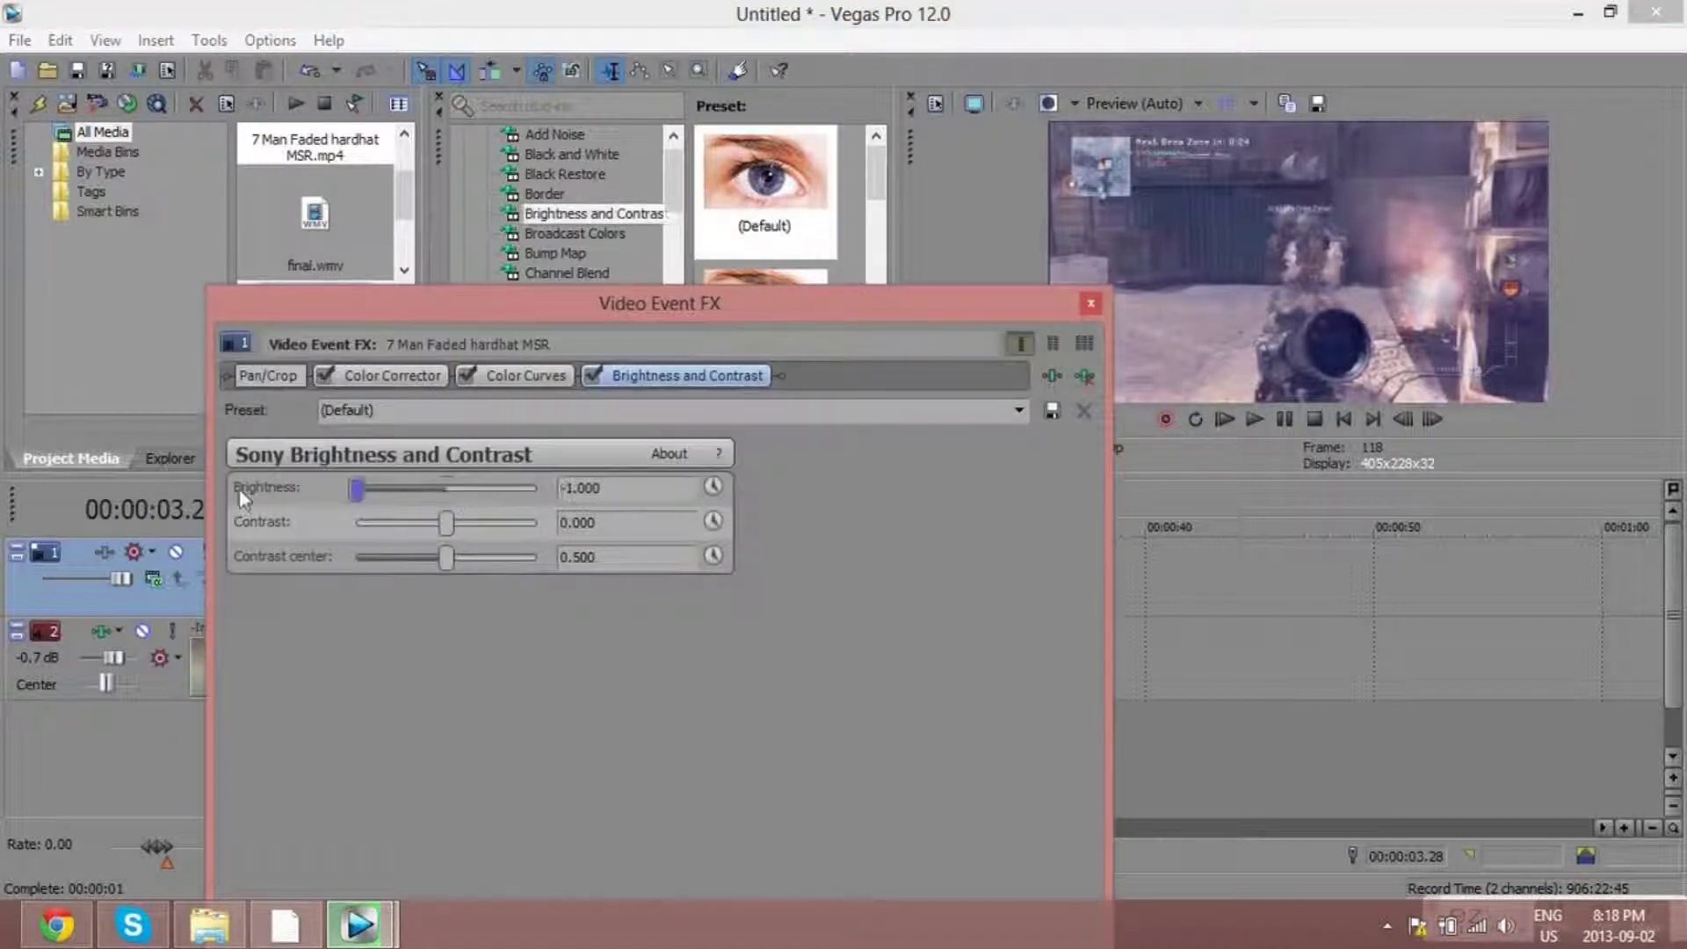
drag(492, 488, 452, 483)
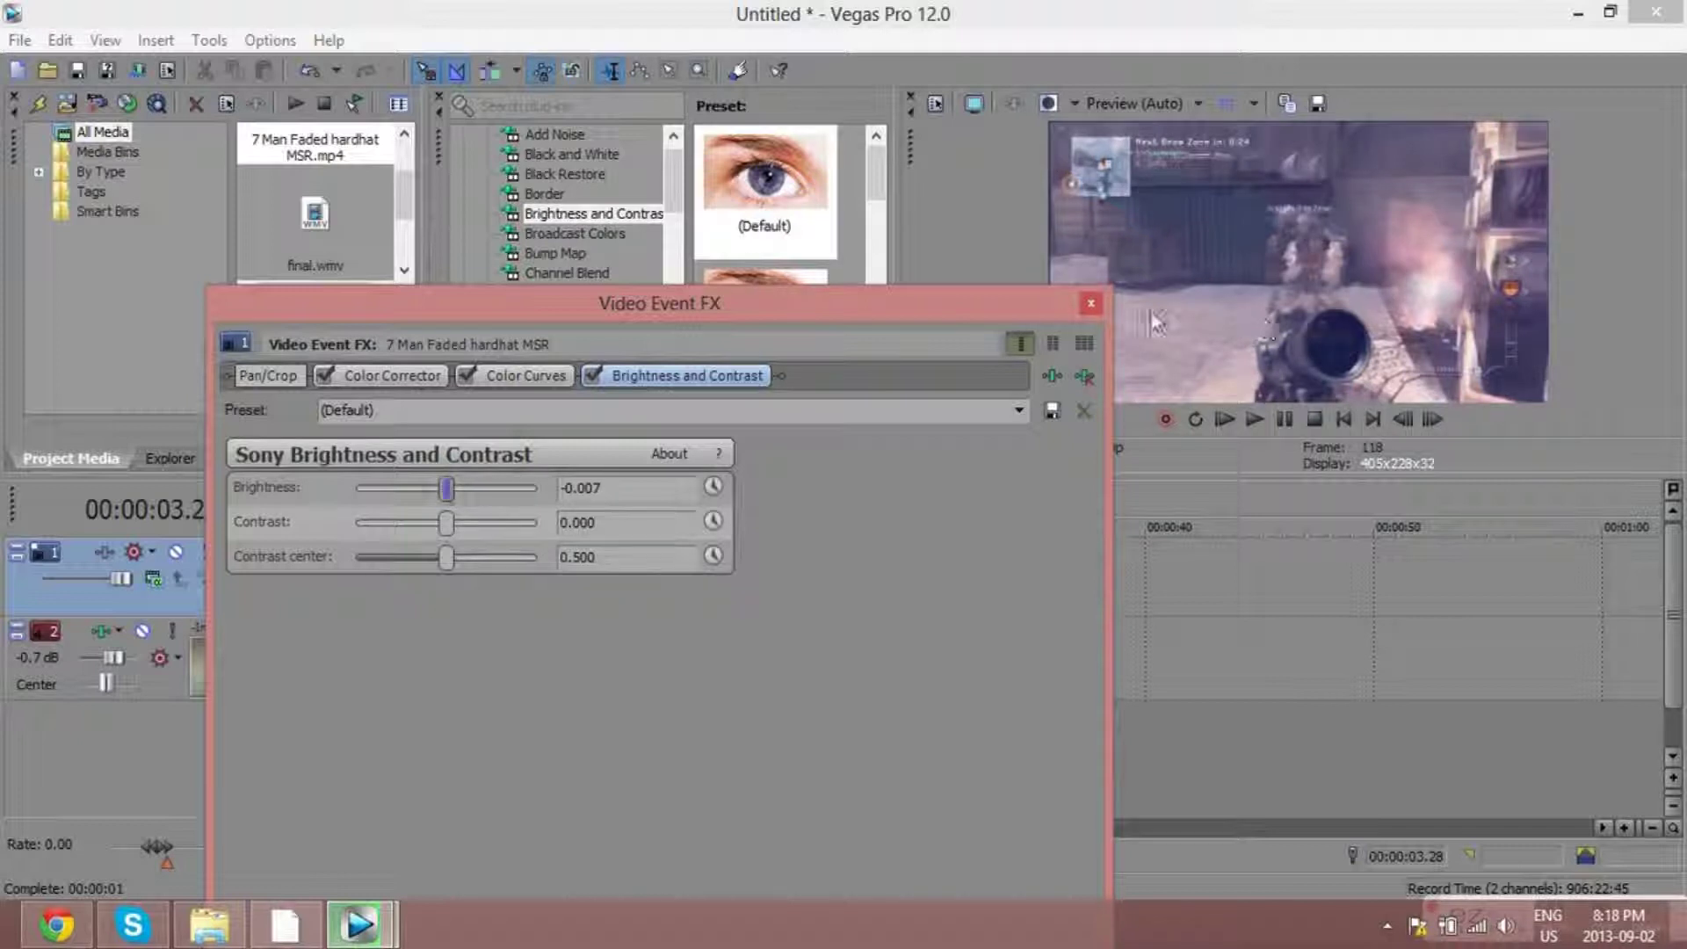
click(1091, 305)
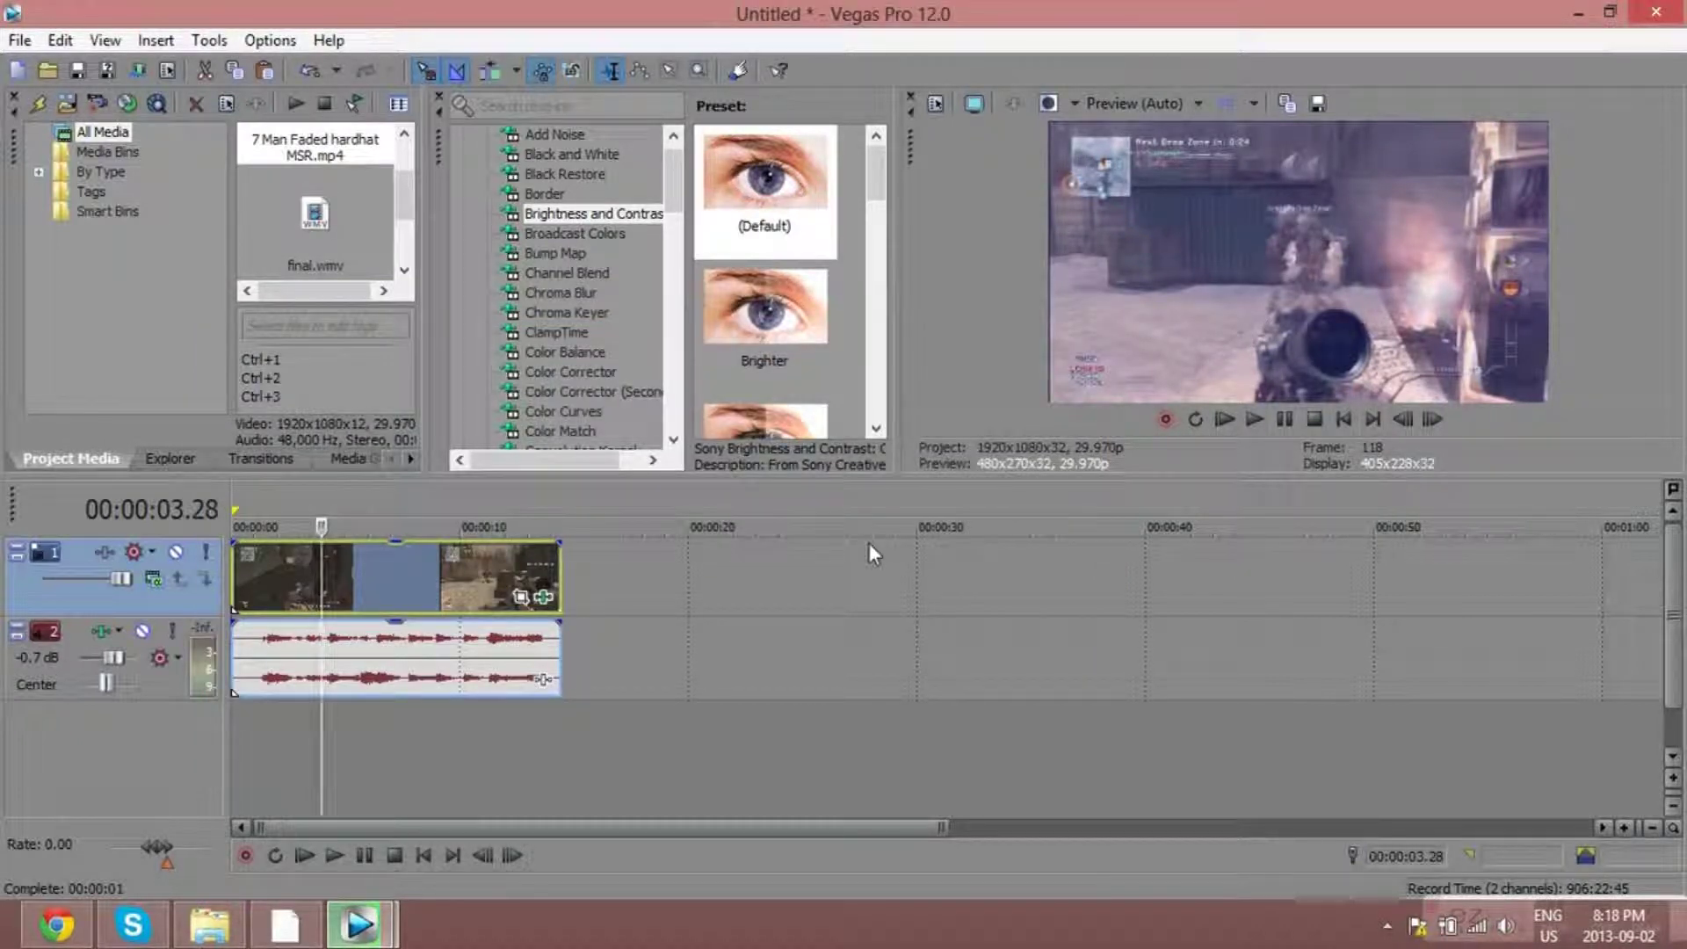
click(520, 599)
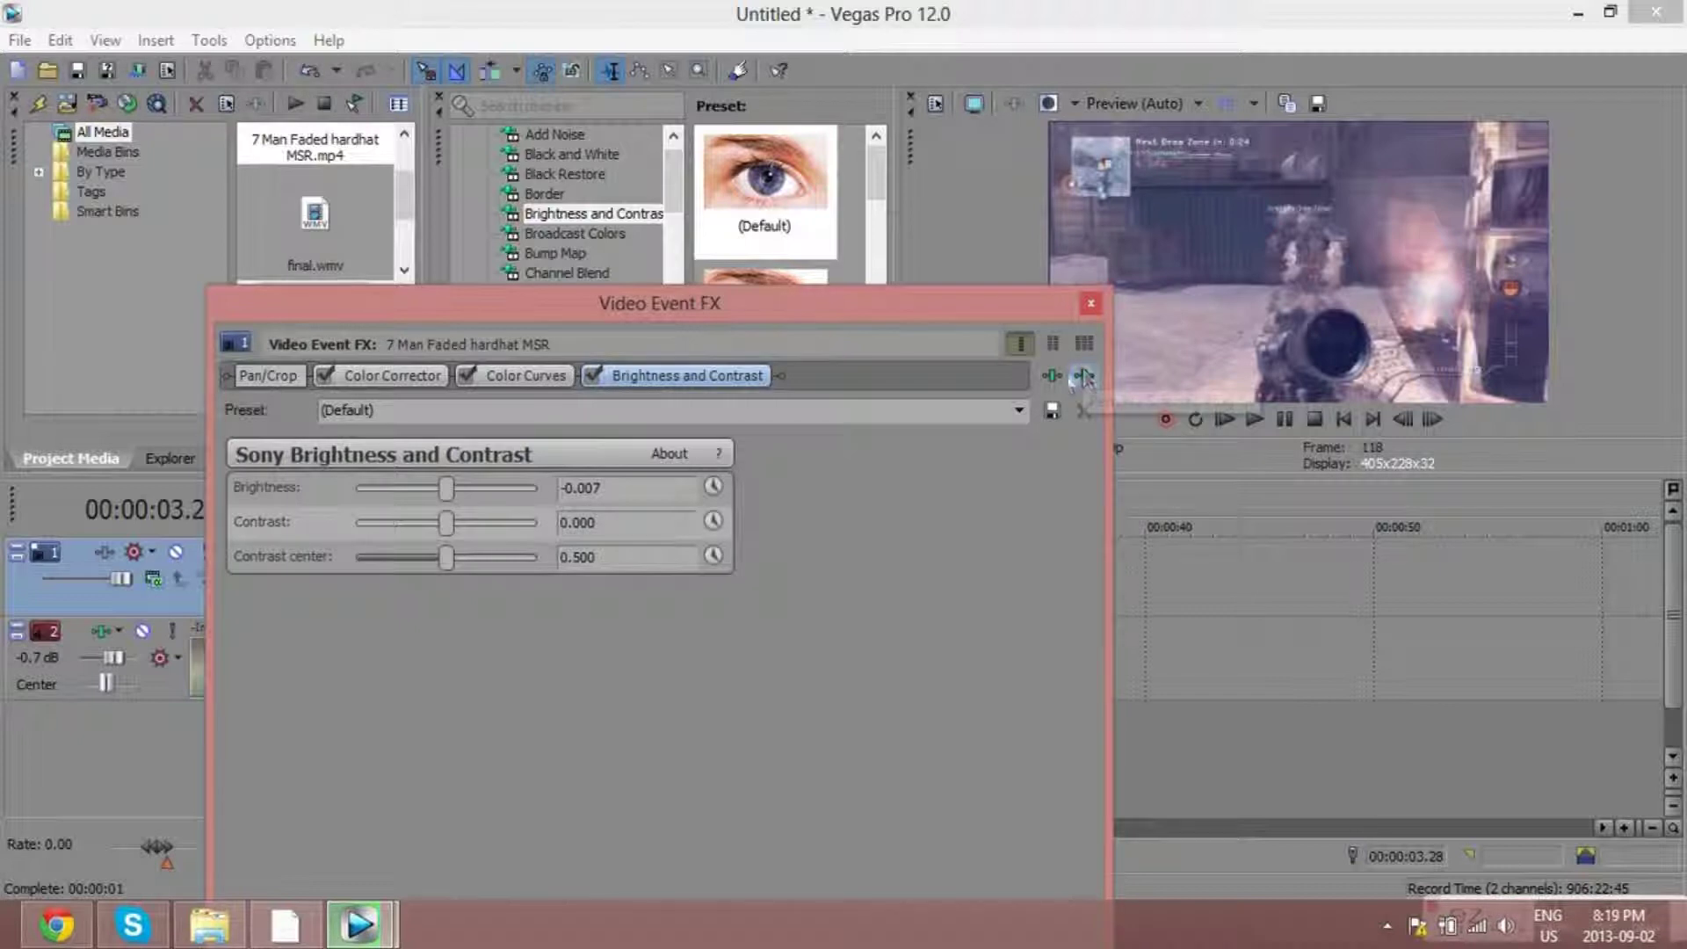
click(1061, 374)
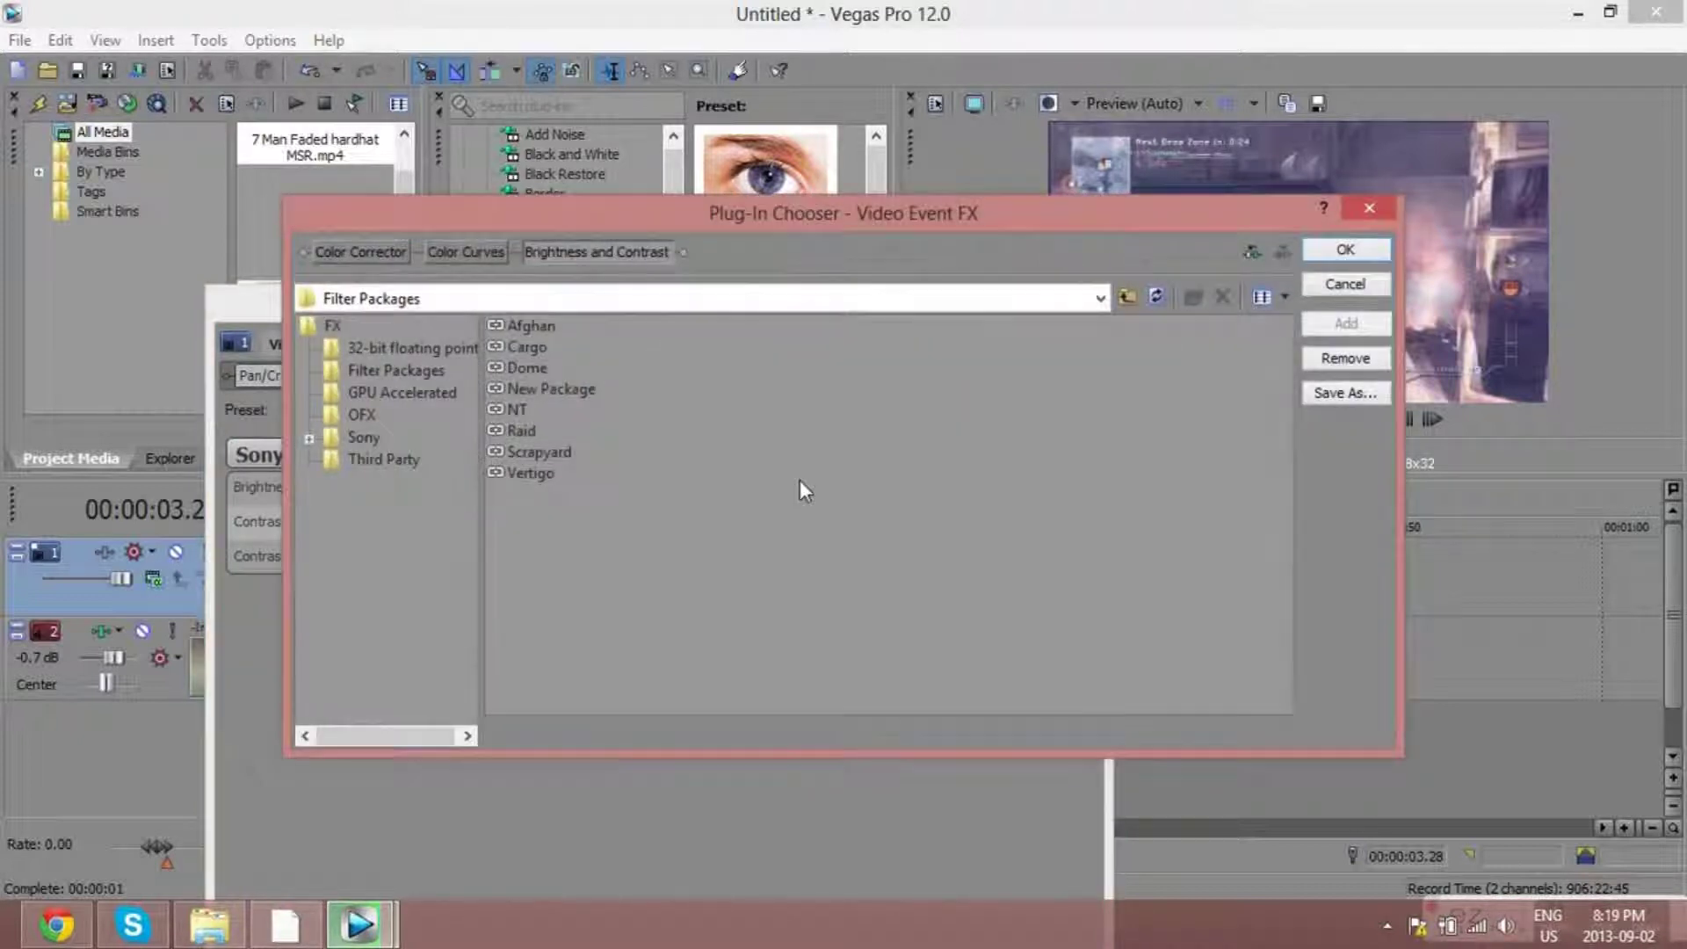
drag(569, 576, 524, 515)
click(553, 545)
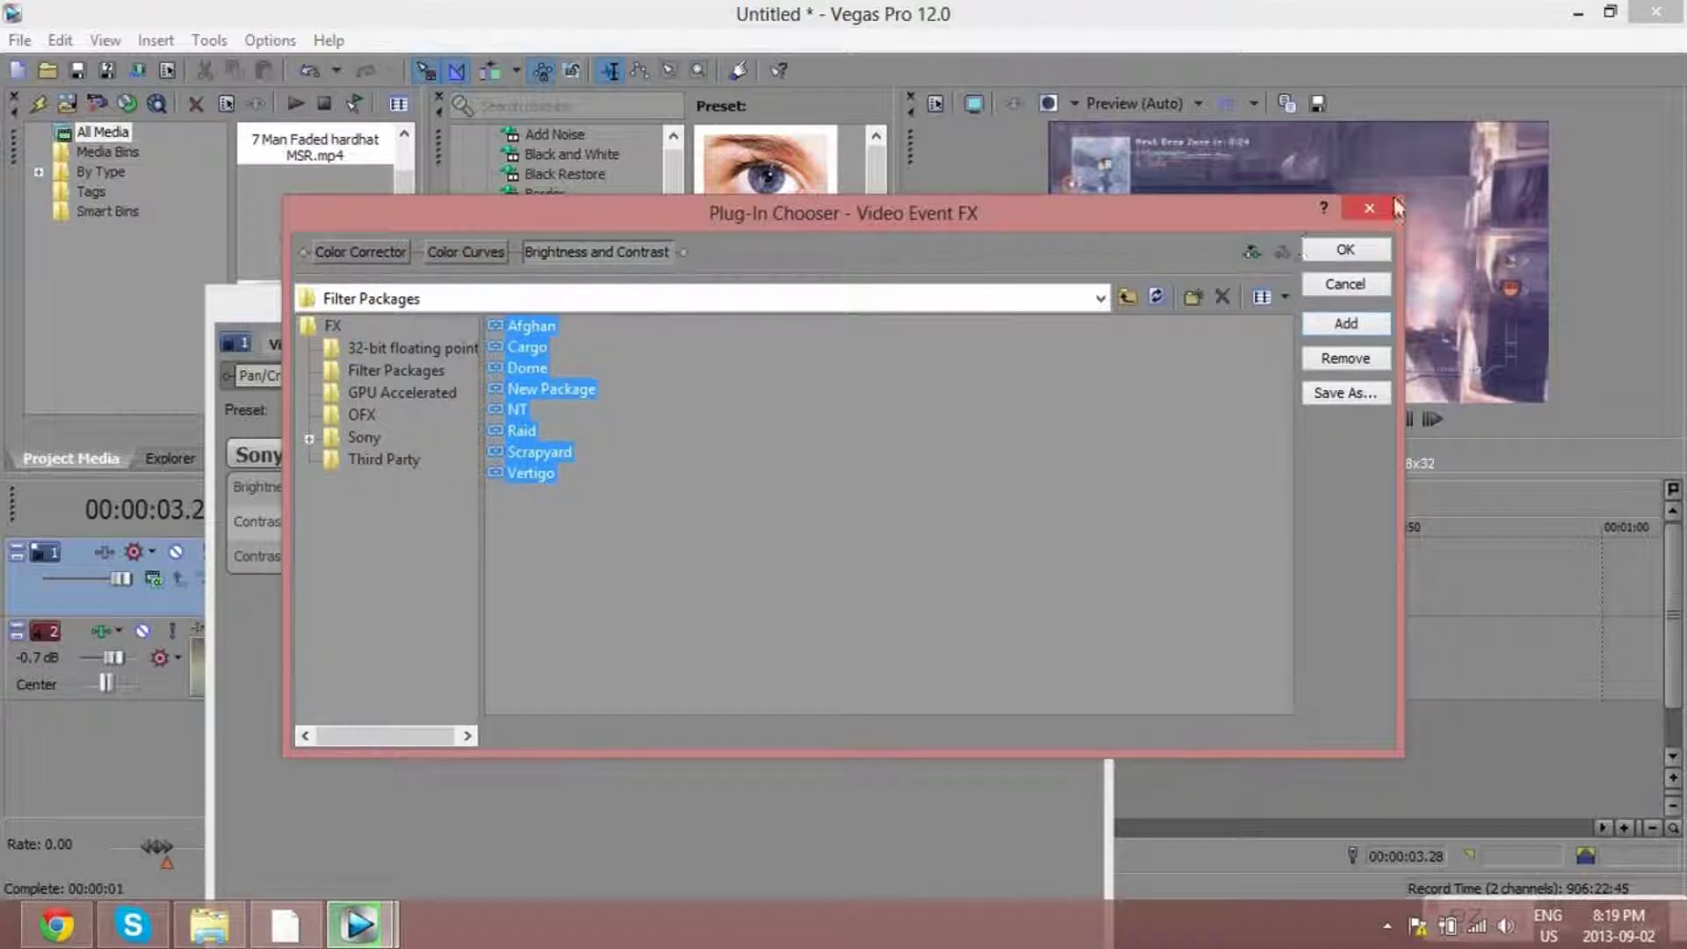
click(1367, 211)
click(1094, 295)
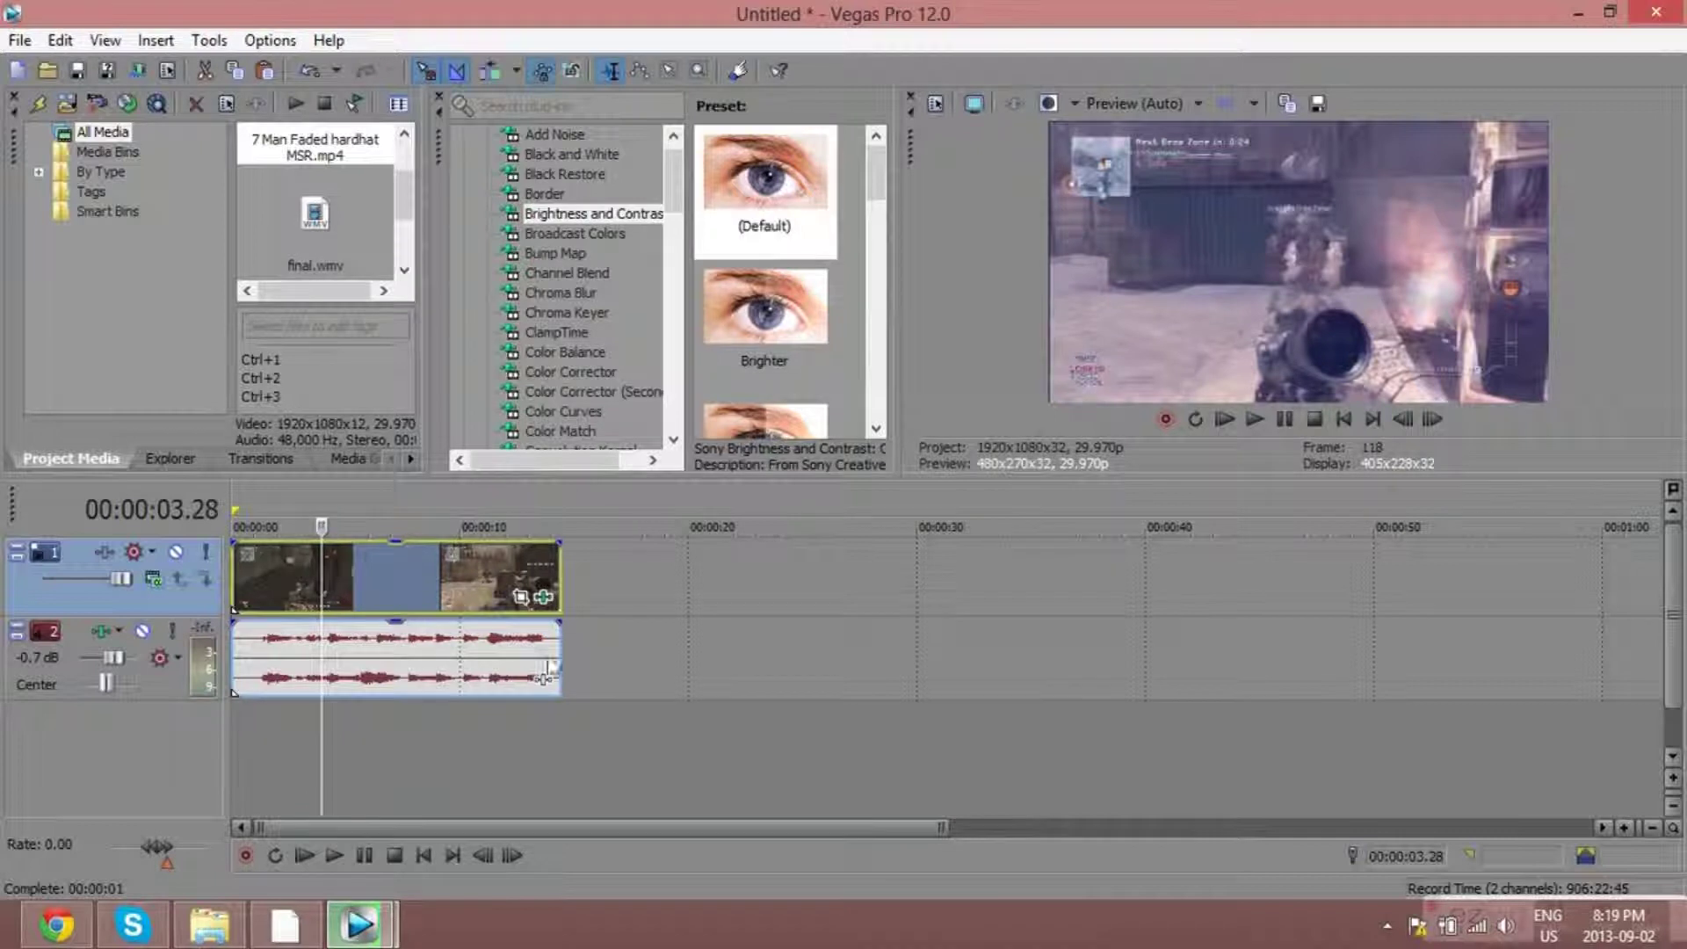
In the video event's Properties, uncheck Maintain aspect ratio and choose Disable resample.
right_click(451, 599)
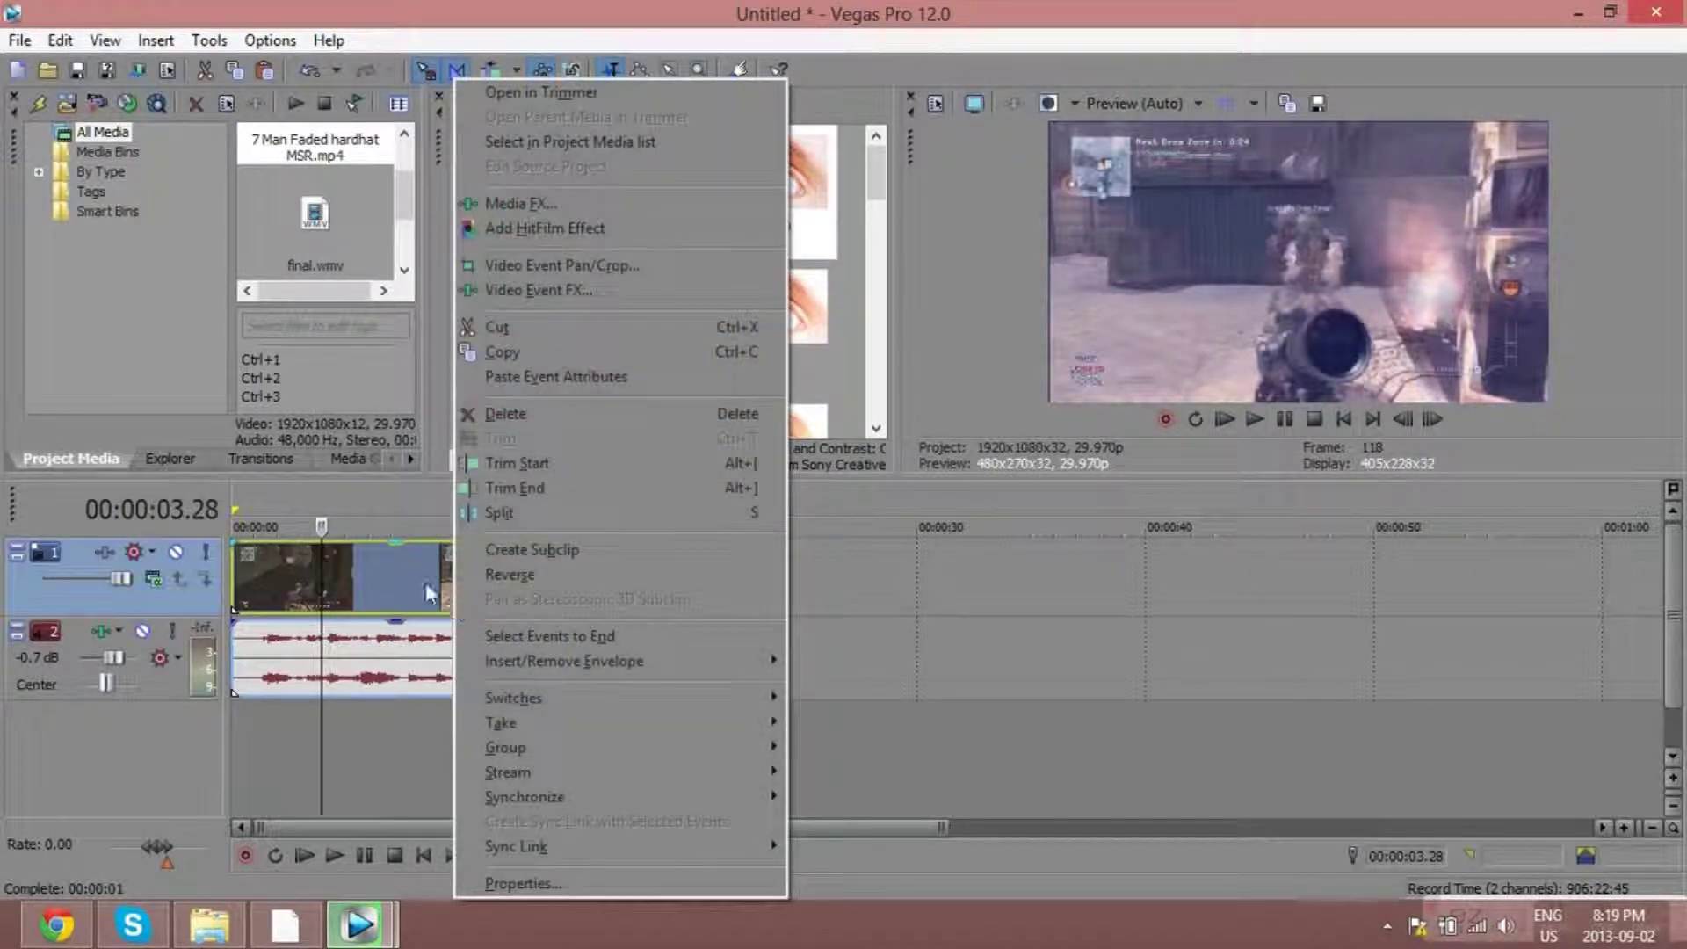
click(518, 883)
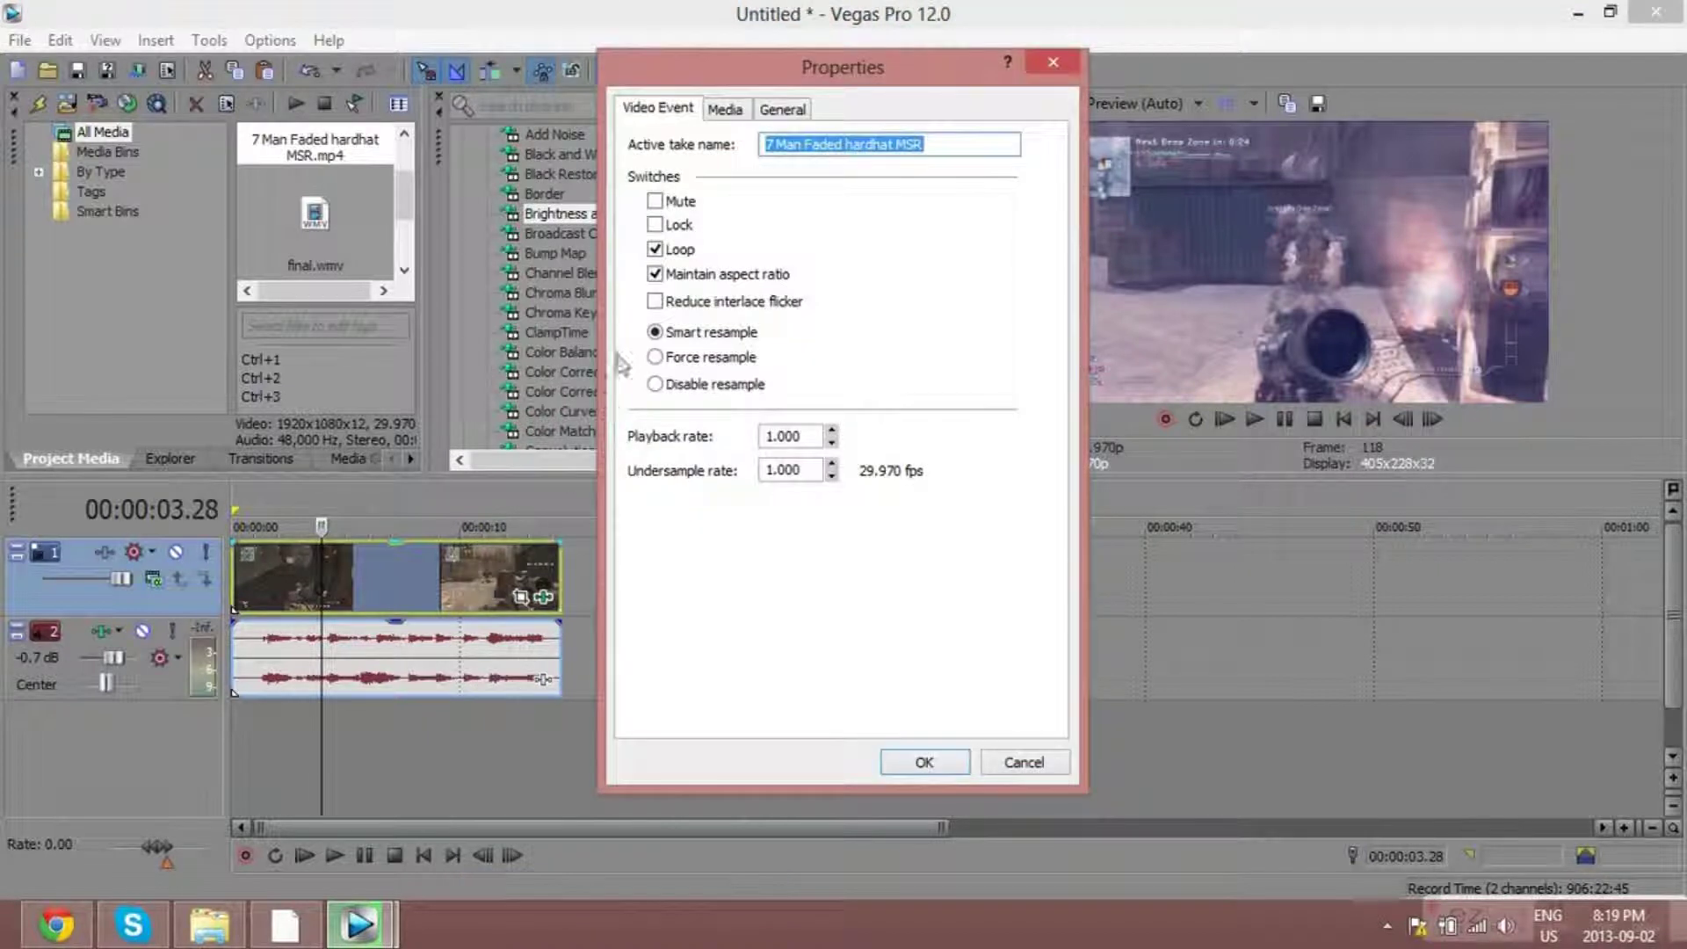
click(660, 273)
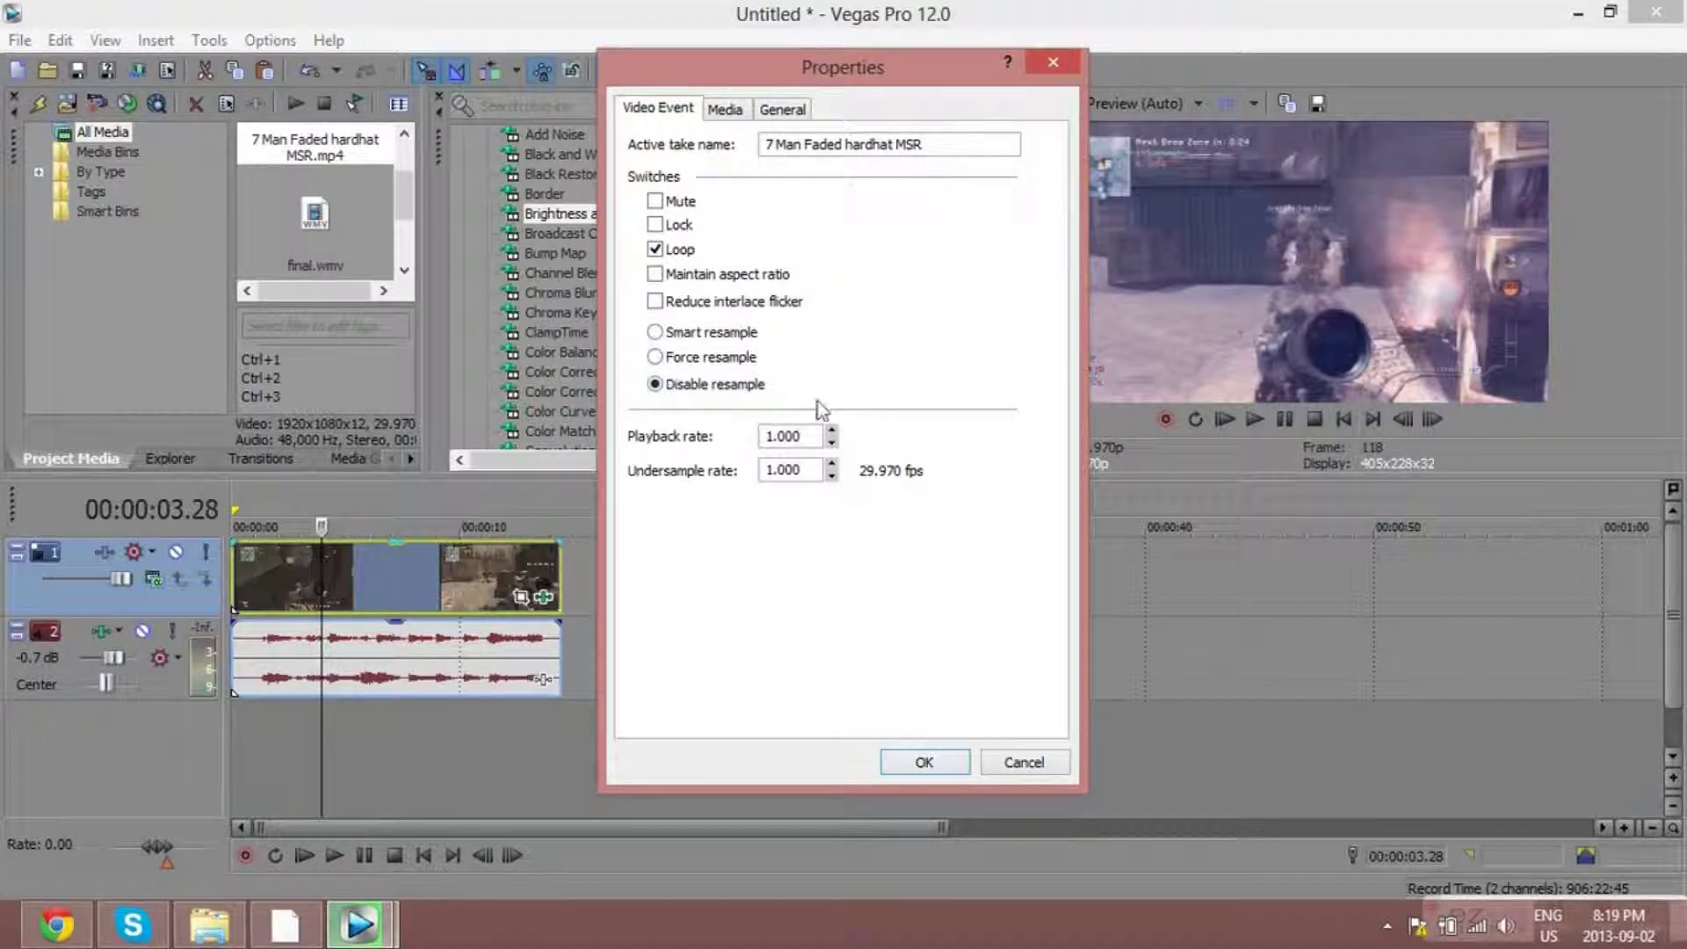
click(925, 761)
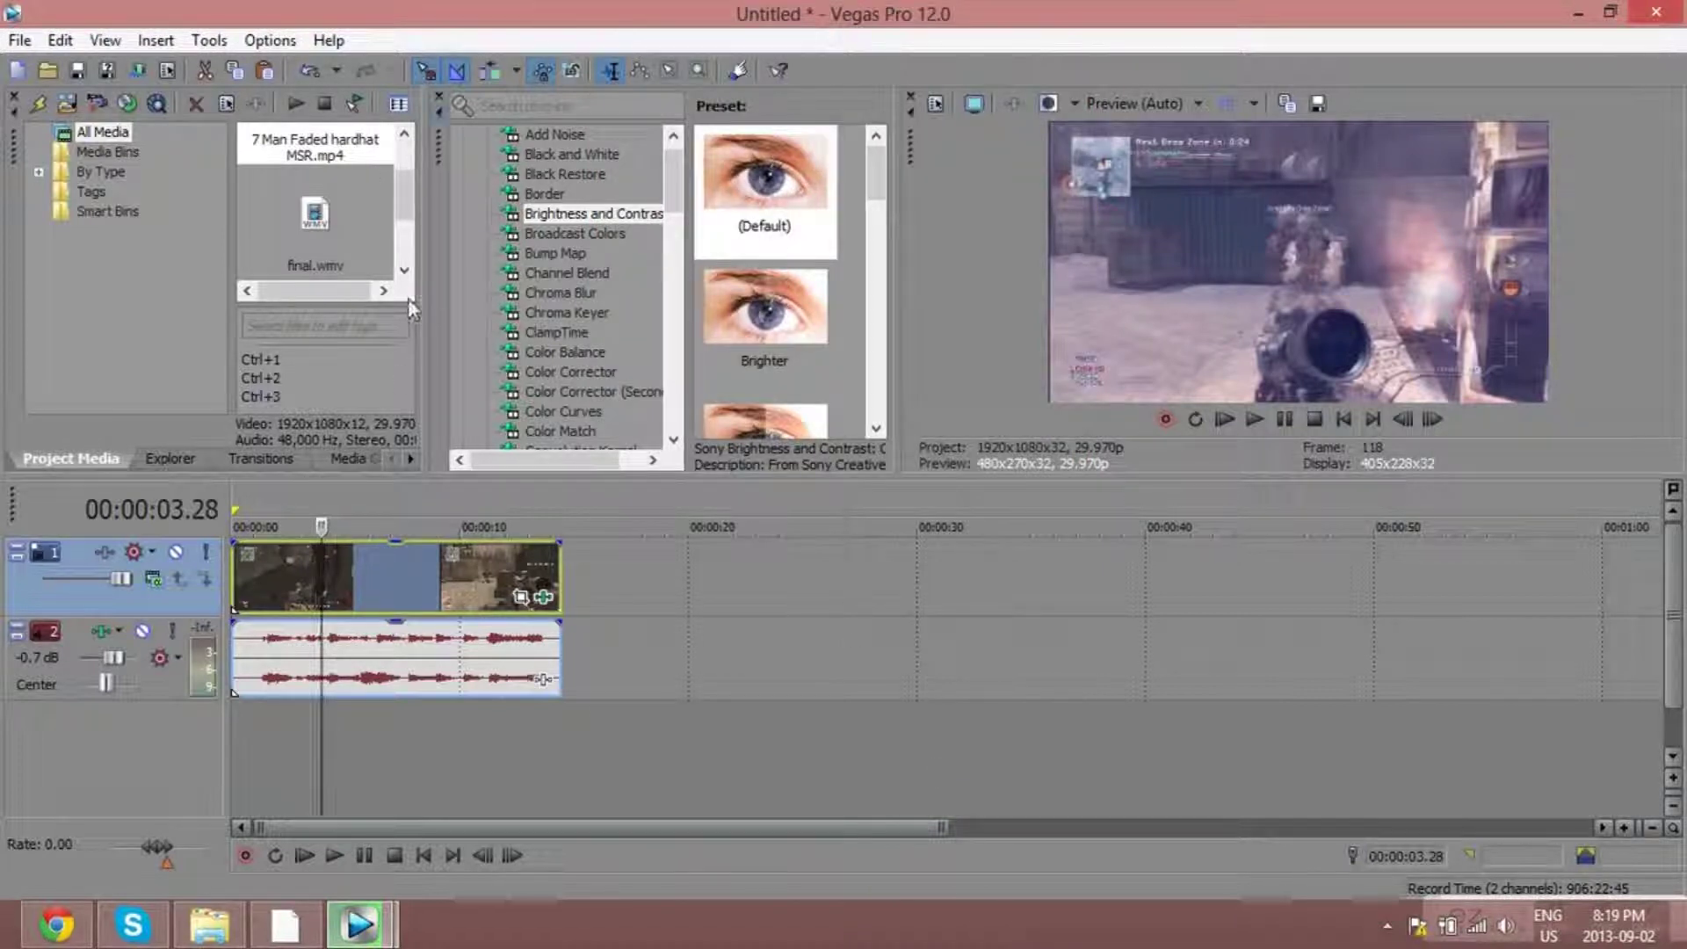
Scroll the Video FX list and preview the Spherize presets.
scroll(541, 288, down, 15)
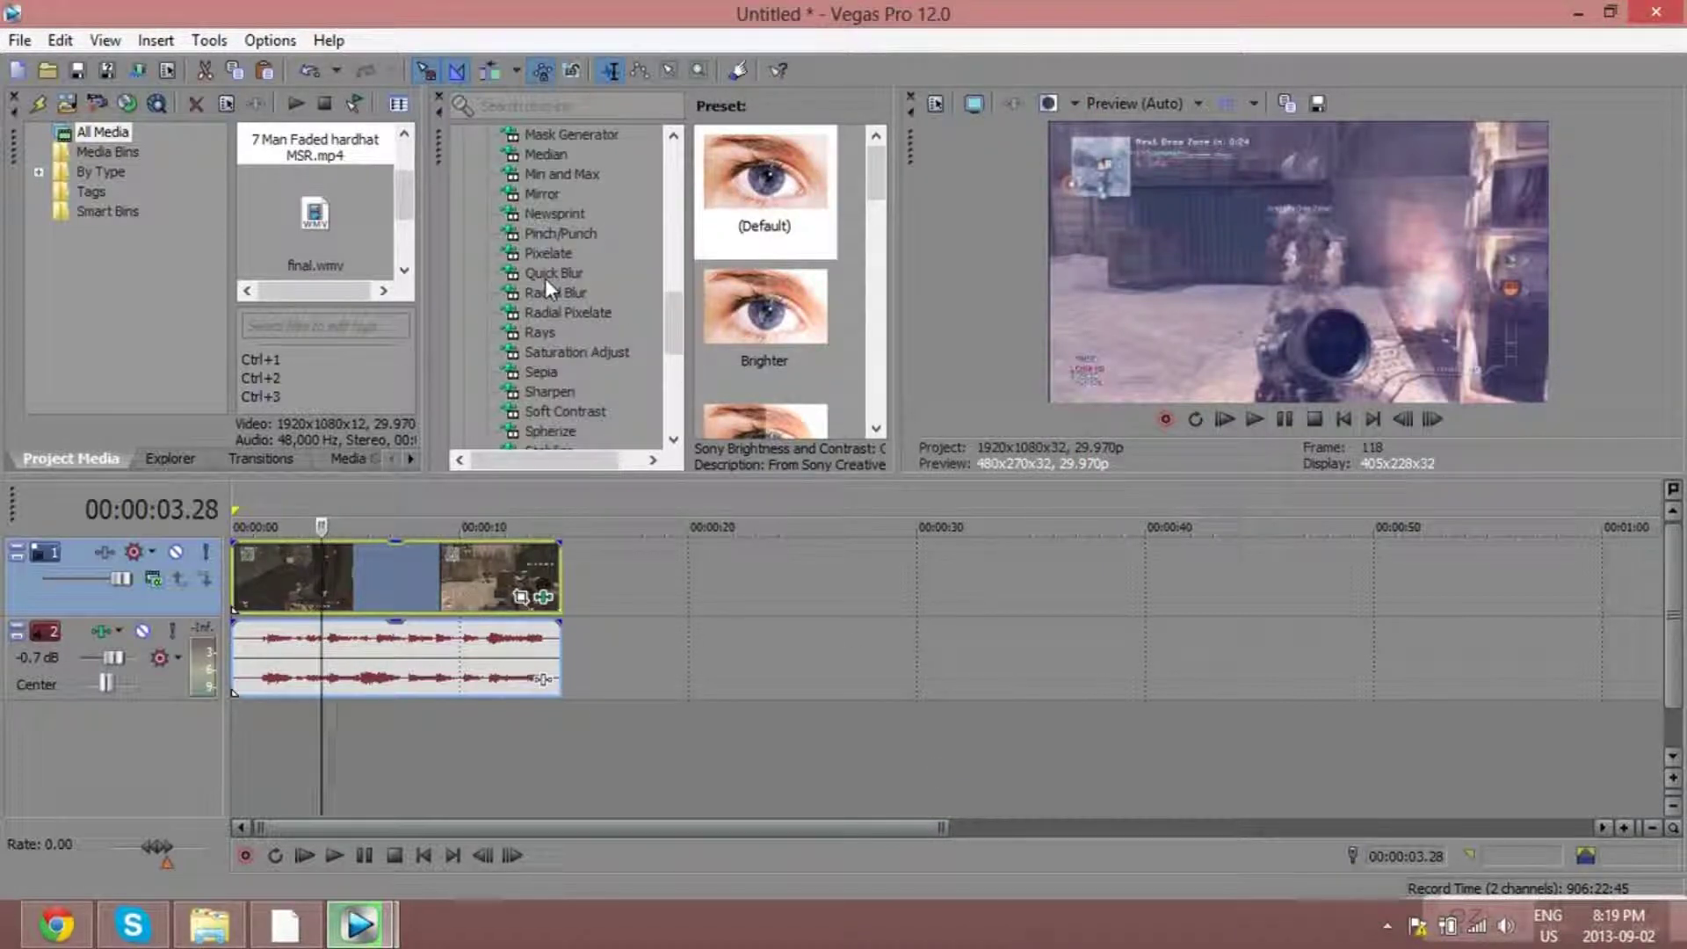
scroll(565, 237, down, 2)
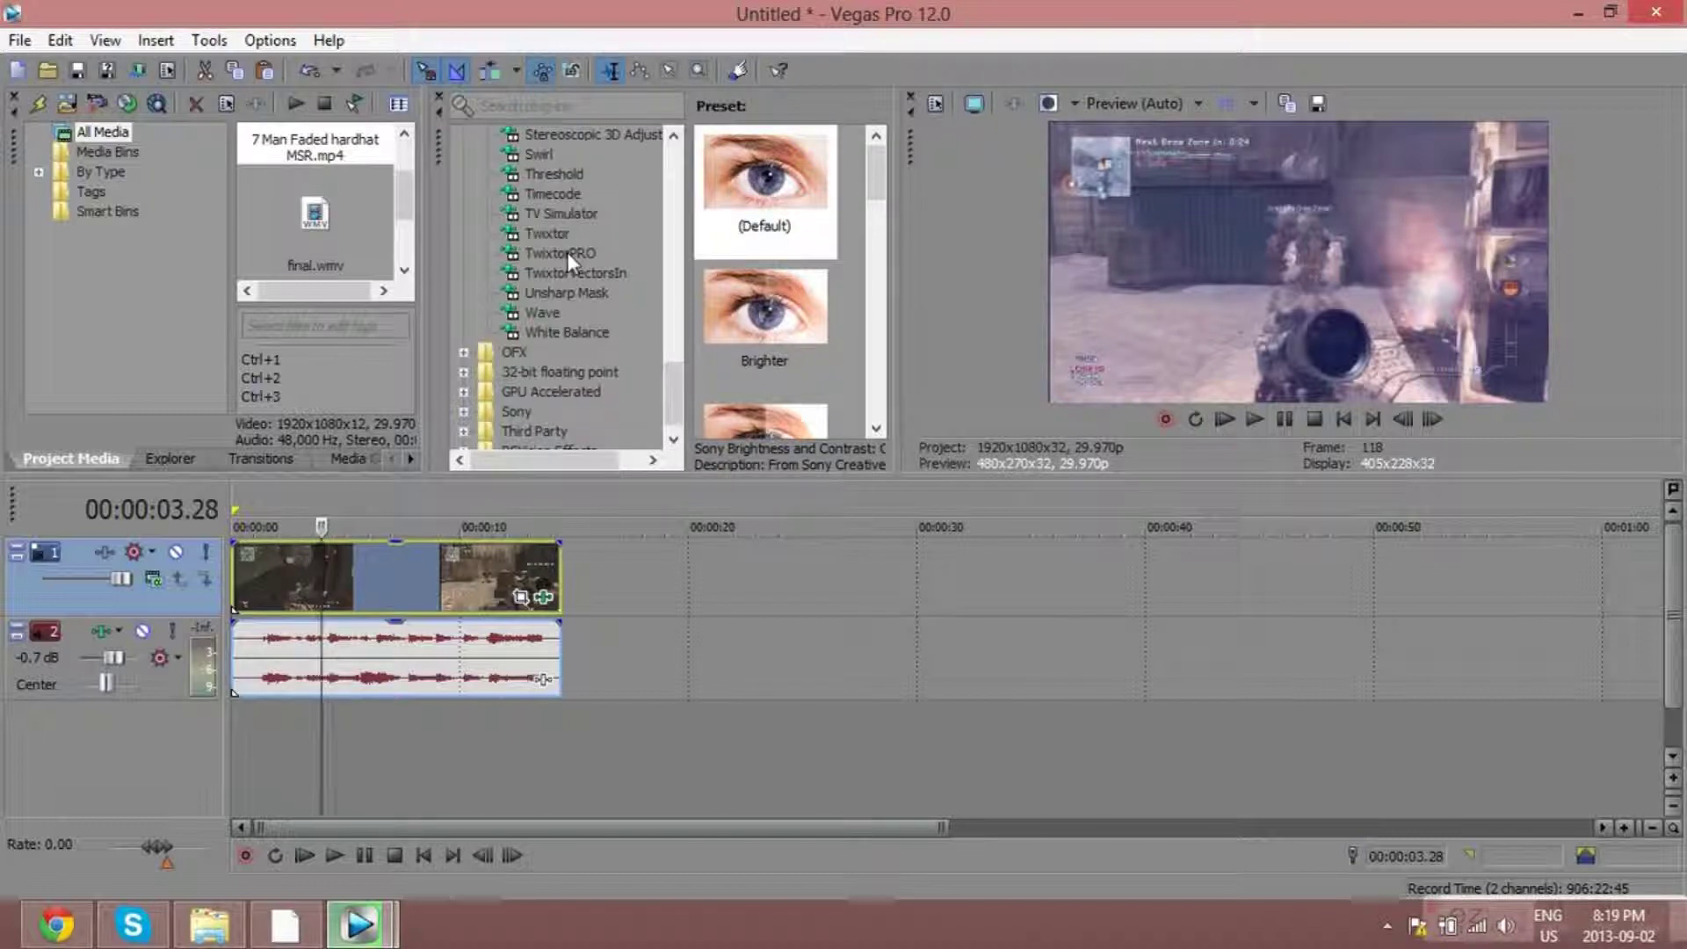
scroll(567, 251, up, 5)
click(545, 345)
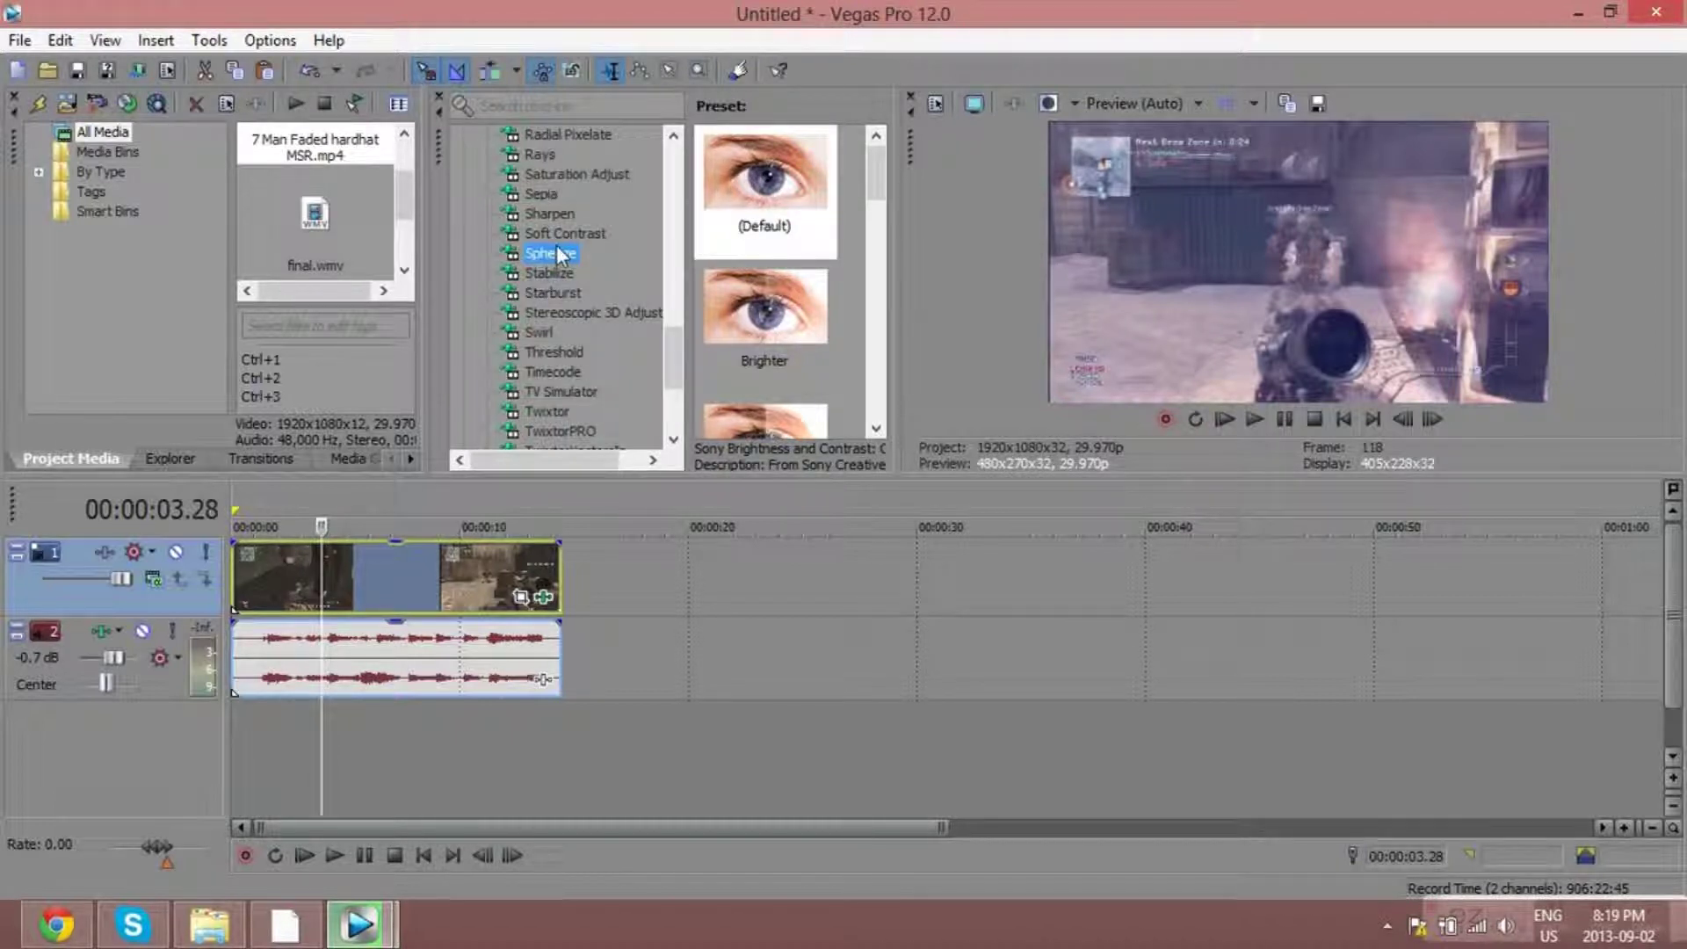
scroll(541, 362, up, 2)
scroll(541, 361, up, 10)
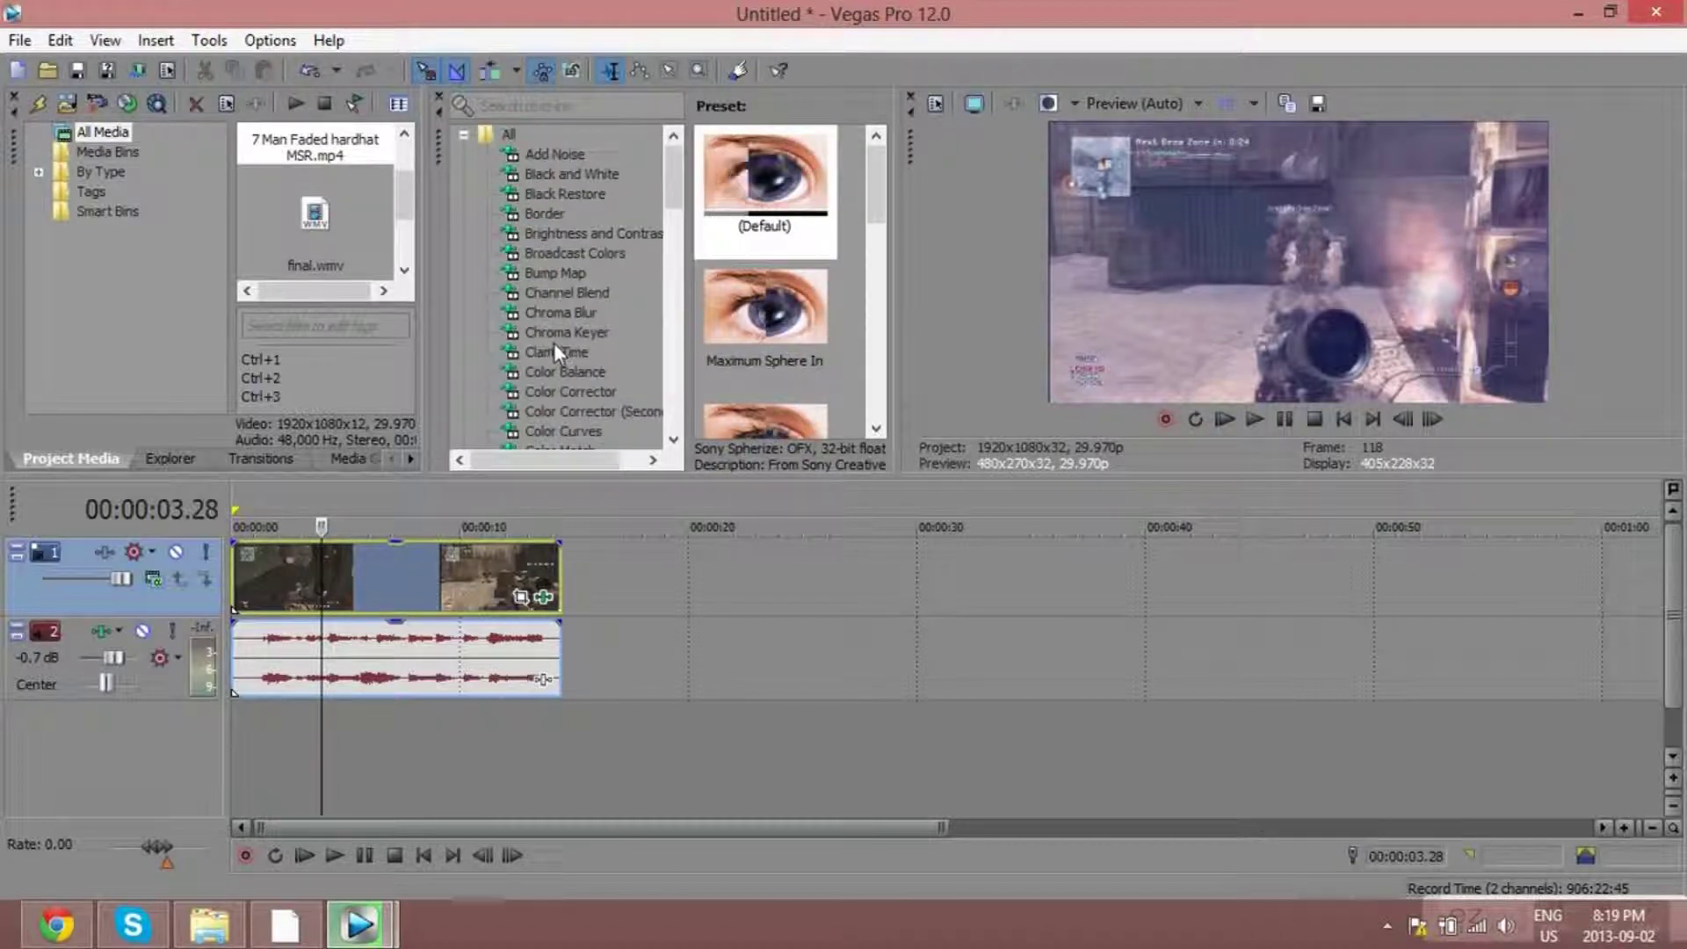
Preview Black and White, Black Restore, Broadcast Colors and Add Noise presets; show compositing modes.
click(550, 174)
click(550, 193)
click(546, 253)
click(558, 174)
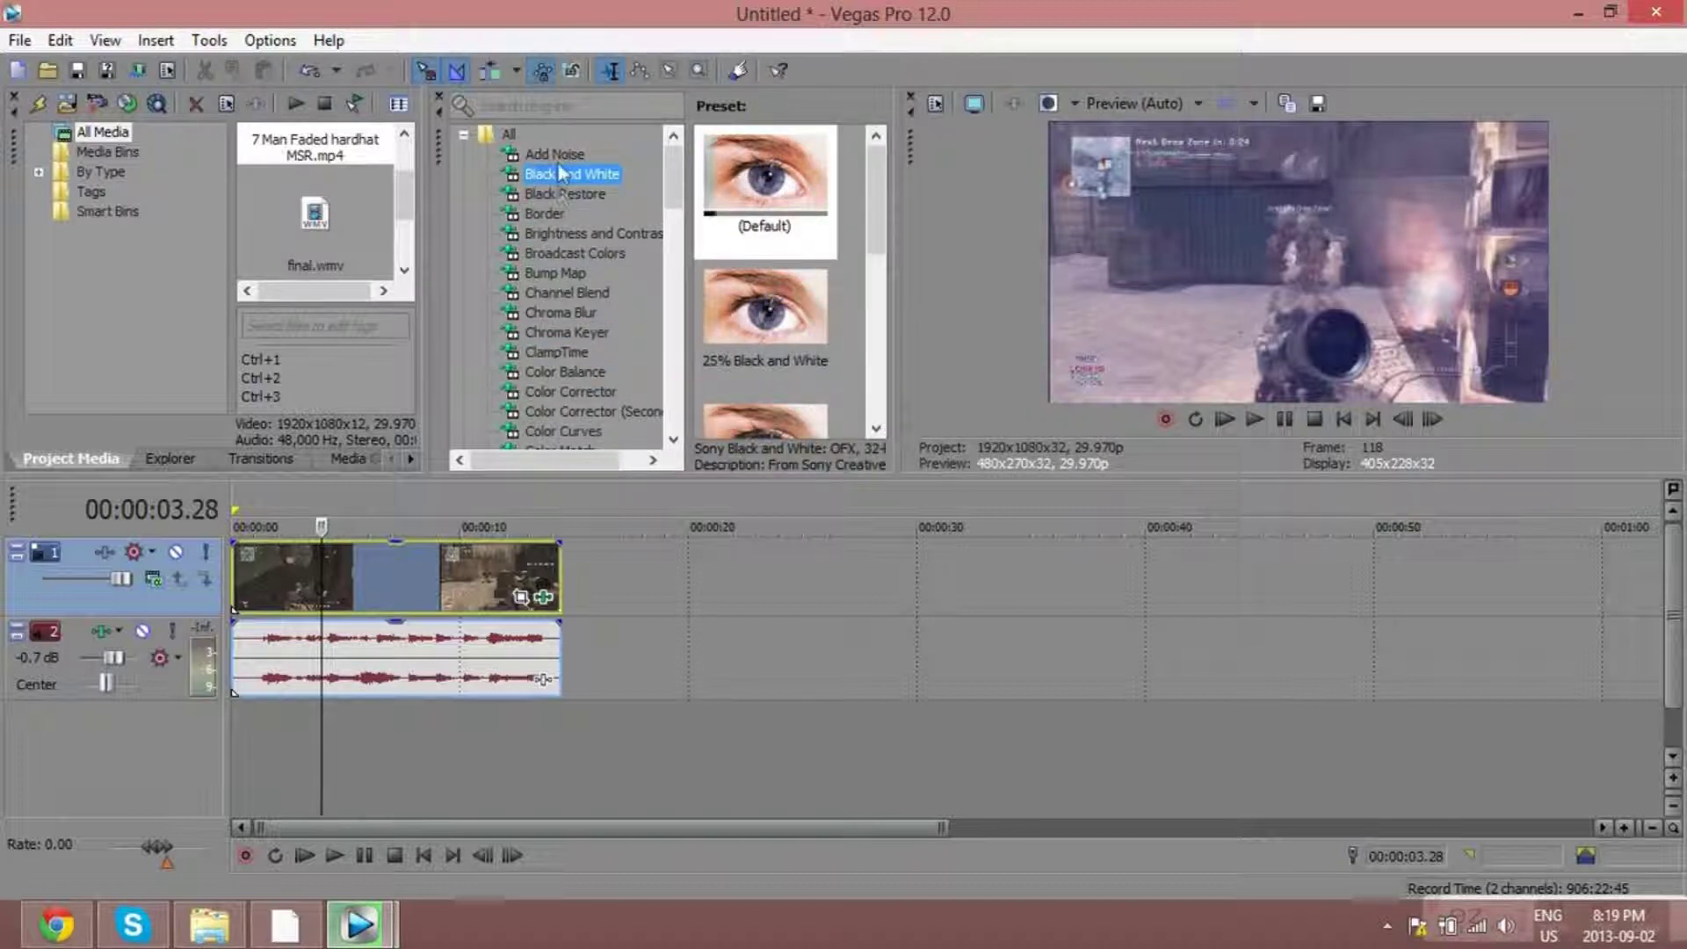
click(556, 154)
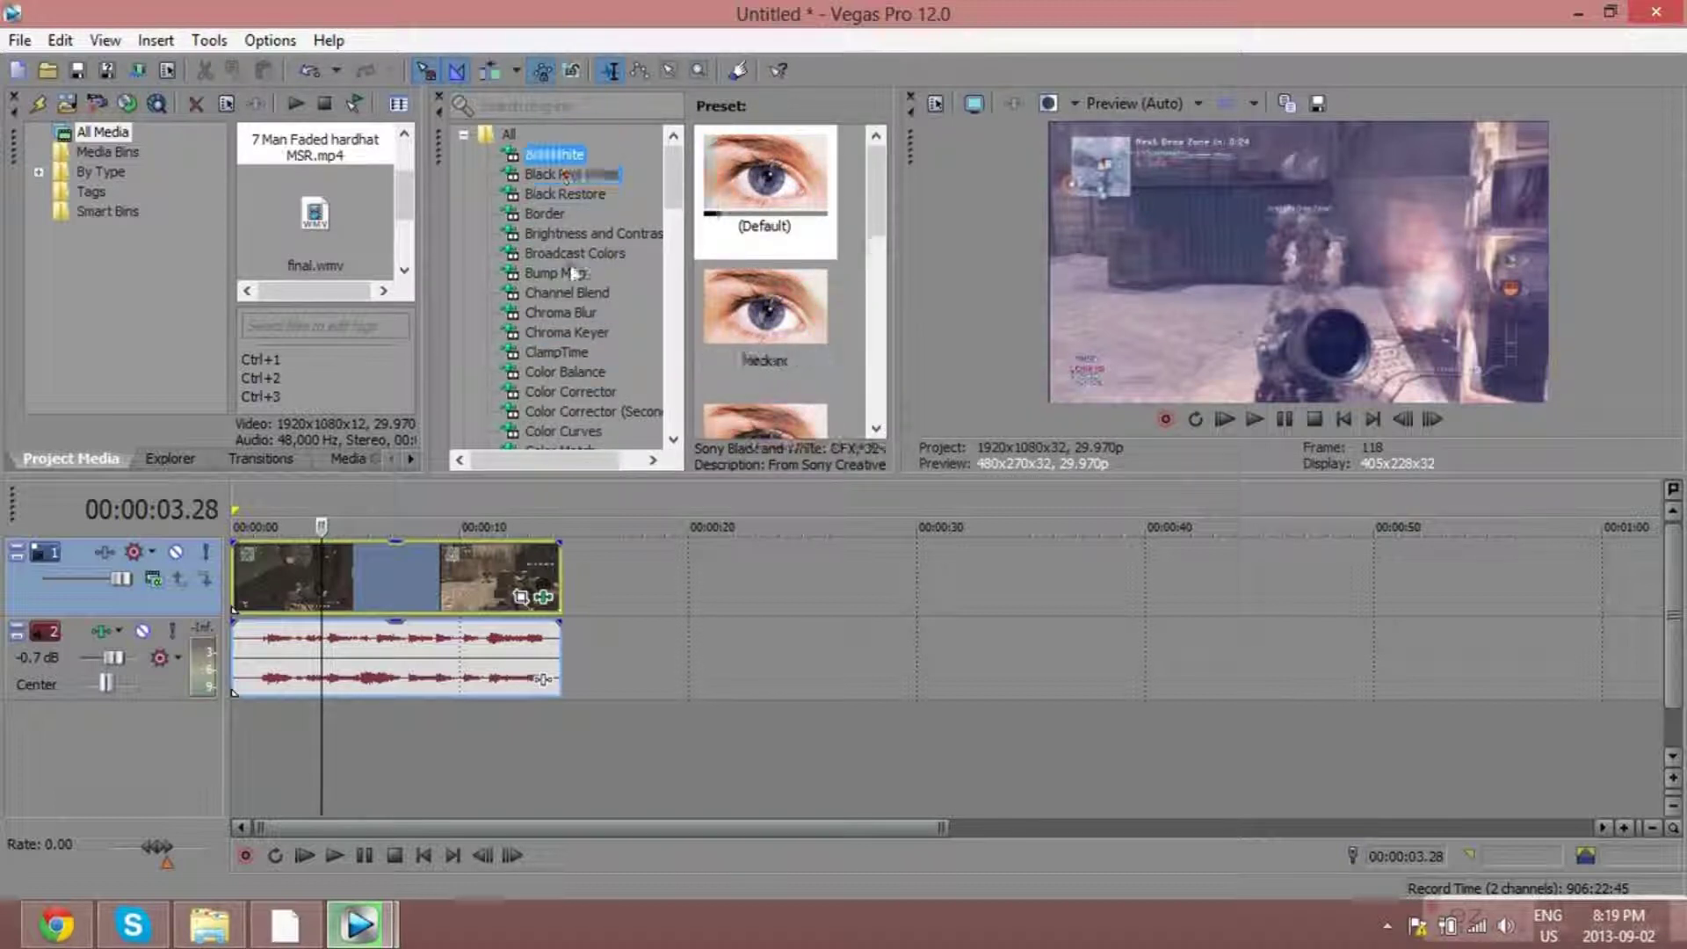
click(160, 584)
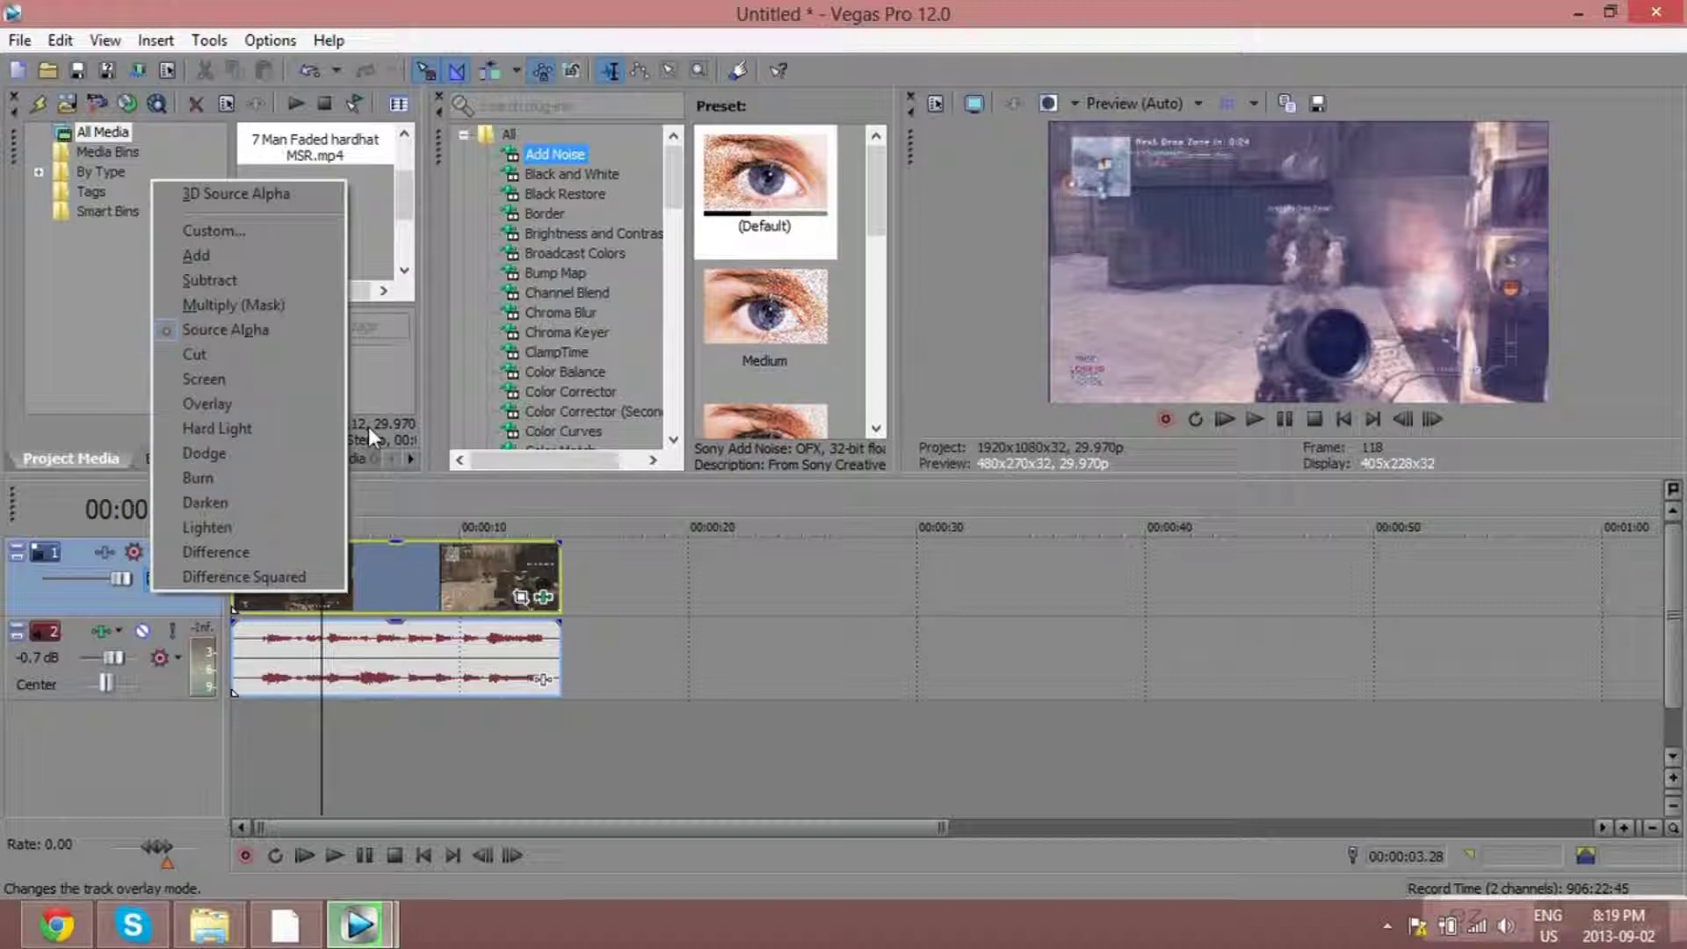
Close the compositing menu, preview Chroma Blur presets, and scroll Video FX down to Rays.
click(560, 312)
scroll(587, 335, down, 4)
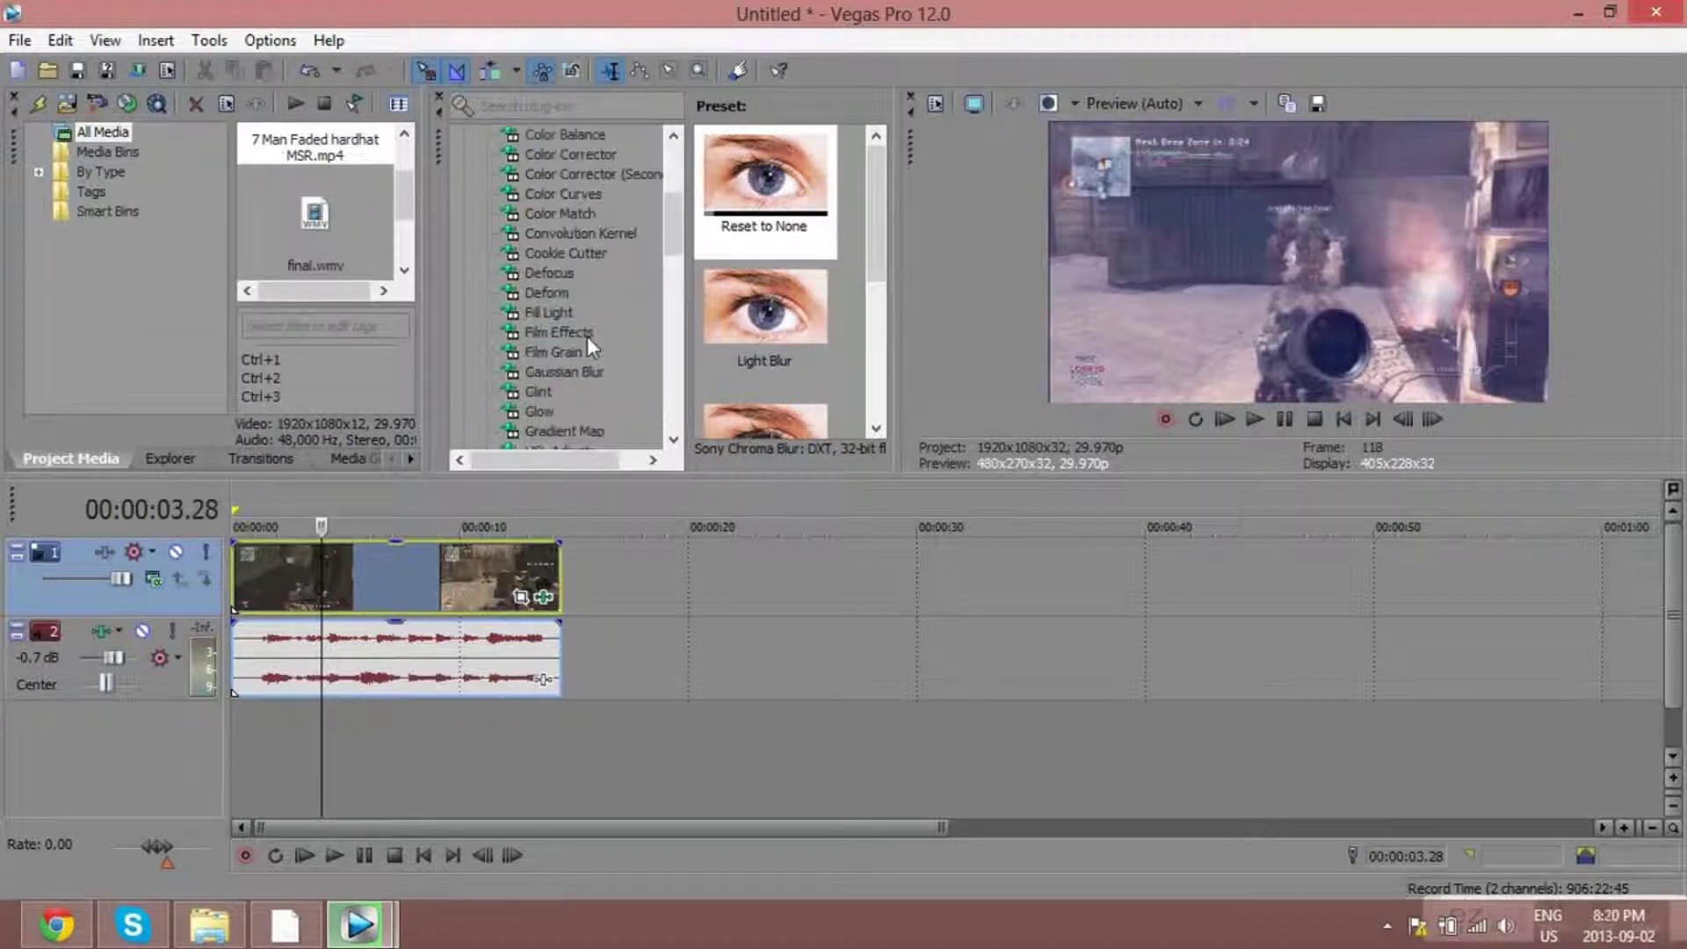
scroll(587, 335, down, 6)
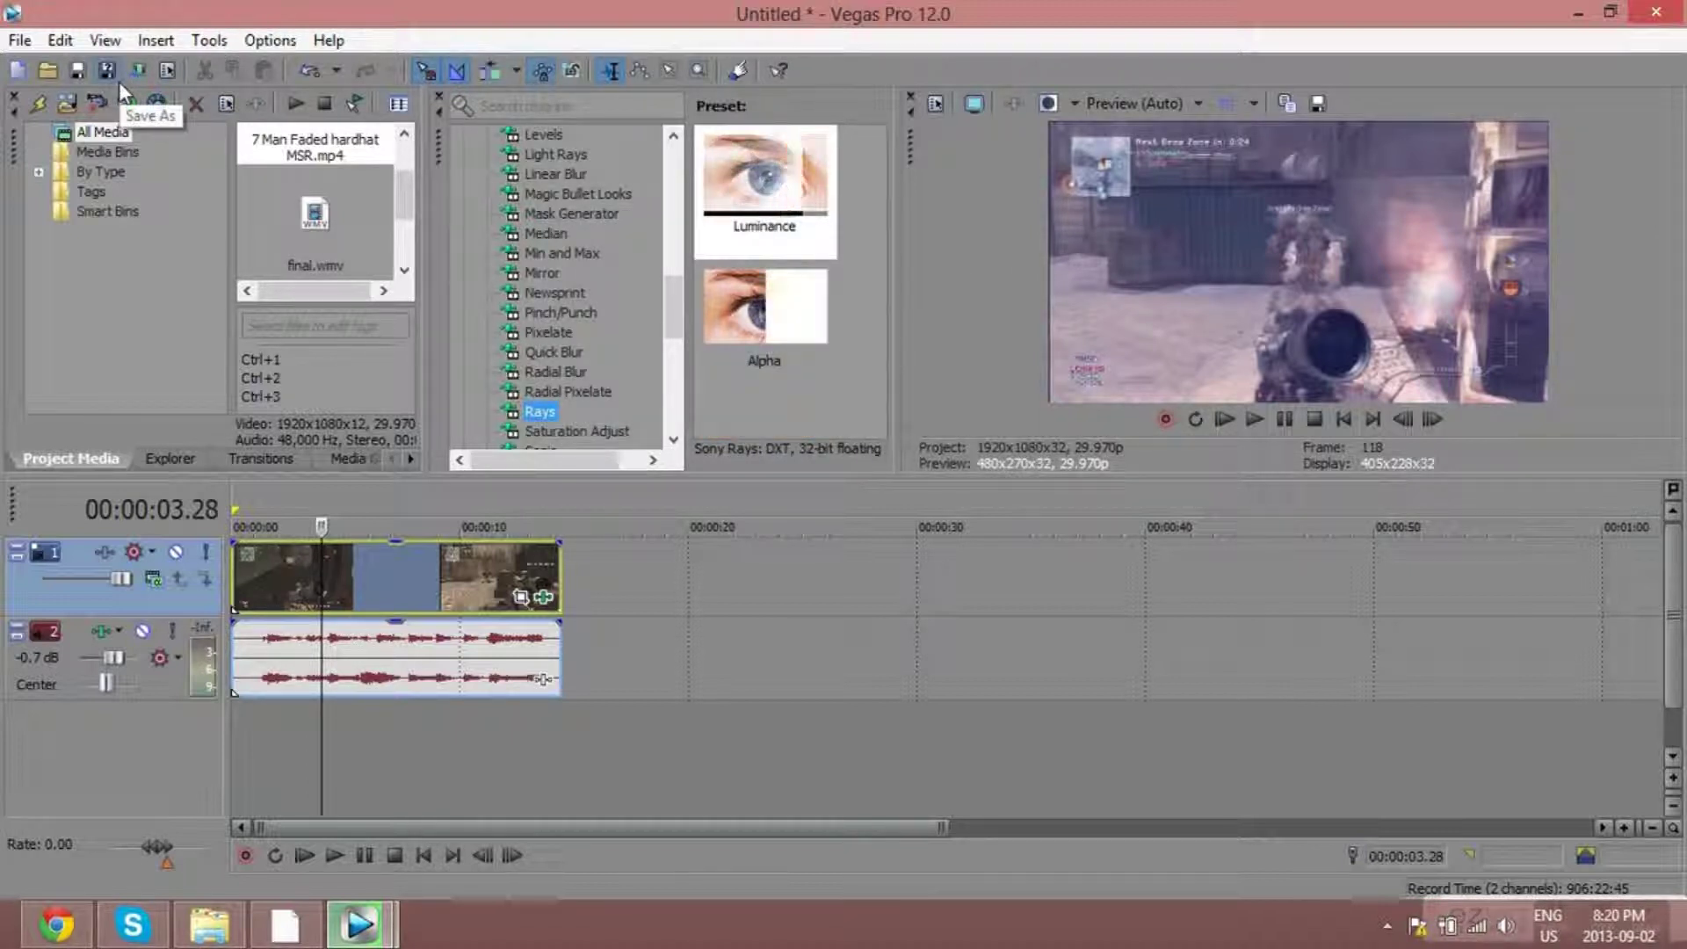
Insert a new video track and move the clip pair later on the timeline.
right_click(646, 773)
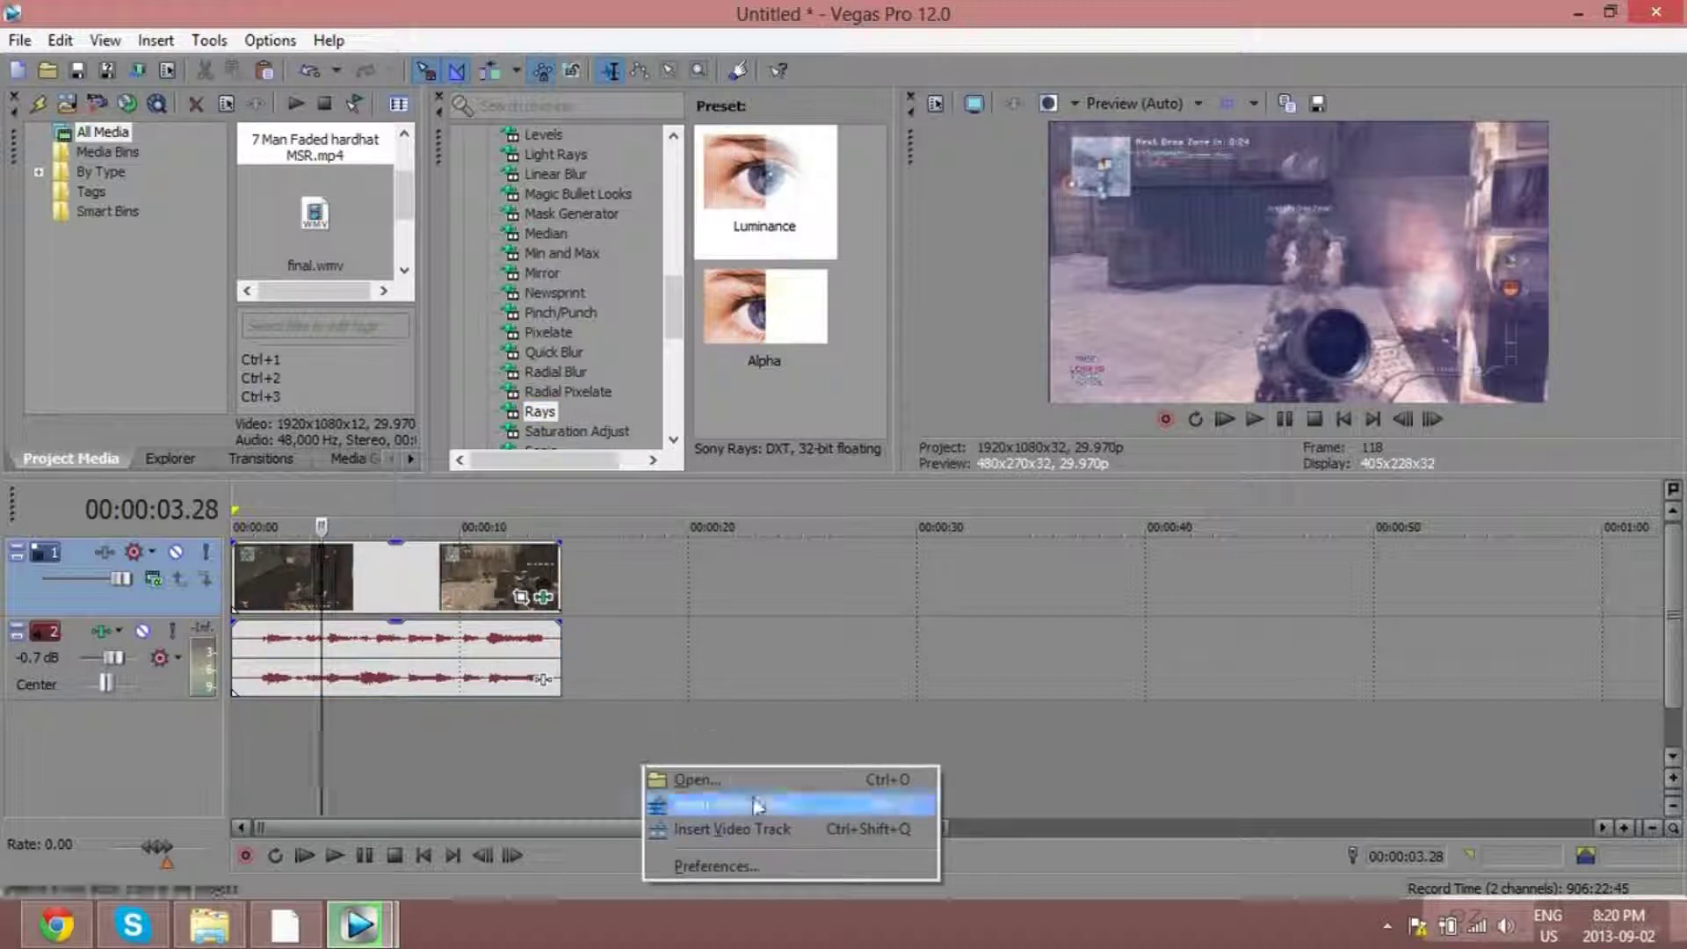
click(758, 831)
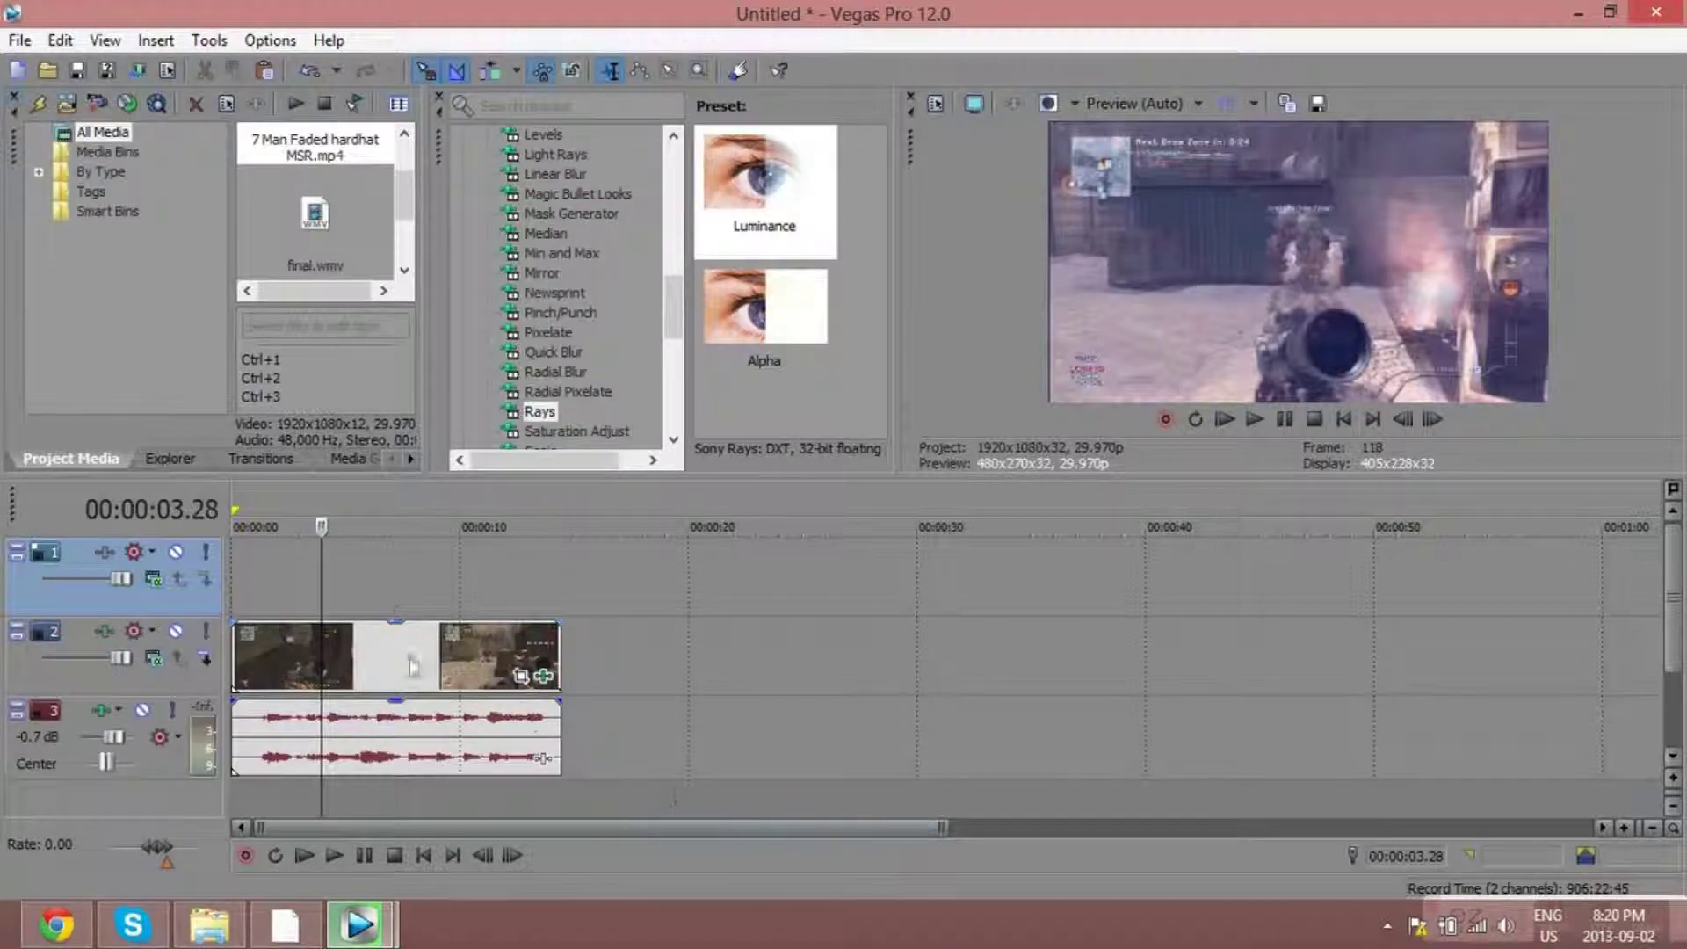
drag(280, 659, 383, 657)
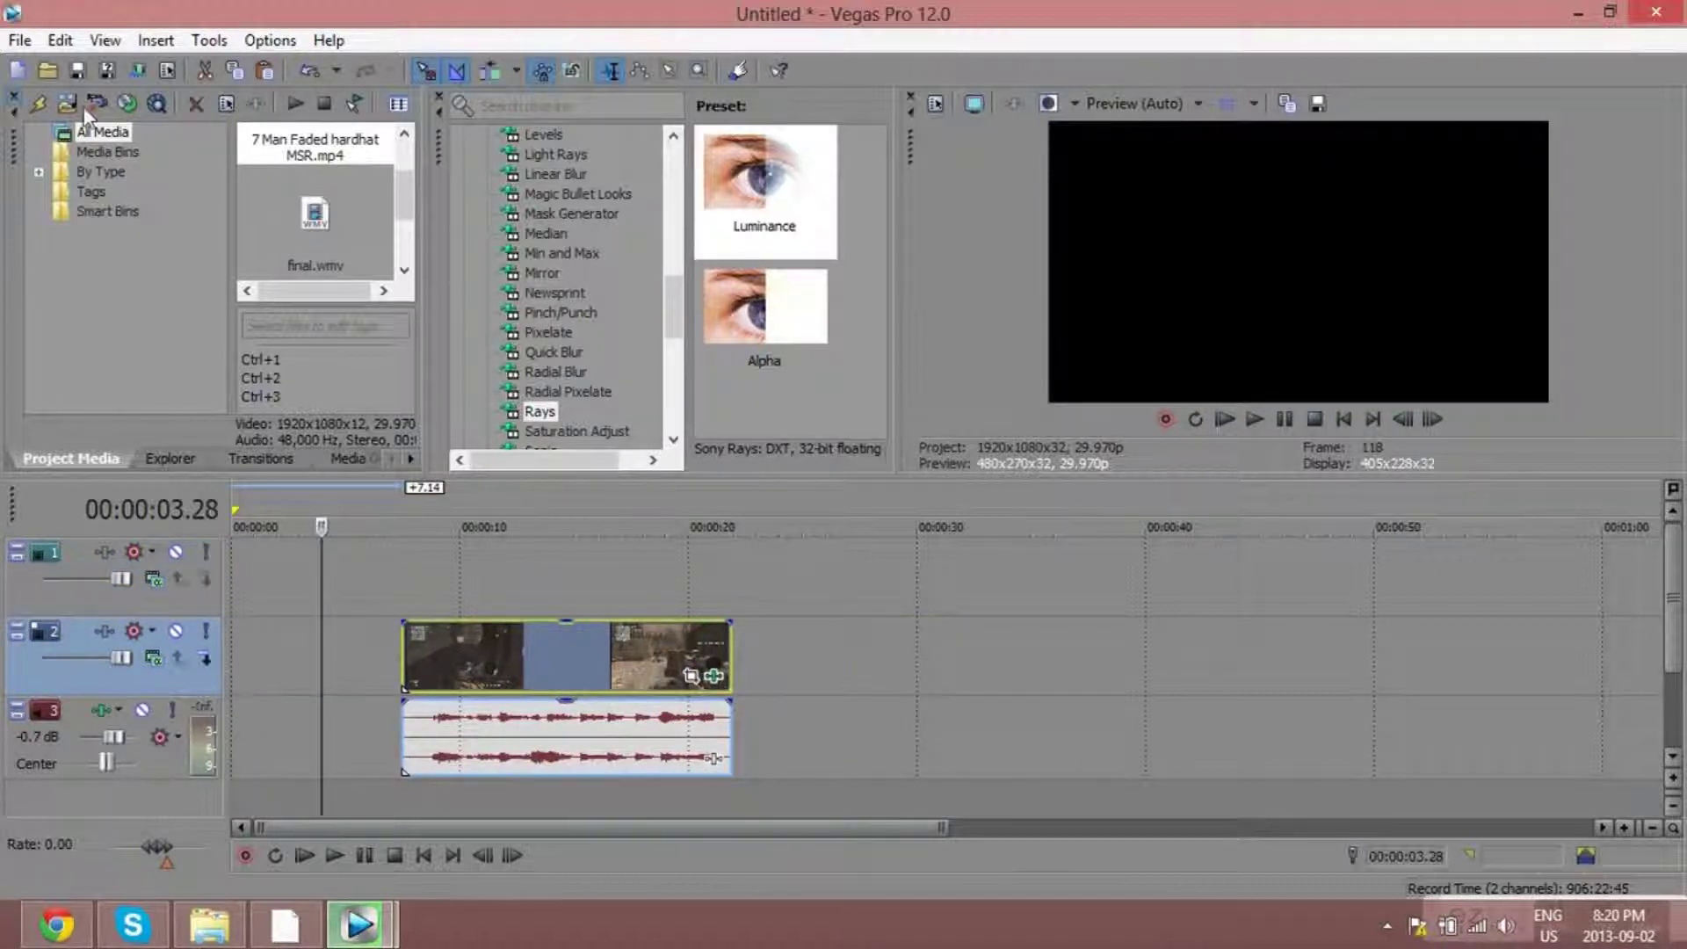
Open the song Logic - Nasty from Music > Montage Music.
click(53, 77)
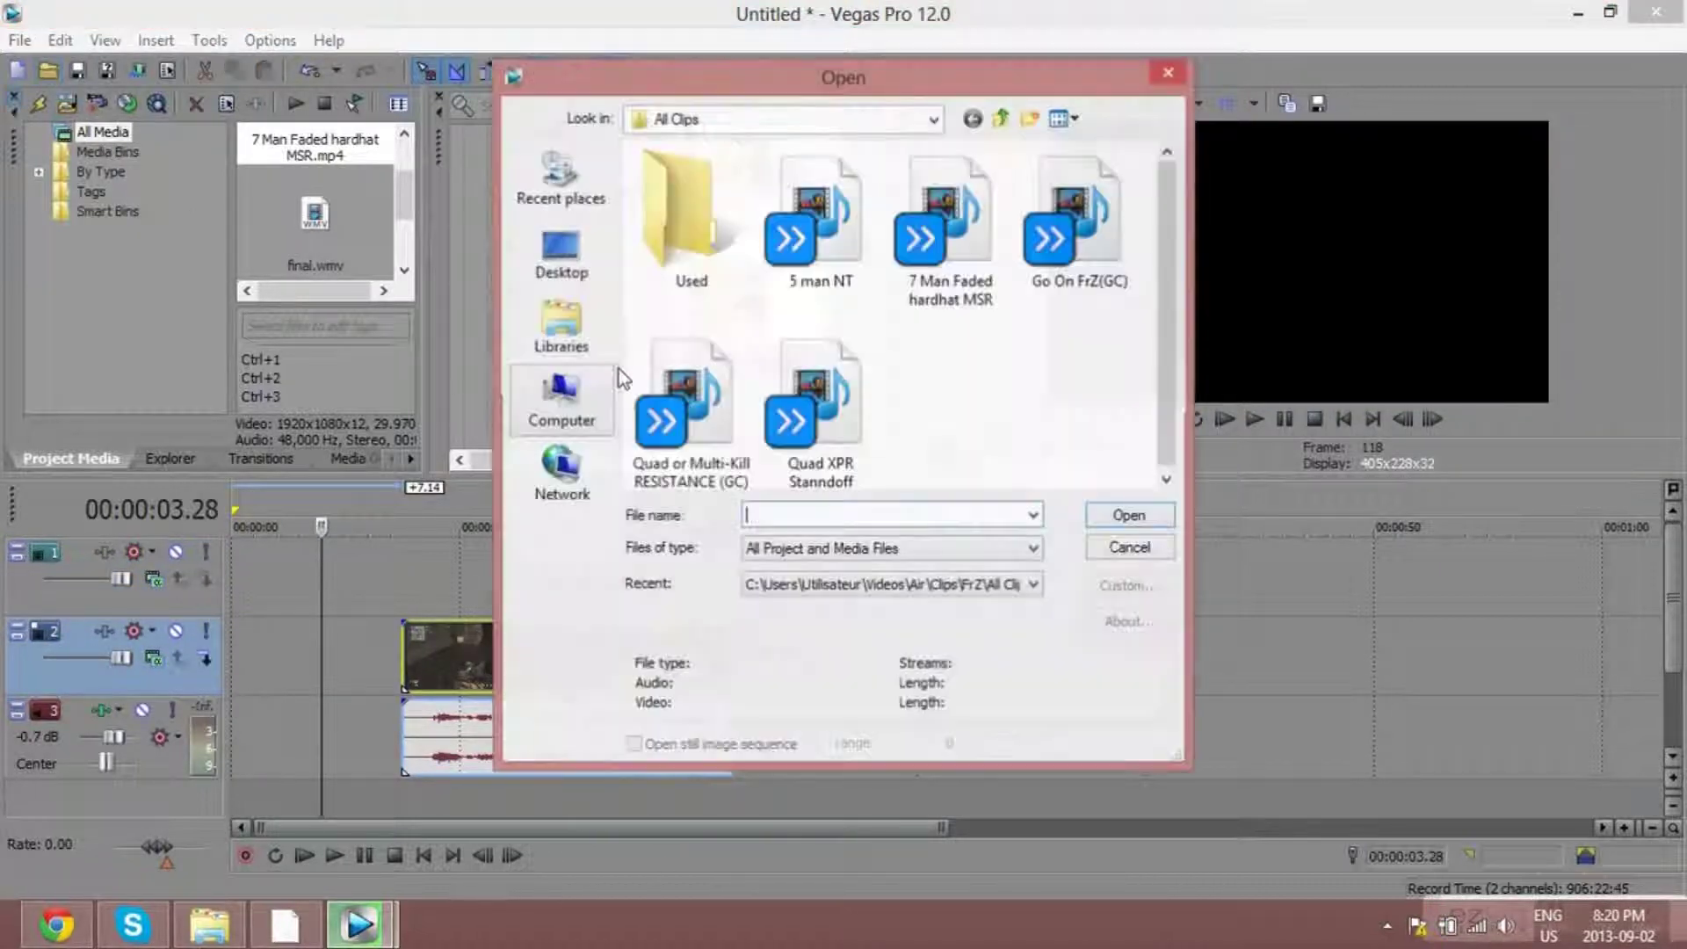
click(553, 325)
double_click(1012, 180)
double_click(835, 213)
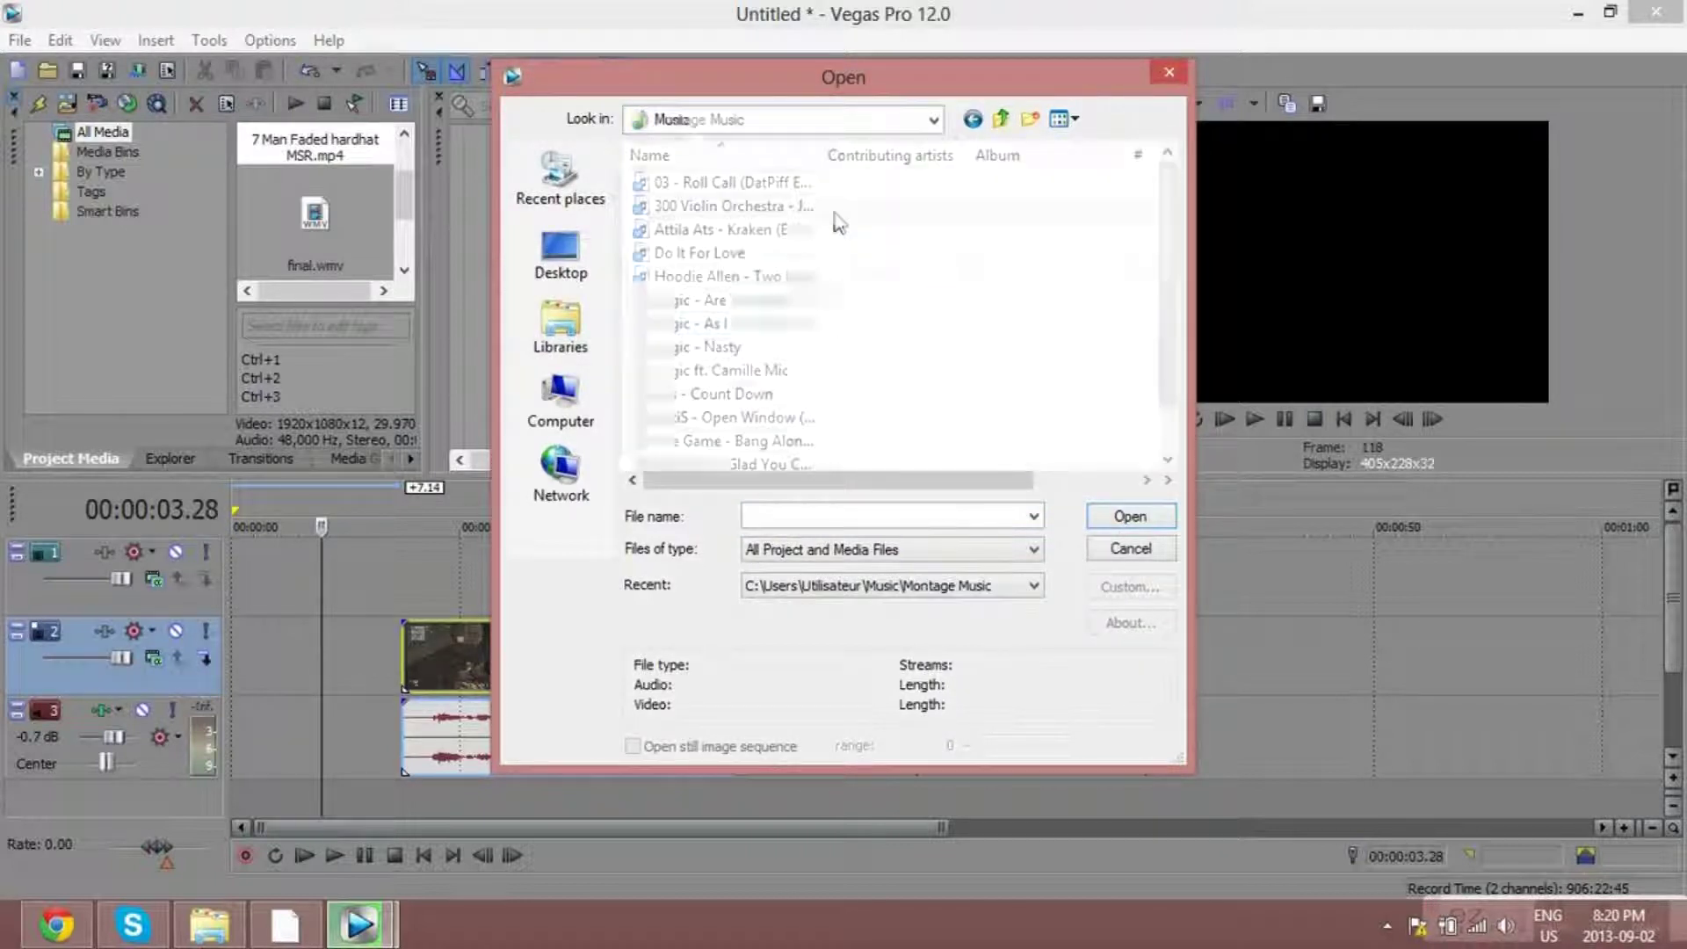
scroll(774, 369, down, 1)
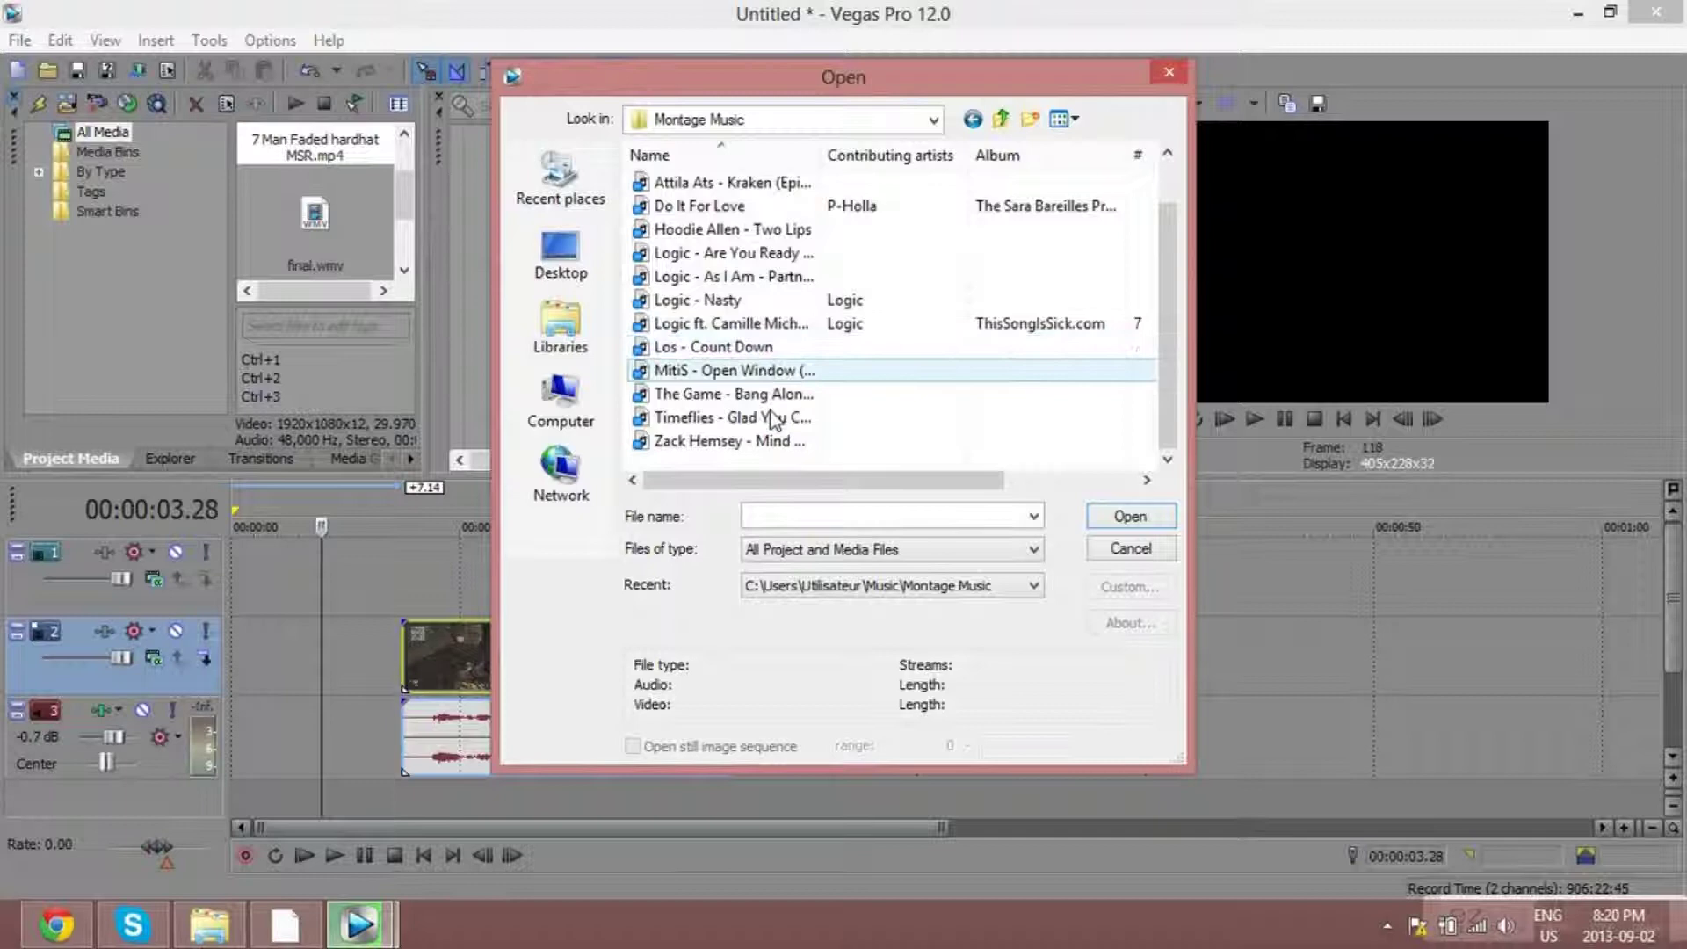
double_click(756, 301)
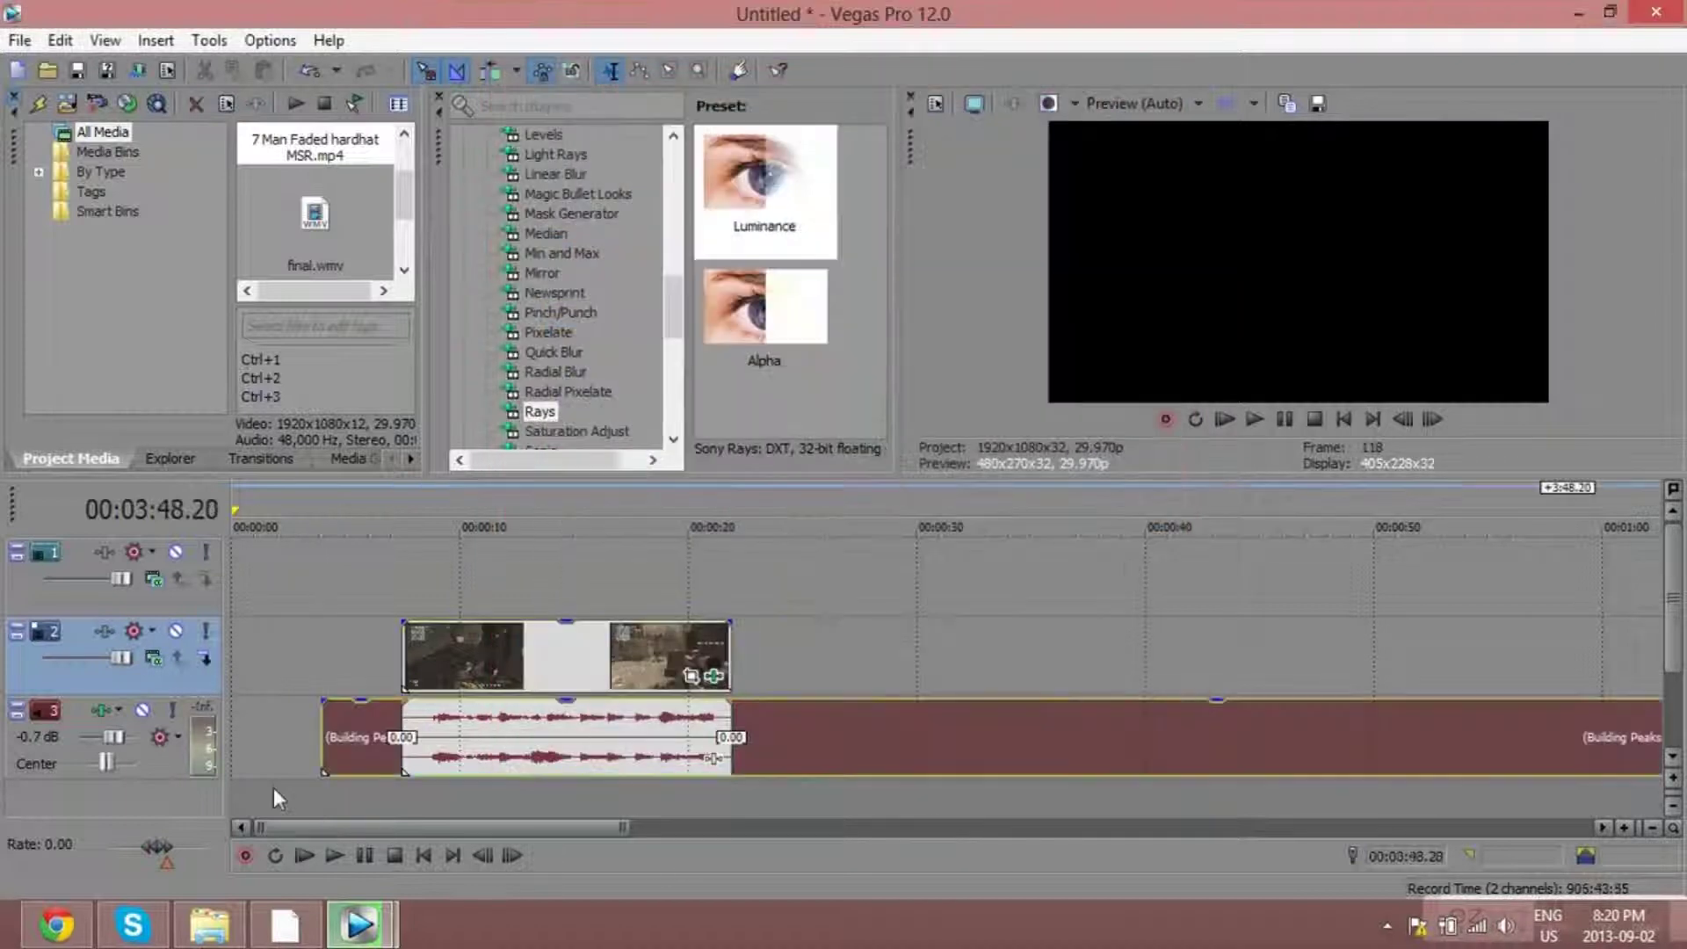
Move the song to the timeline start and delete the track holding the clip's original audio.
drag(338, 739, 247, 722)
drag(479, 585, 472, 618)
drag(430, 719, 426, 807)
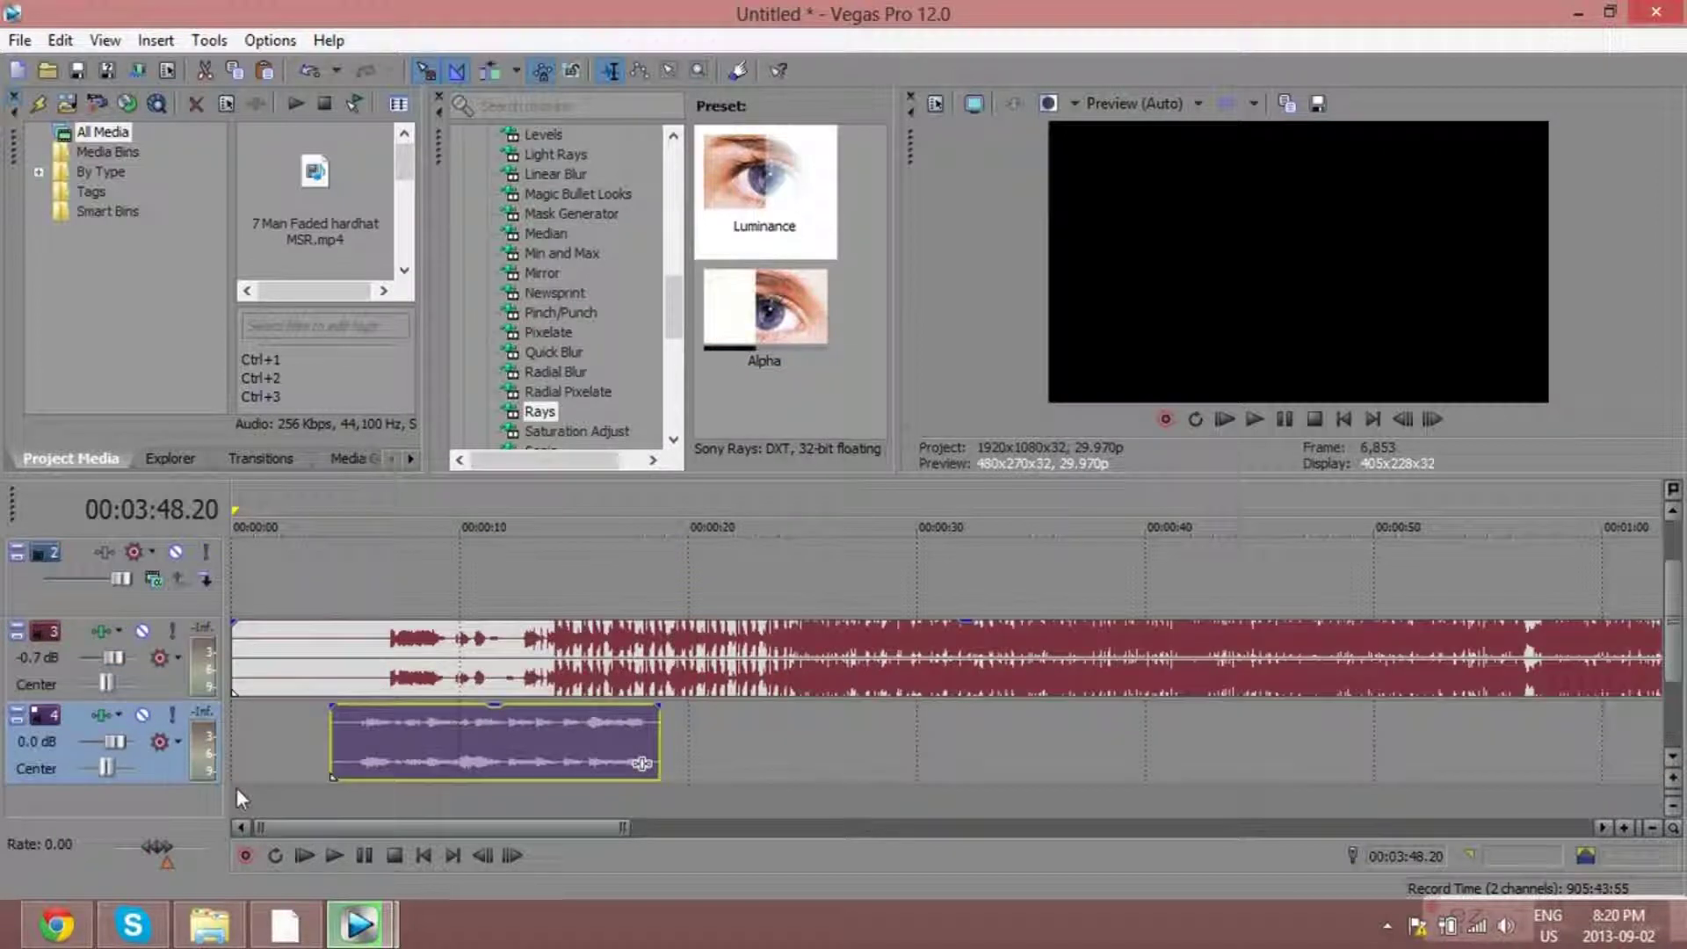
right_click(181, 756)
click(308, 358)
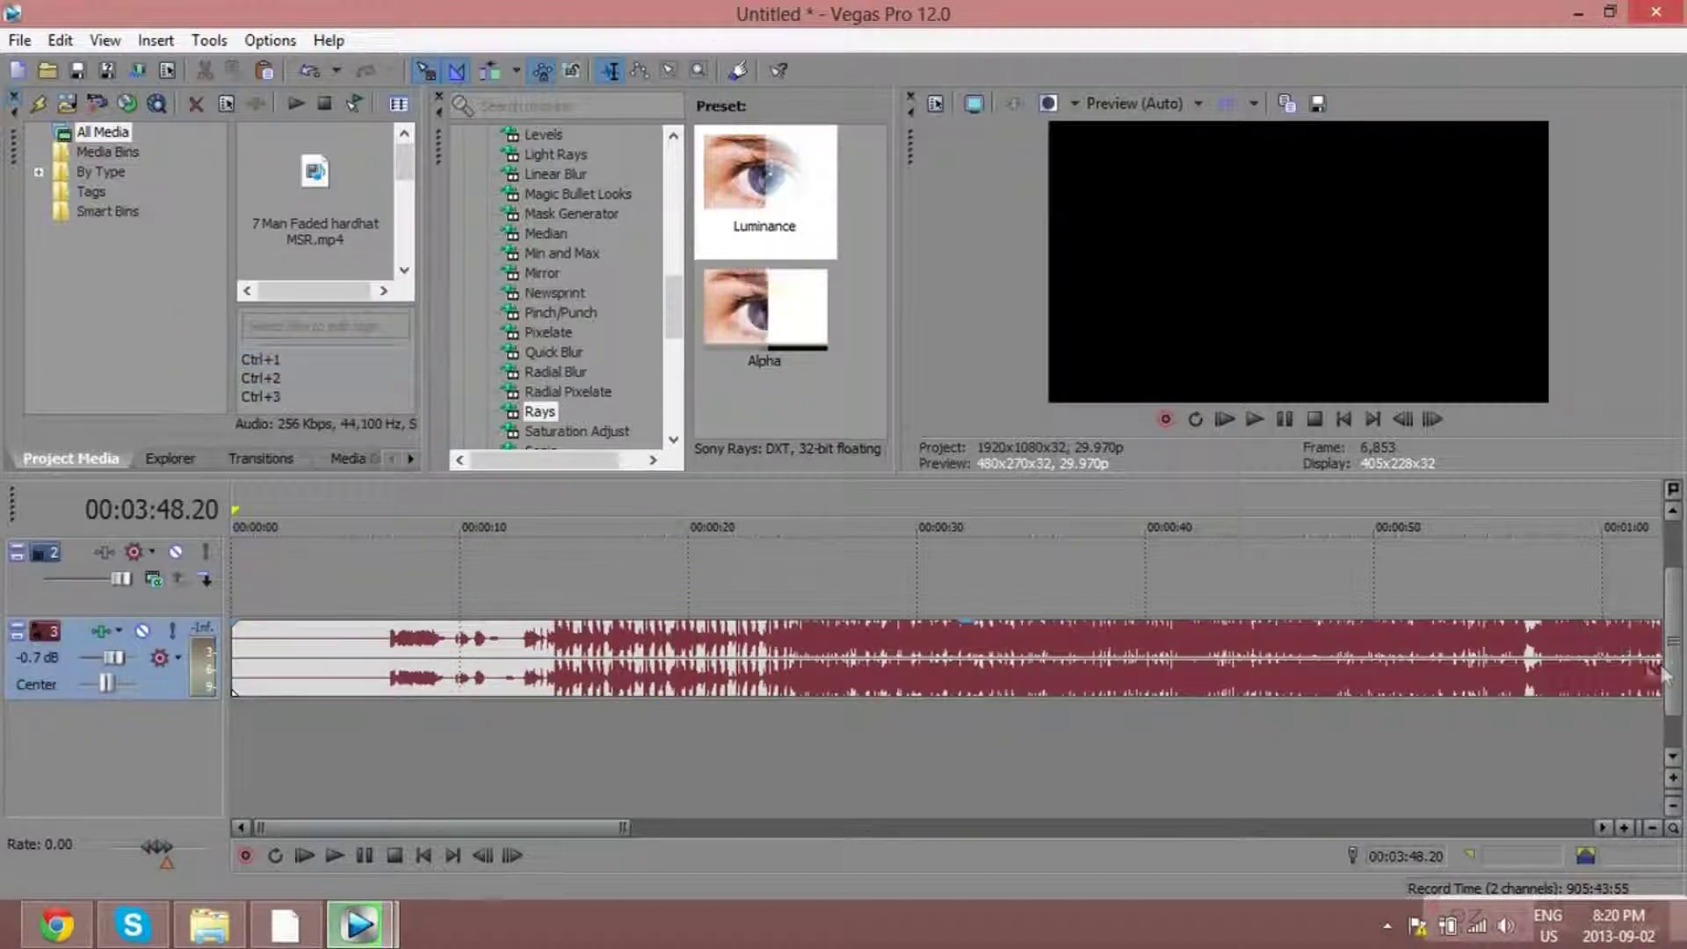
Return the gameplay video to track 2 and place the playhead on the song near 6 seconds.
scroll(1672, 652, up, 2)
drag(507, 587, 562, 666)
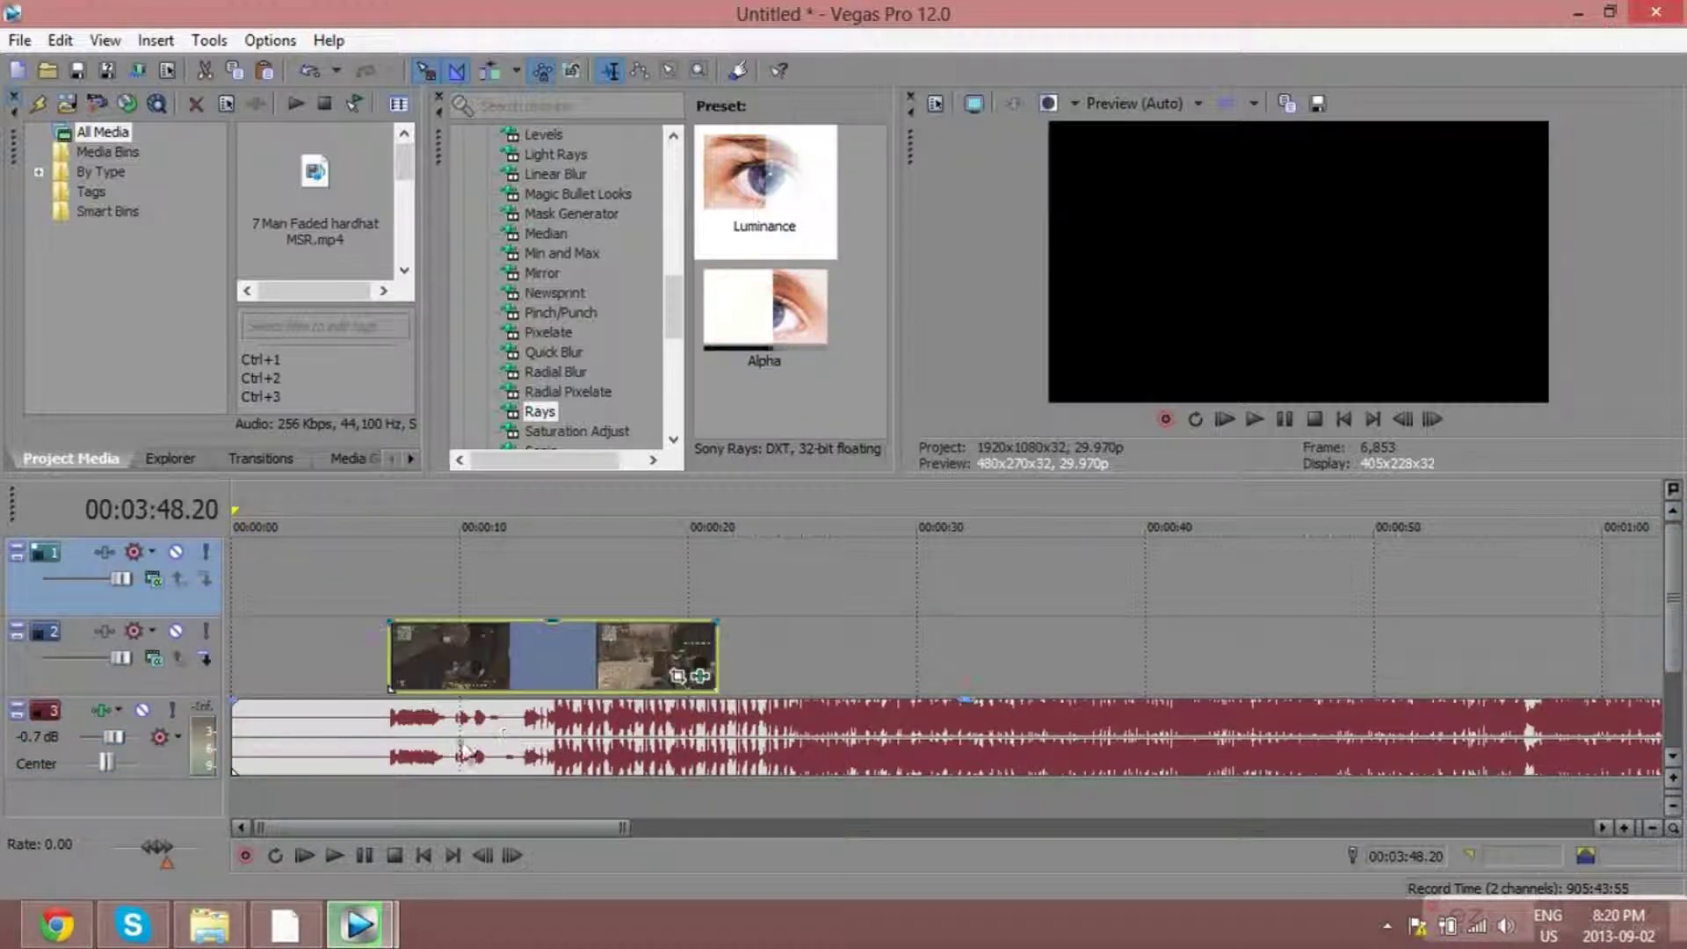
click(376, 736)
scroll(1102, 742, up, 5)
Trim the song at 6.27 seconds and slide it about 5.25 seconds earlier.
click(1047, 729)
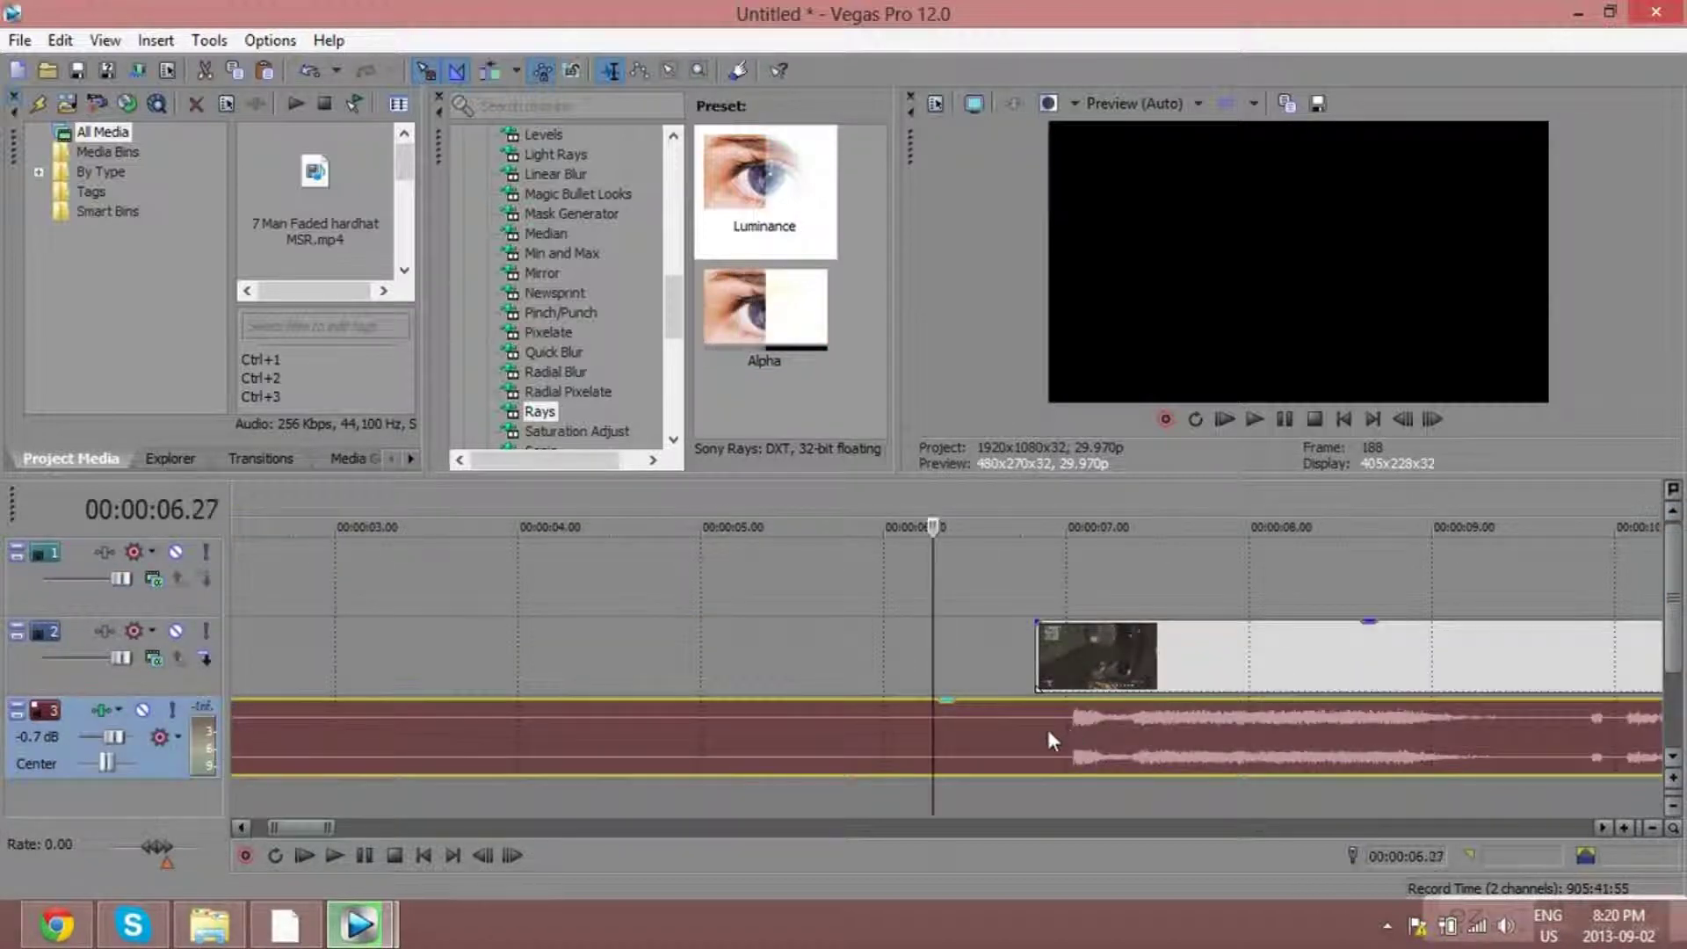
right_click(841, 731)
click(906, 460)
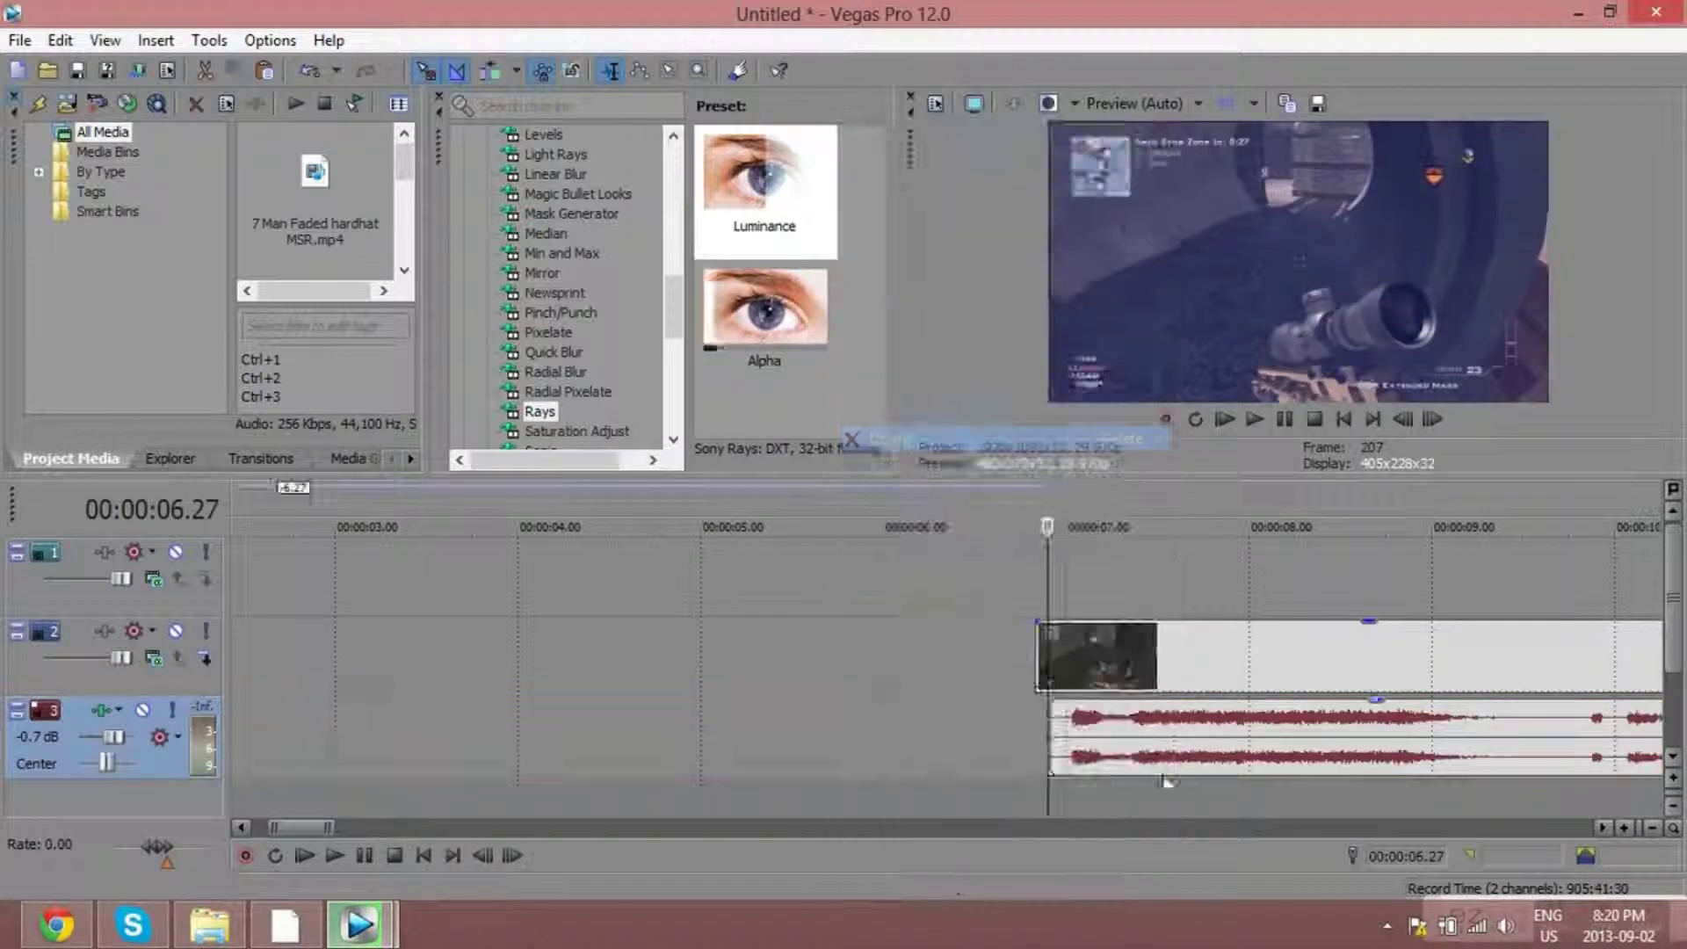
drag(1098, 747, 633, 752)
Move the gameplay clips back so they start at 00:00:00 on track 2.
scroll(633, 752, down, 5)
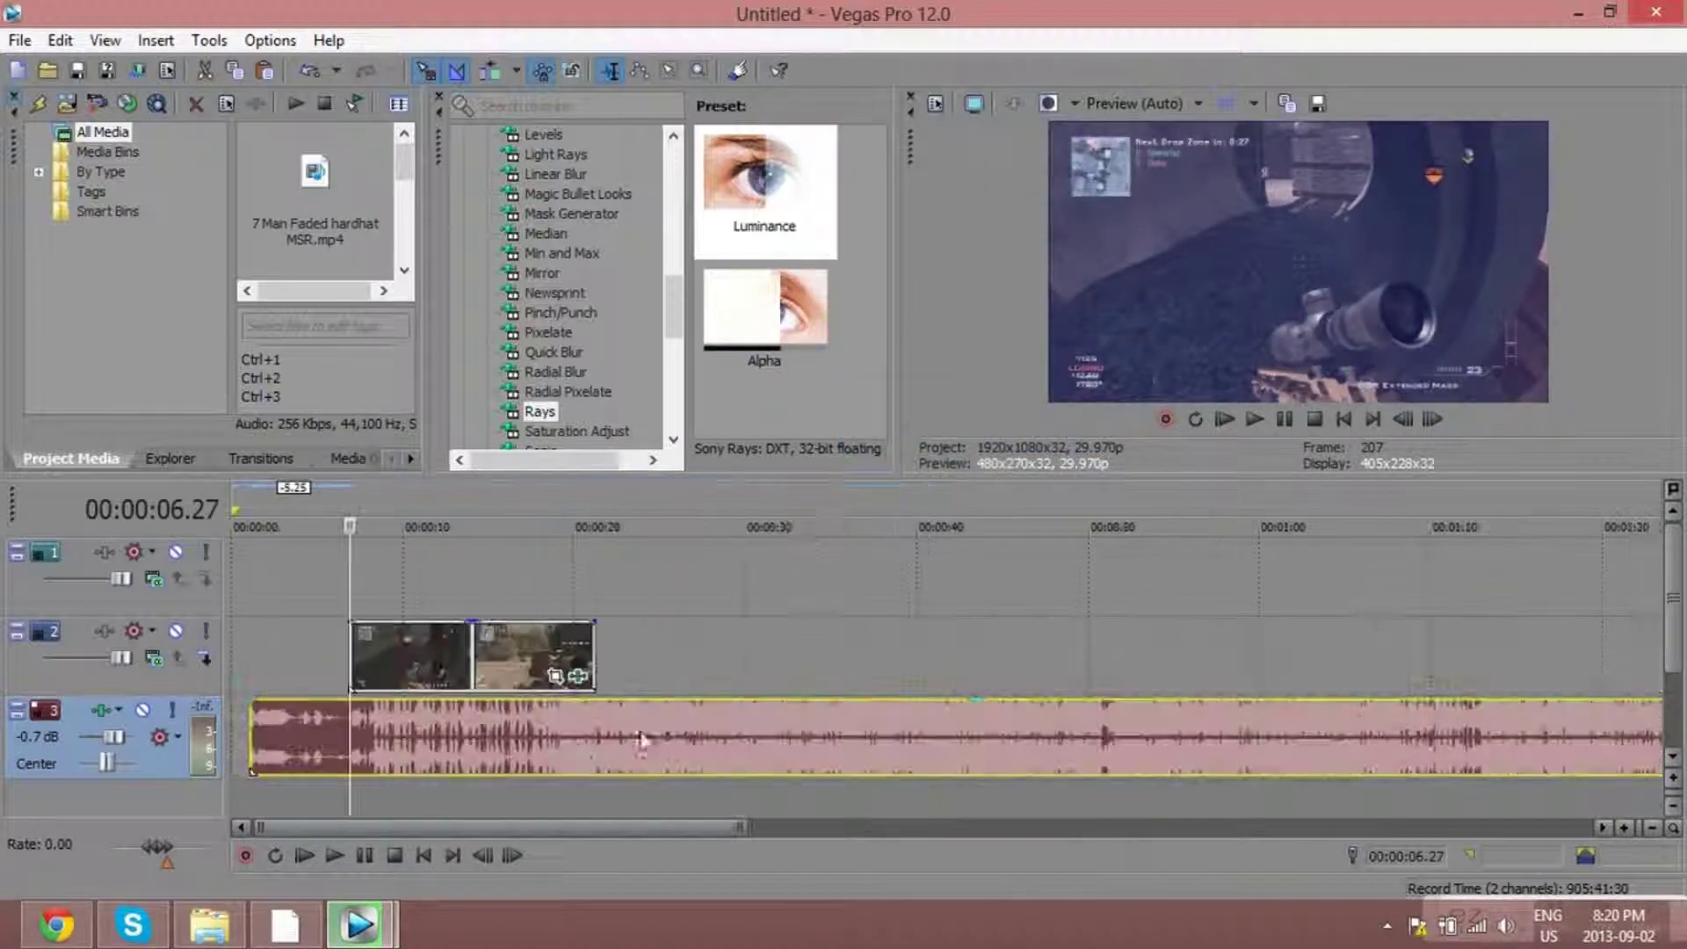
drag(436, 636, 323, 630)
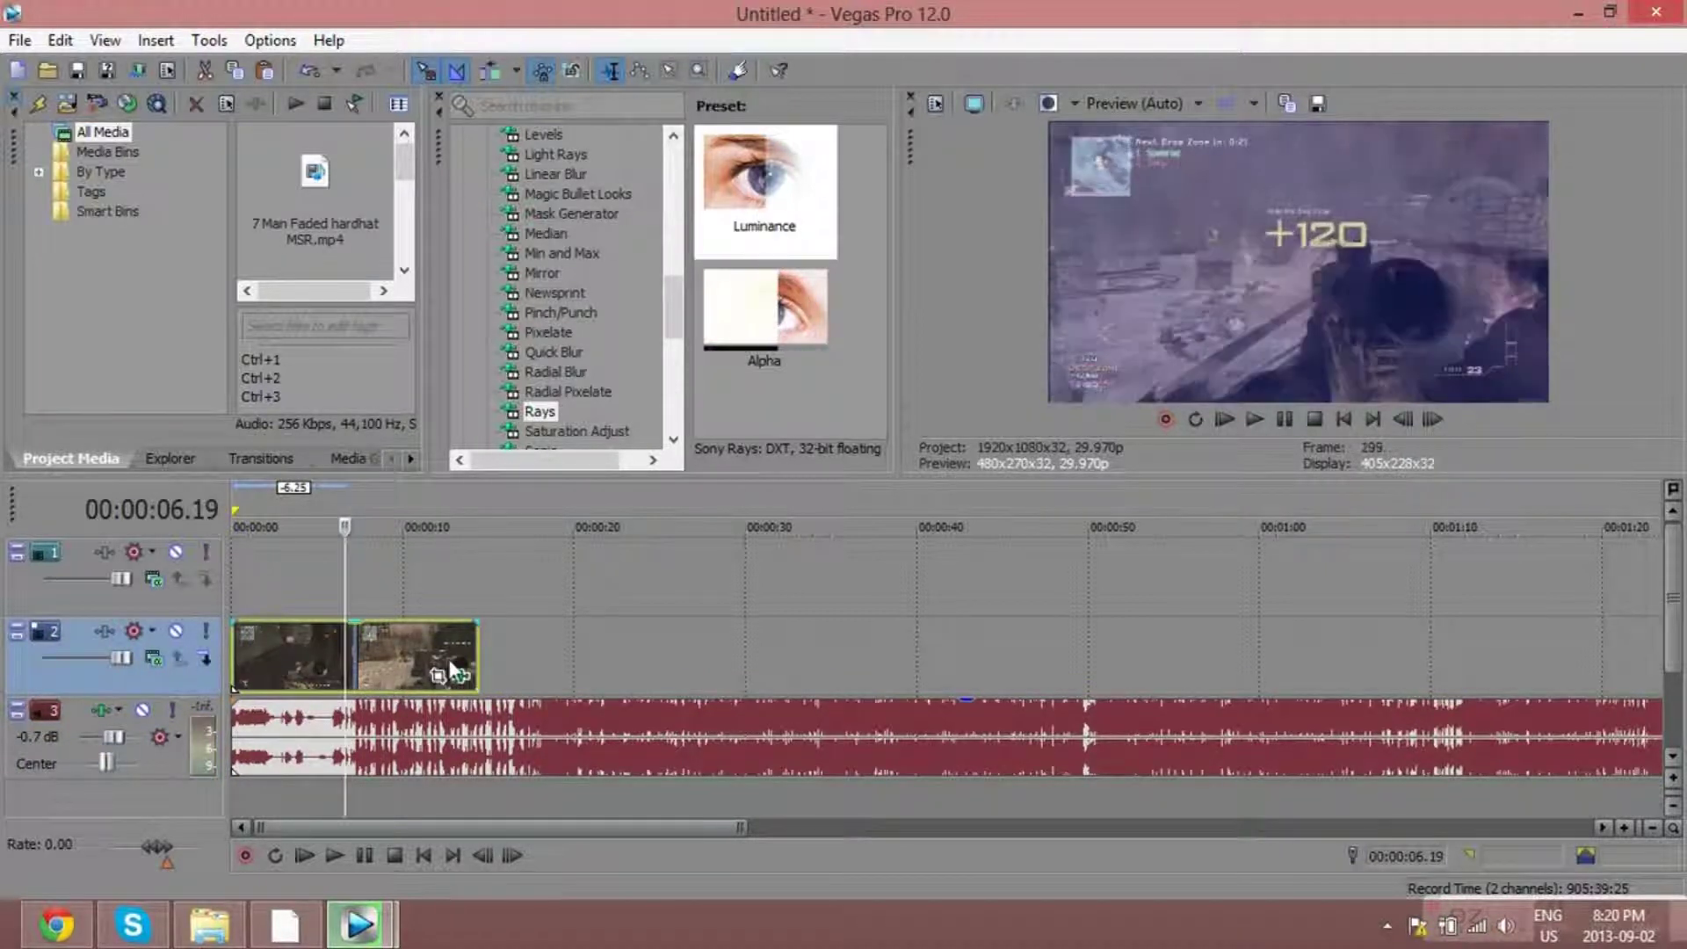
scroll(450, 659, up, 5)
scroll(436, 722, up, 2)
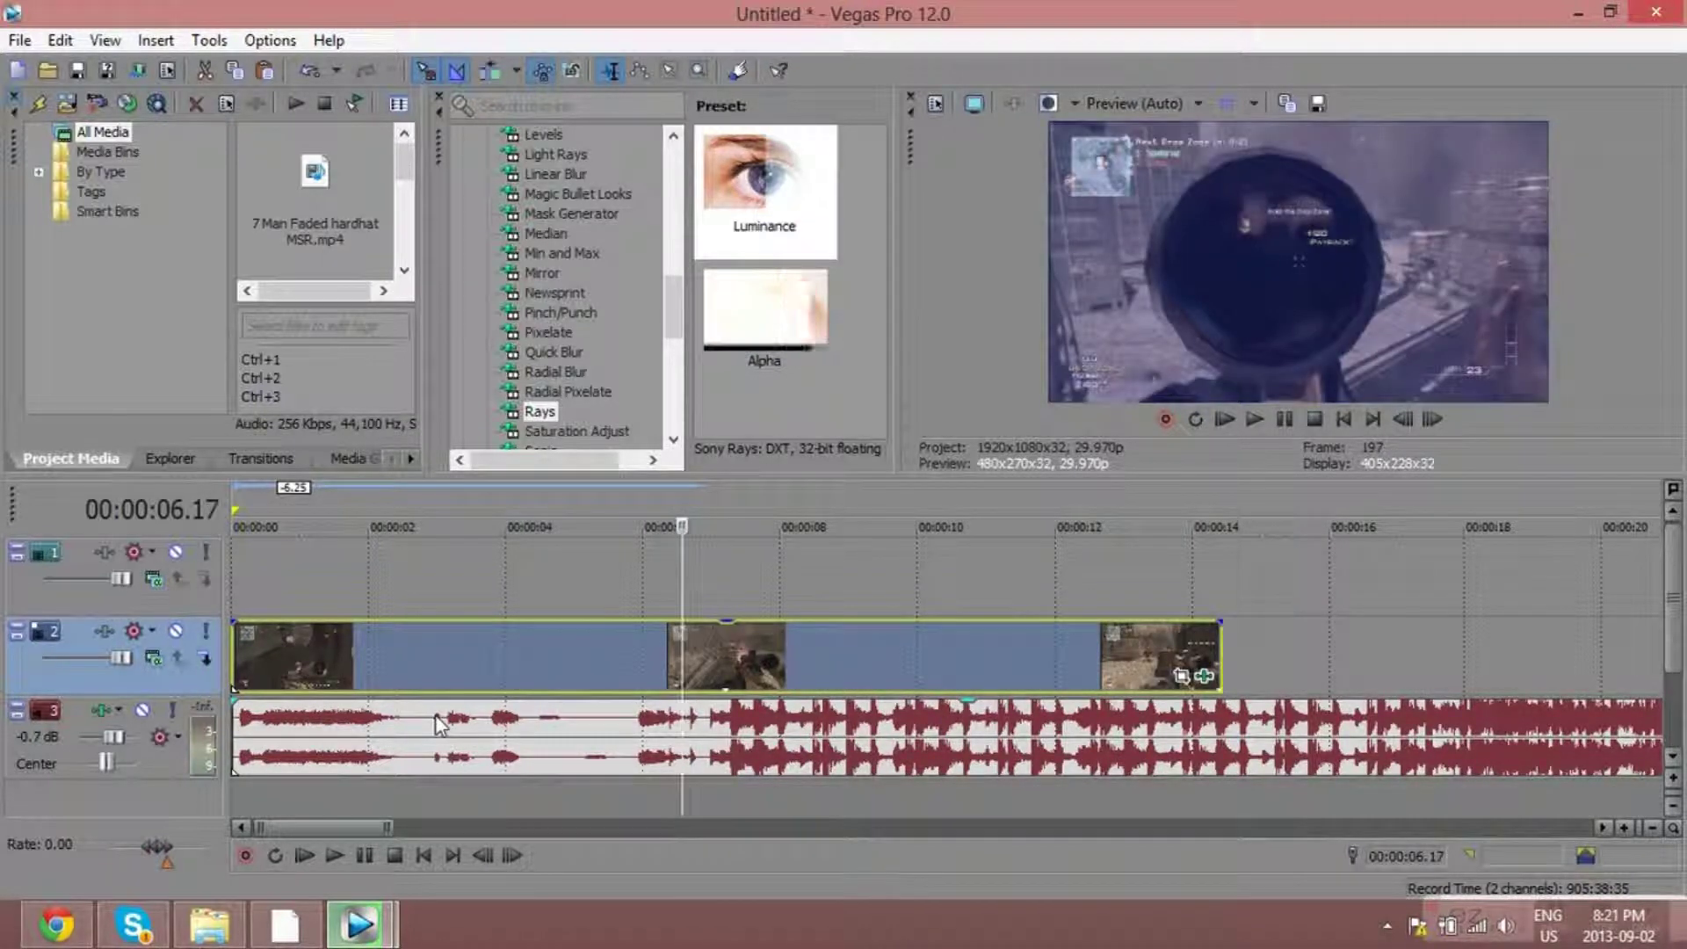
Split the gameplay clip at 00:00:06.17 and shift both parts later, the second starting at 00:00:08.
text(m)
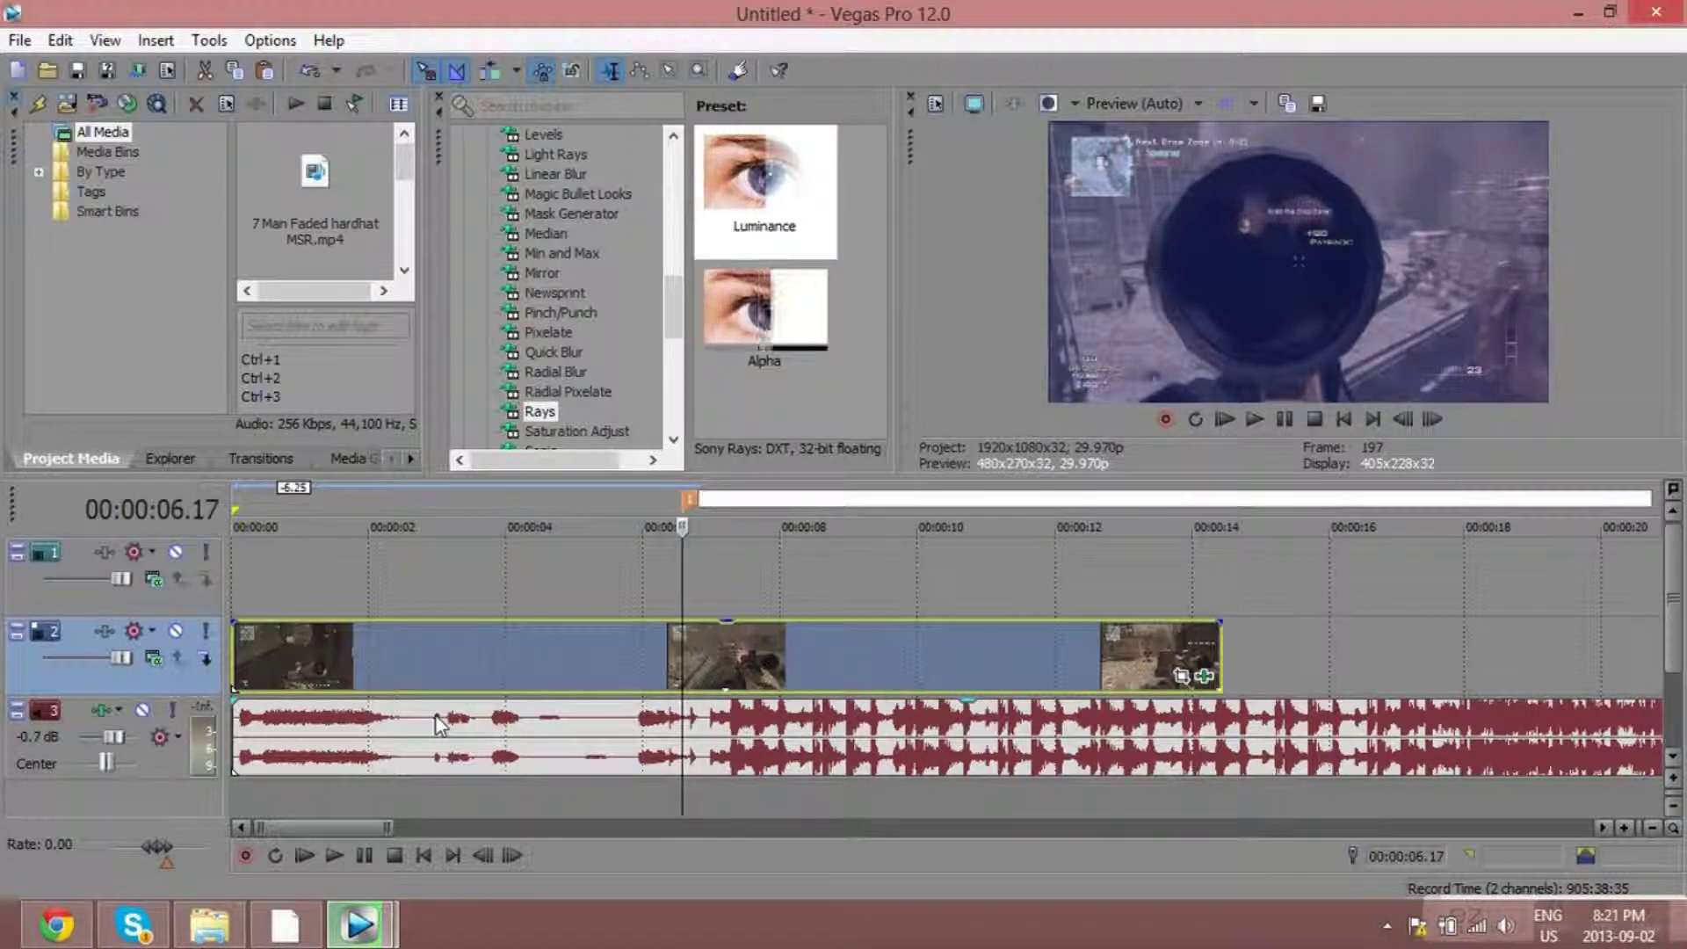
text(s)
key(Escape)
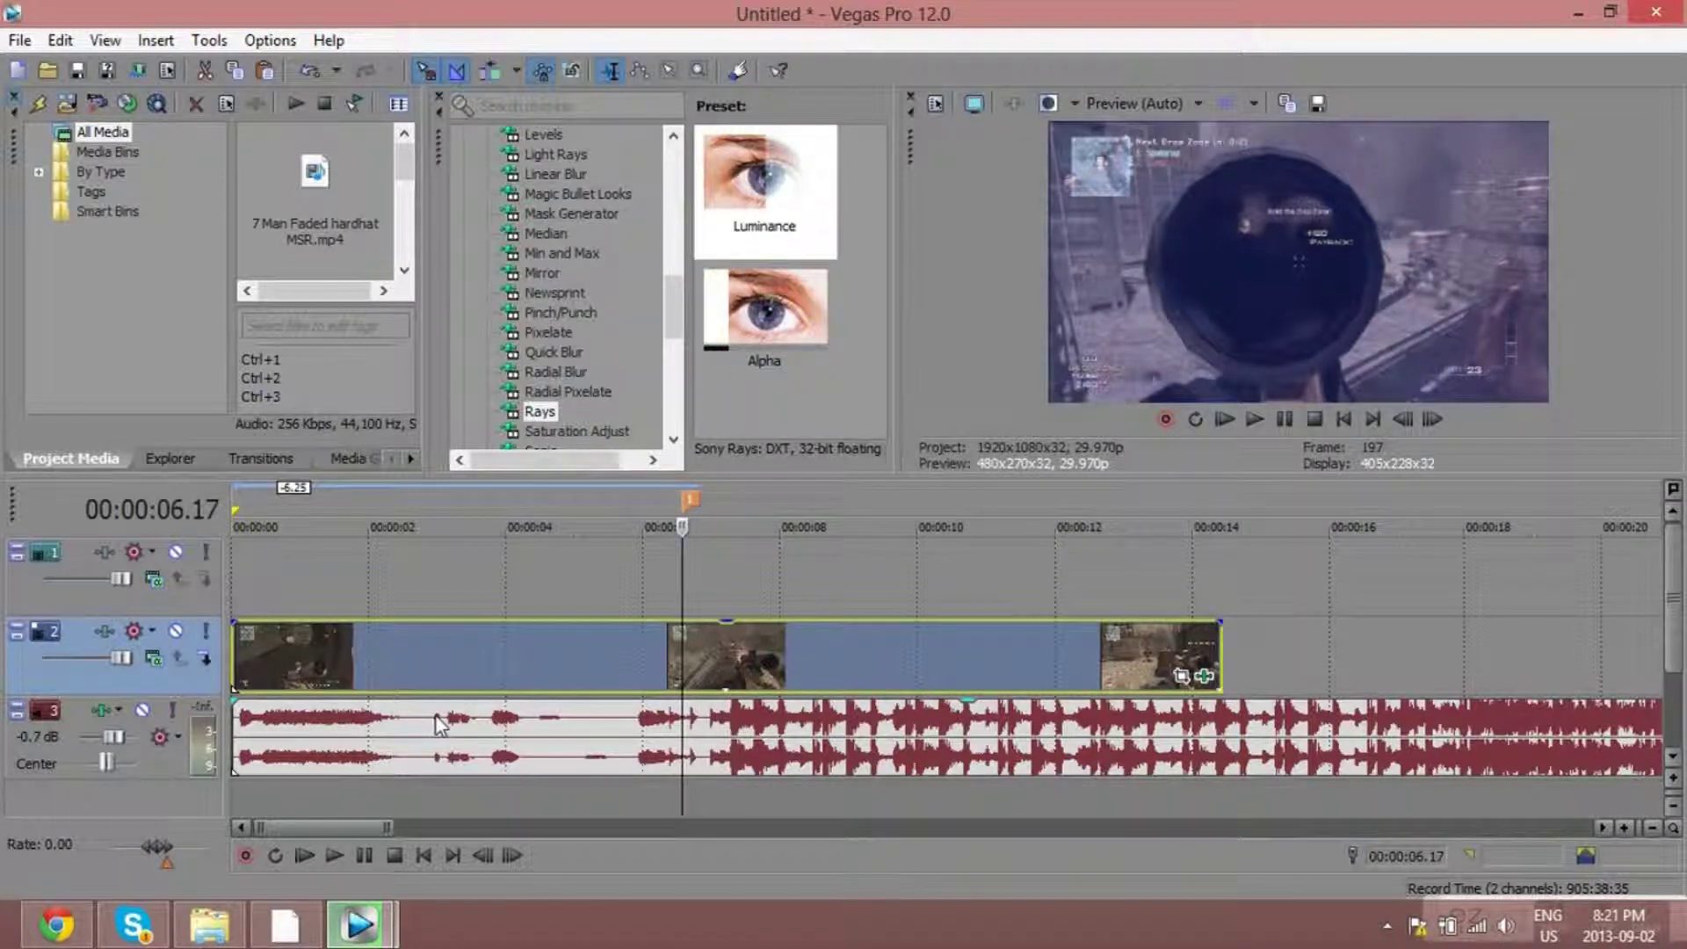
key(s)
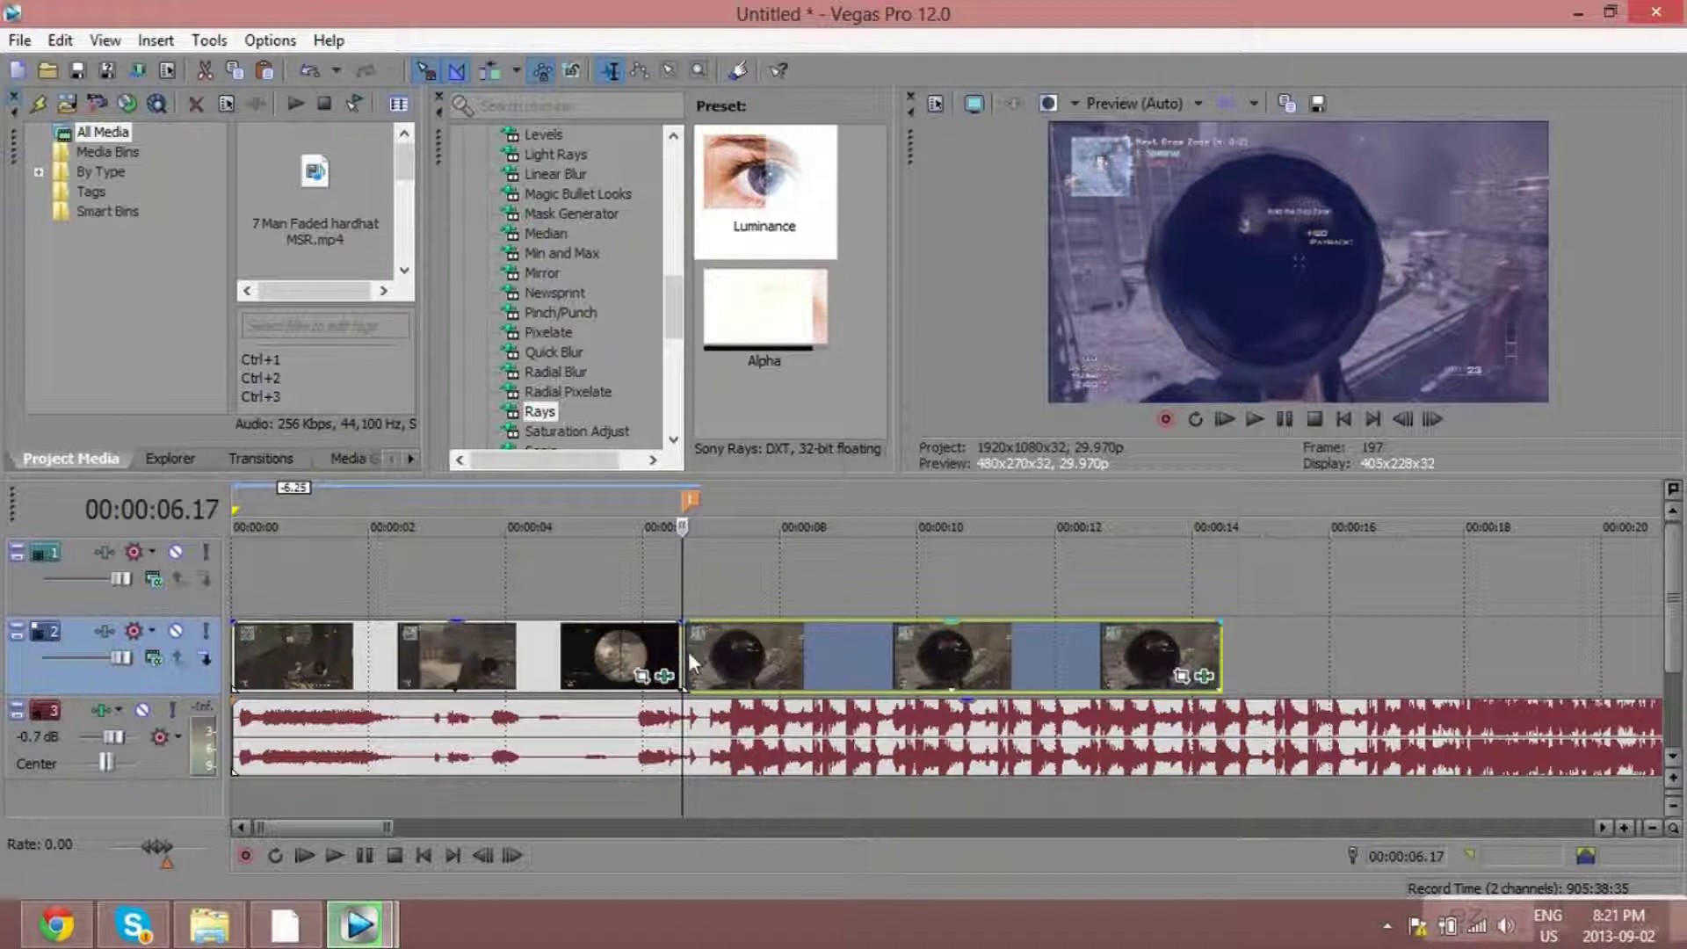
drag(728, 659, 825, 669)
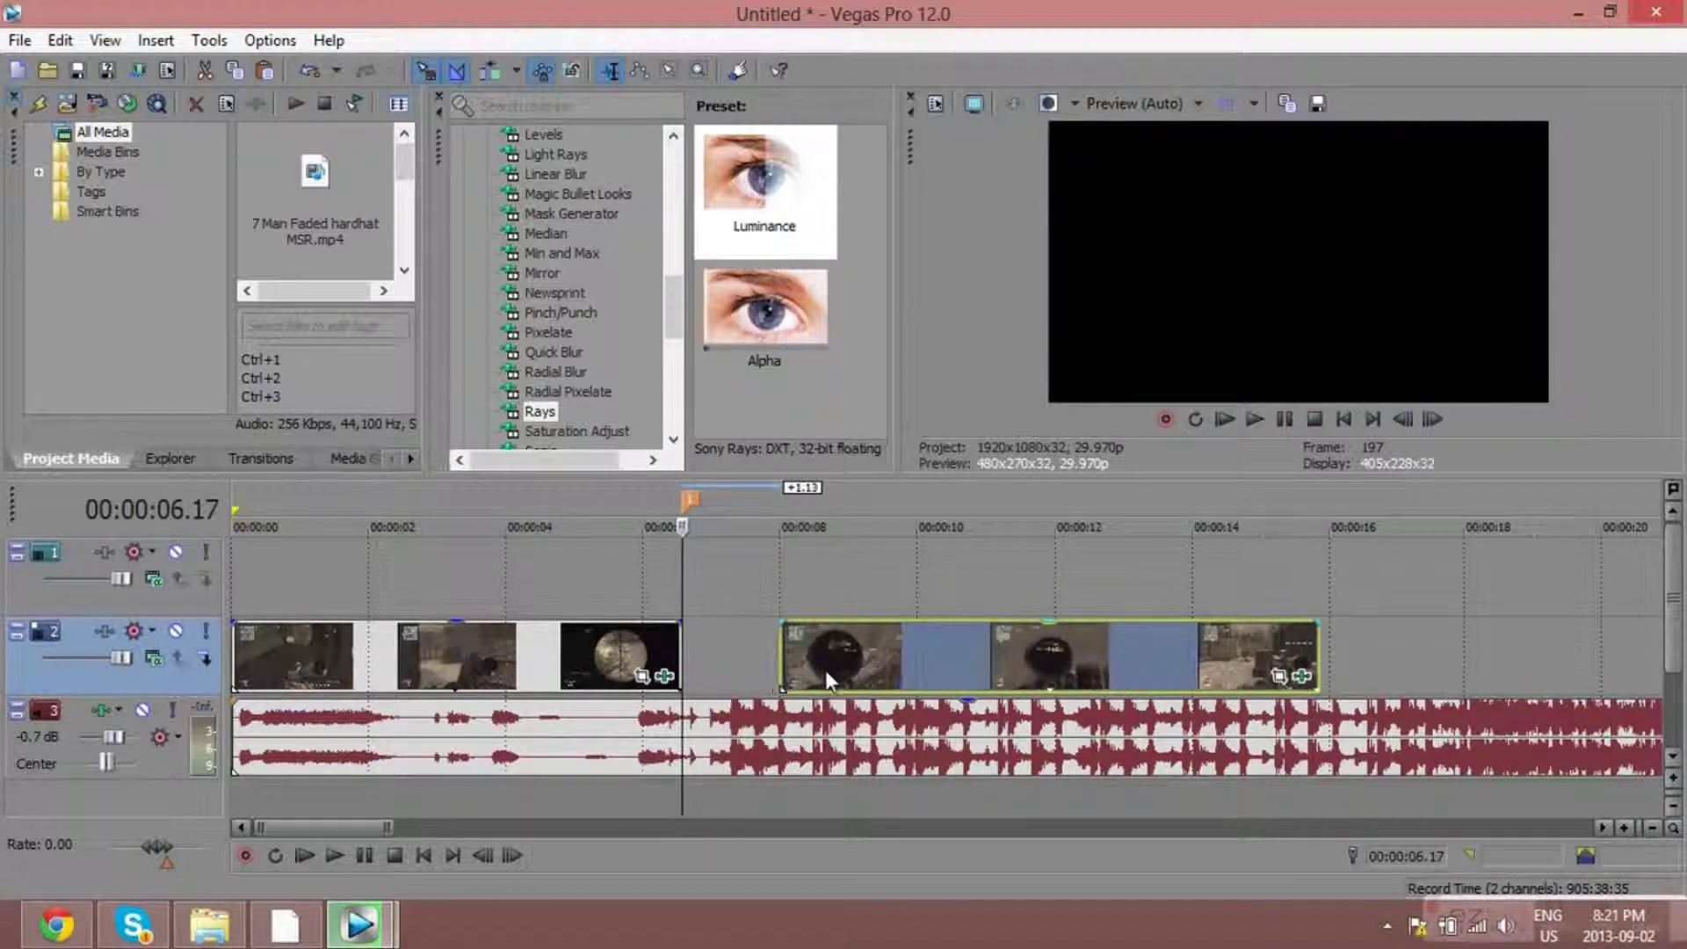
drag(634, 652, 783, 716)
Add beat marker 2 at 00:00:08.00, then undo the extra marker placed at 00:00:09.11.
click(782, 715)
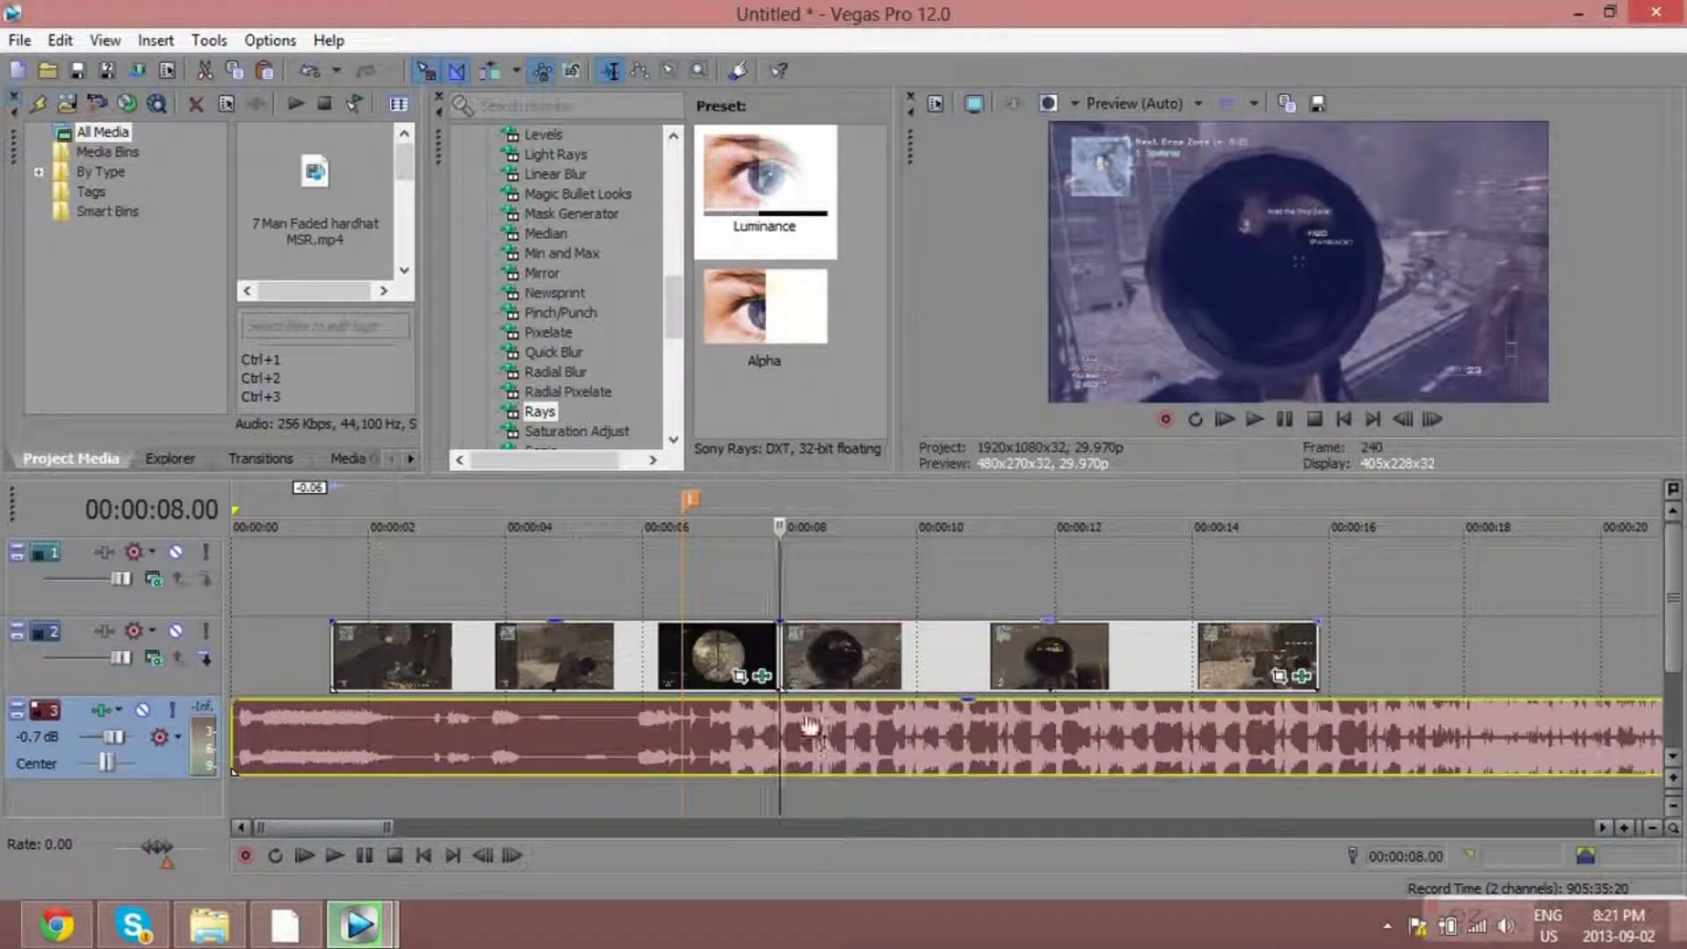
scroll(957, 741, up, 4)
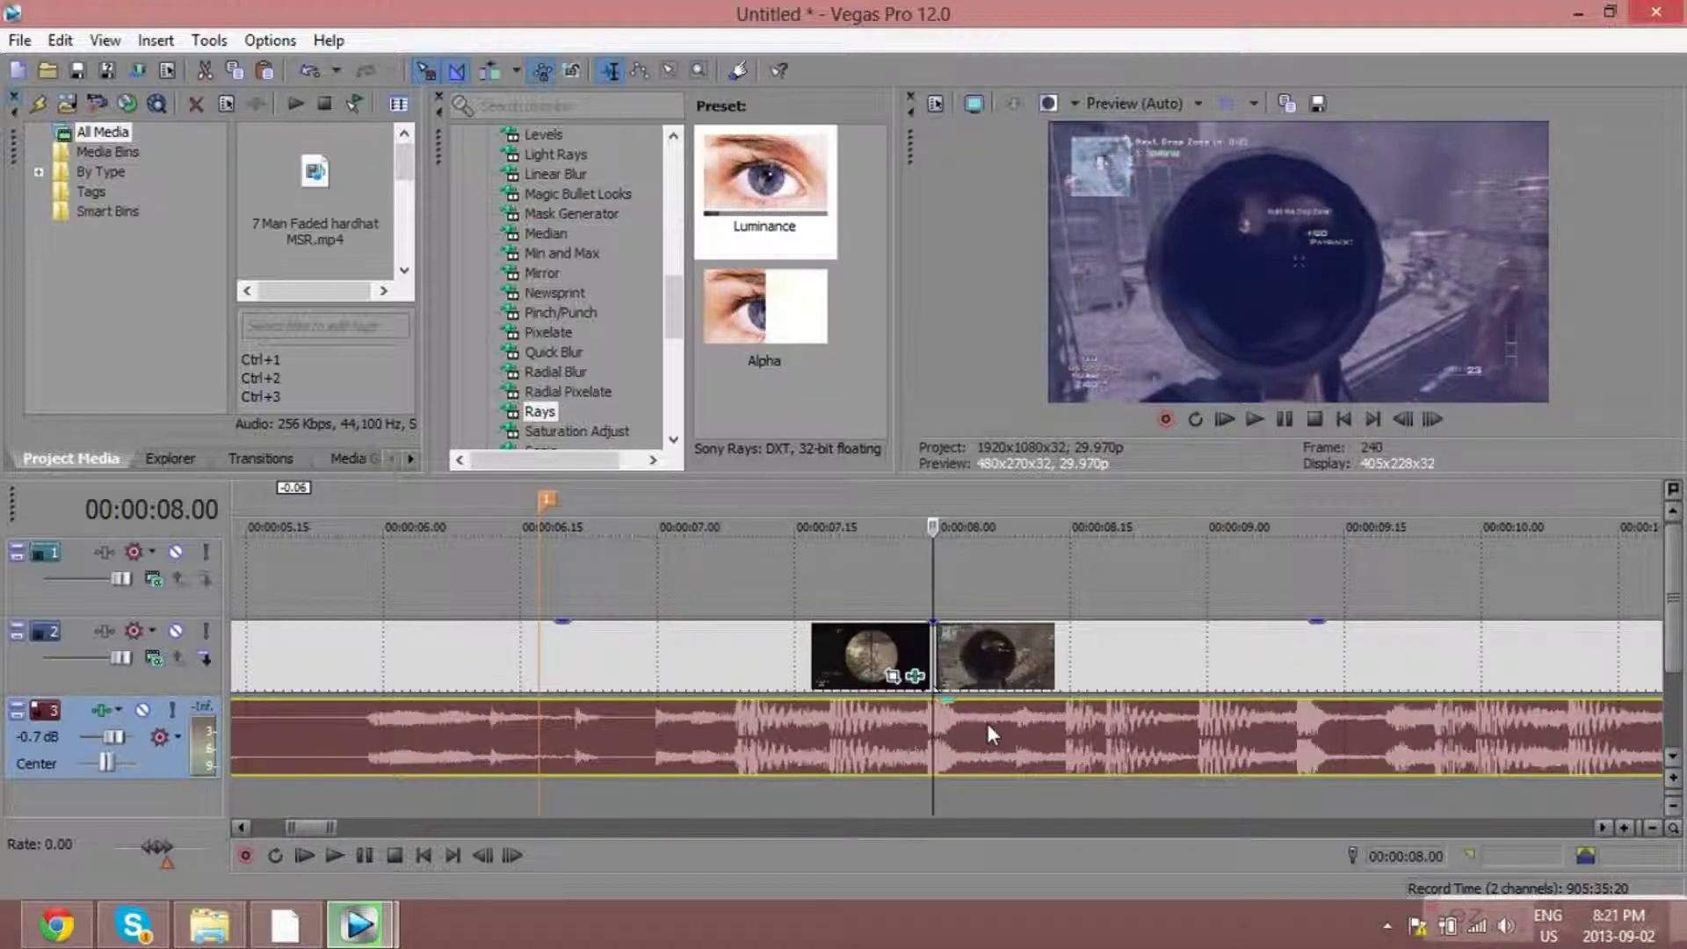
key(m)
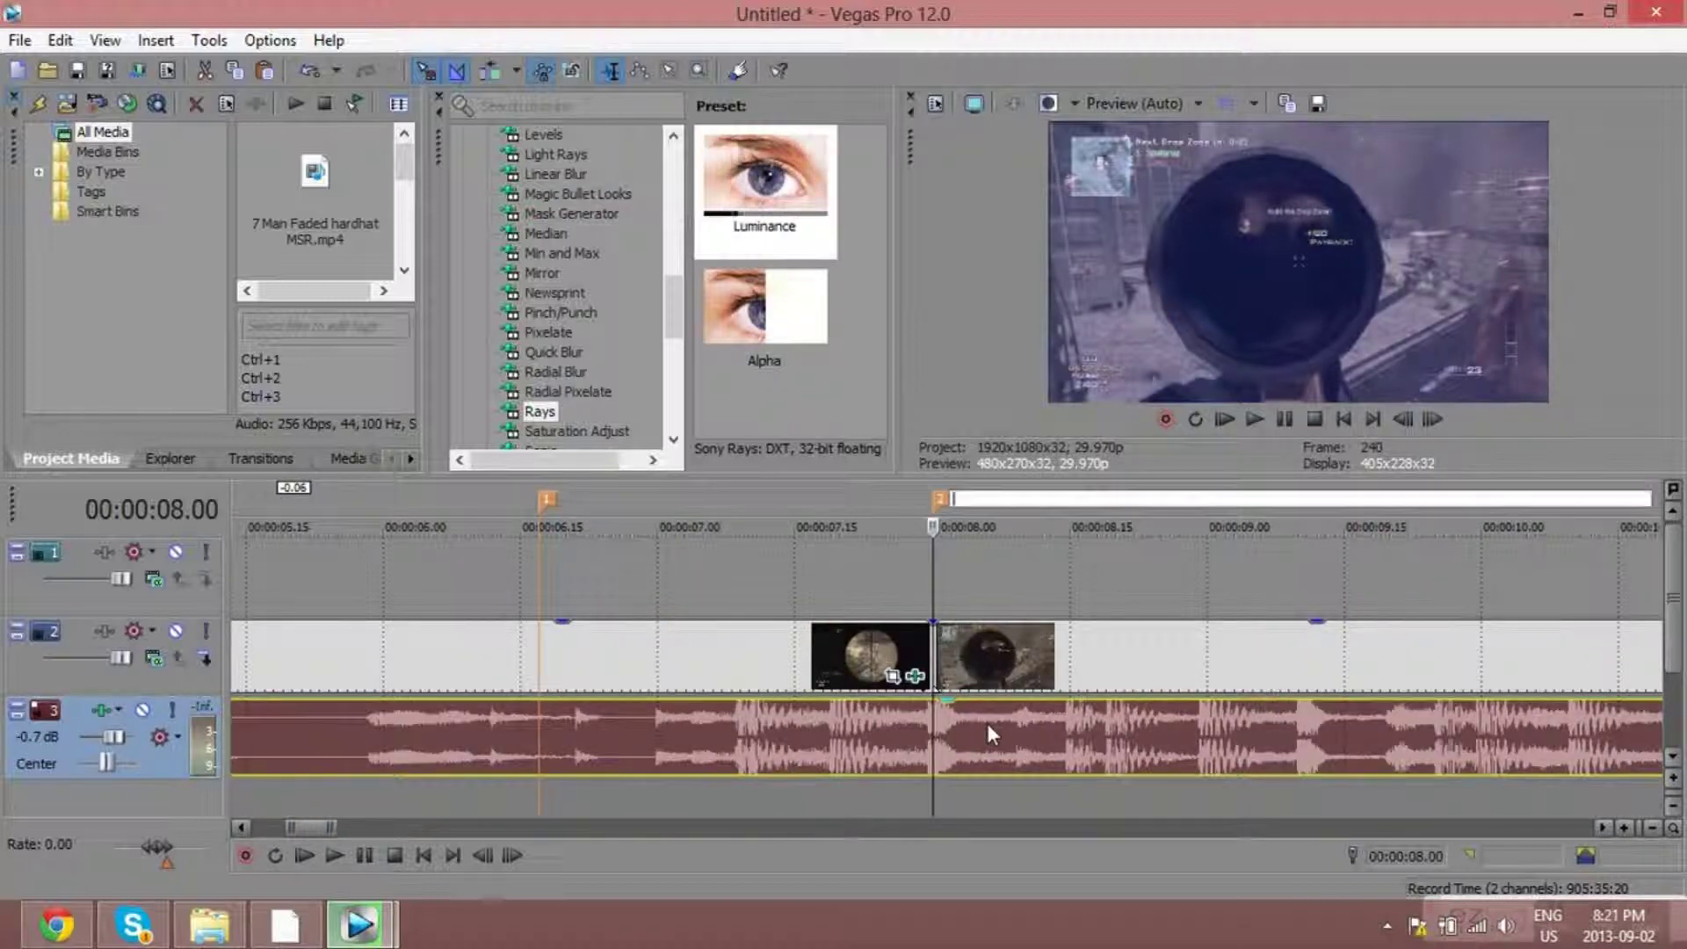
click(1307, 721)
key(m)
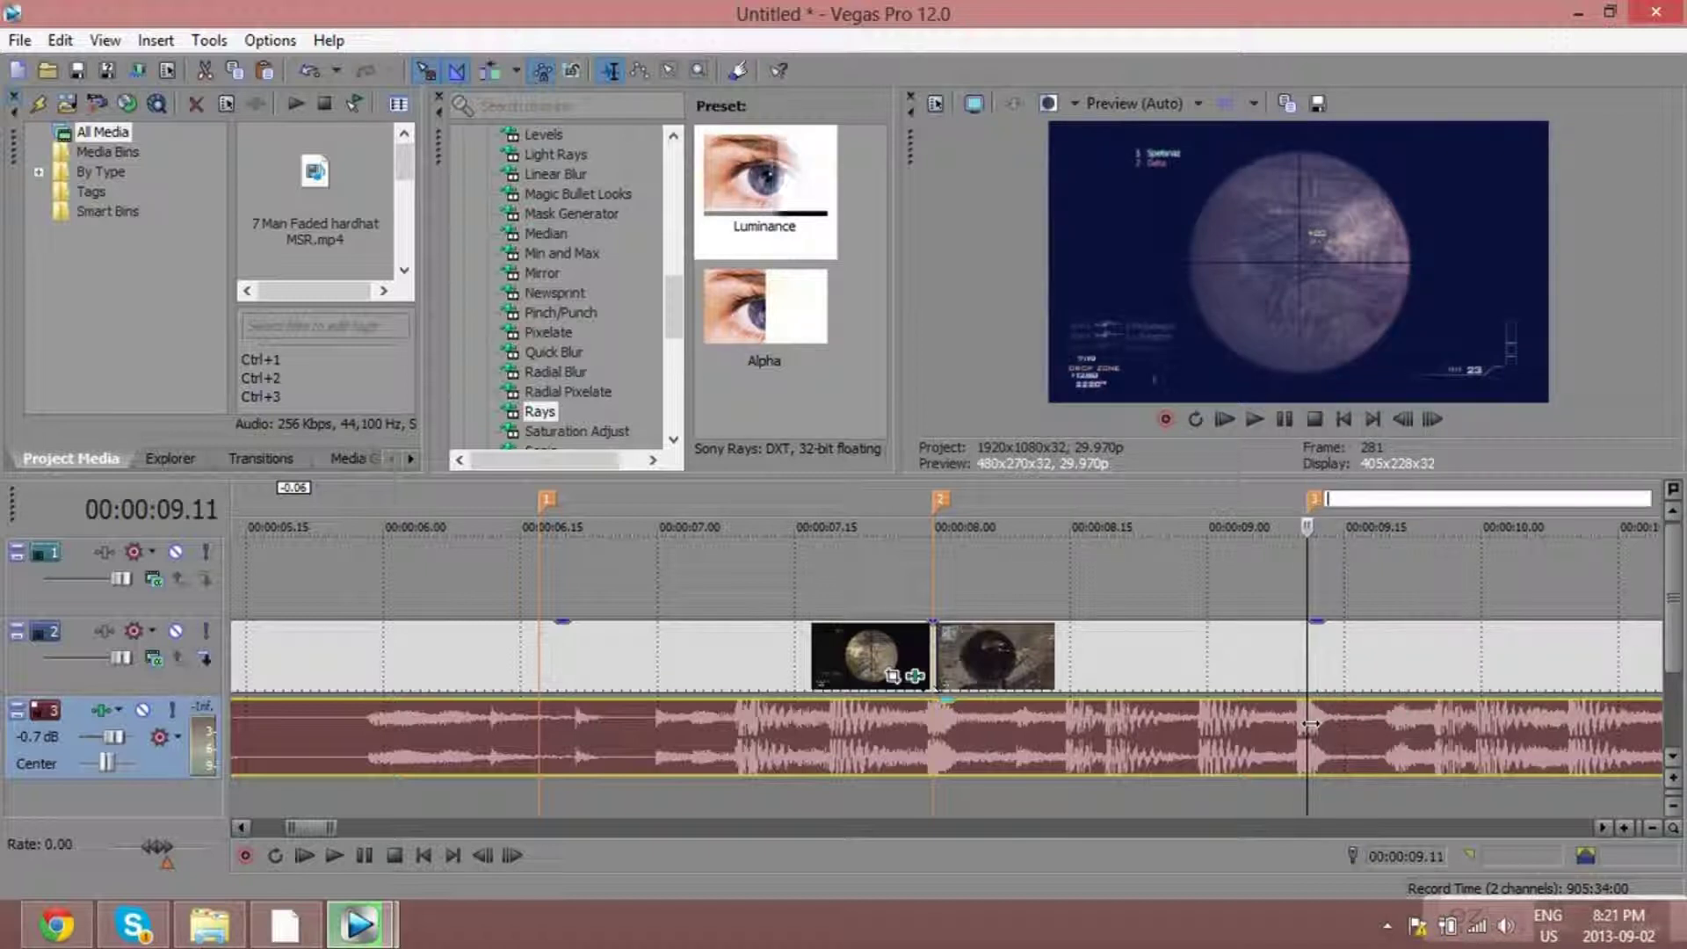
click(309, 68)
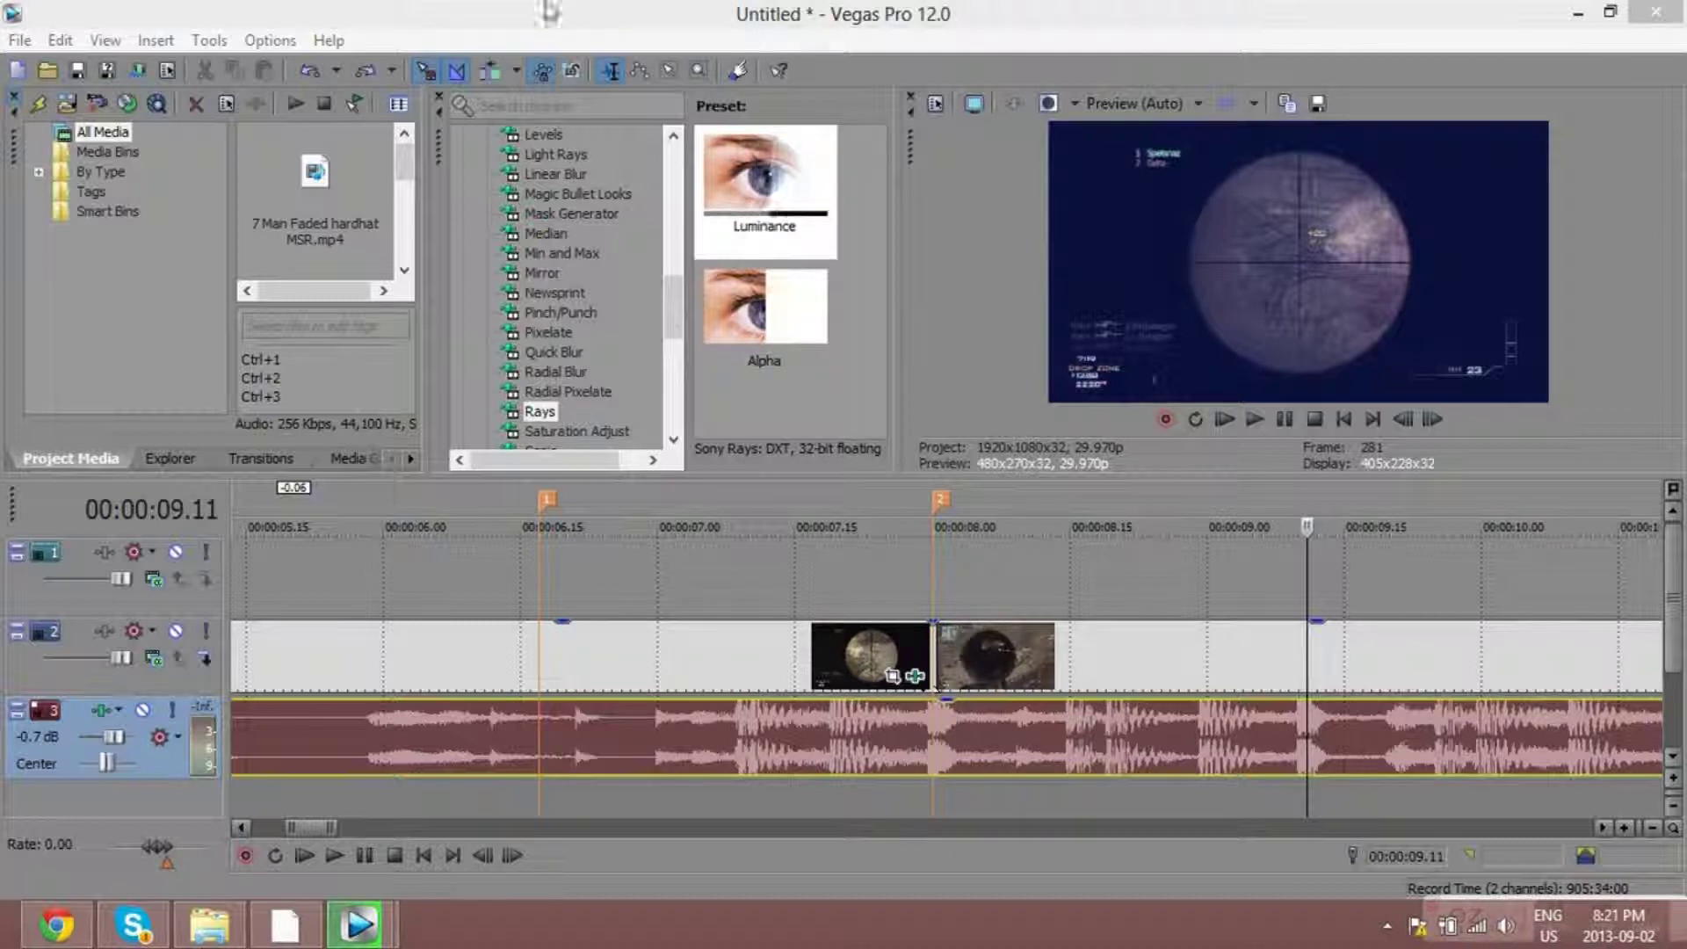
Undo marker 2 and the clip split and move edits, back to a single gameplay event.
click(303, 77)
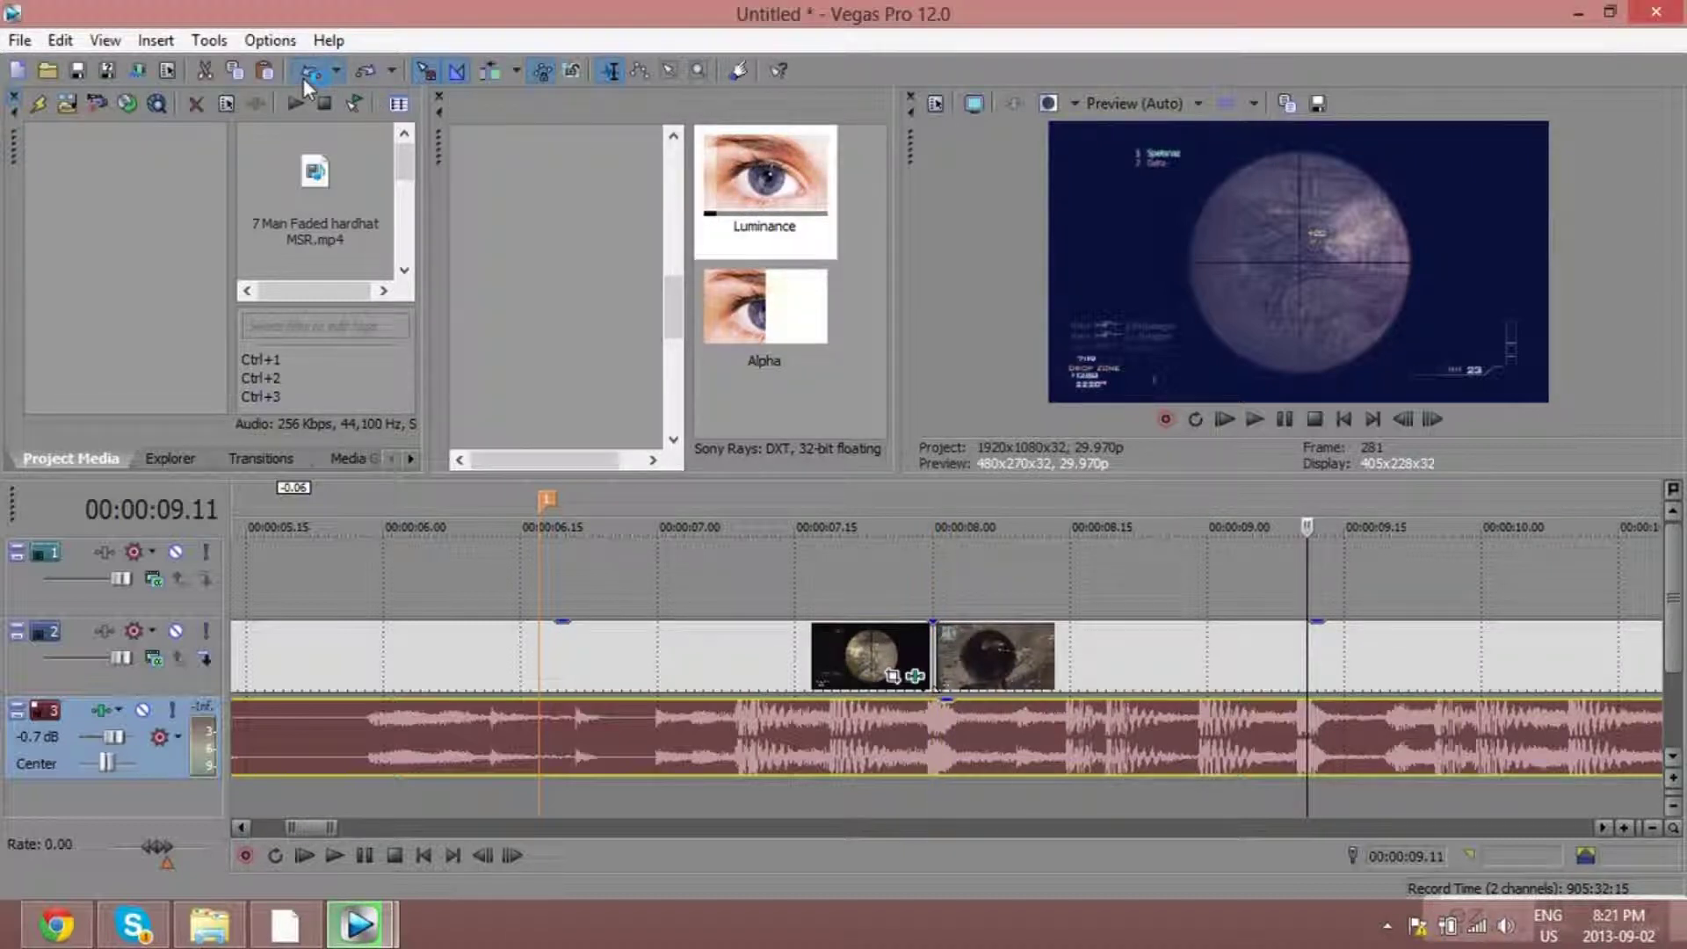
click(303, 77)
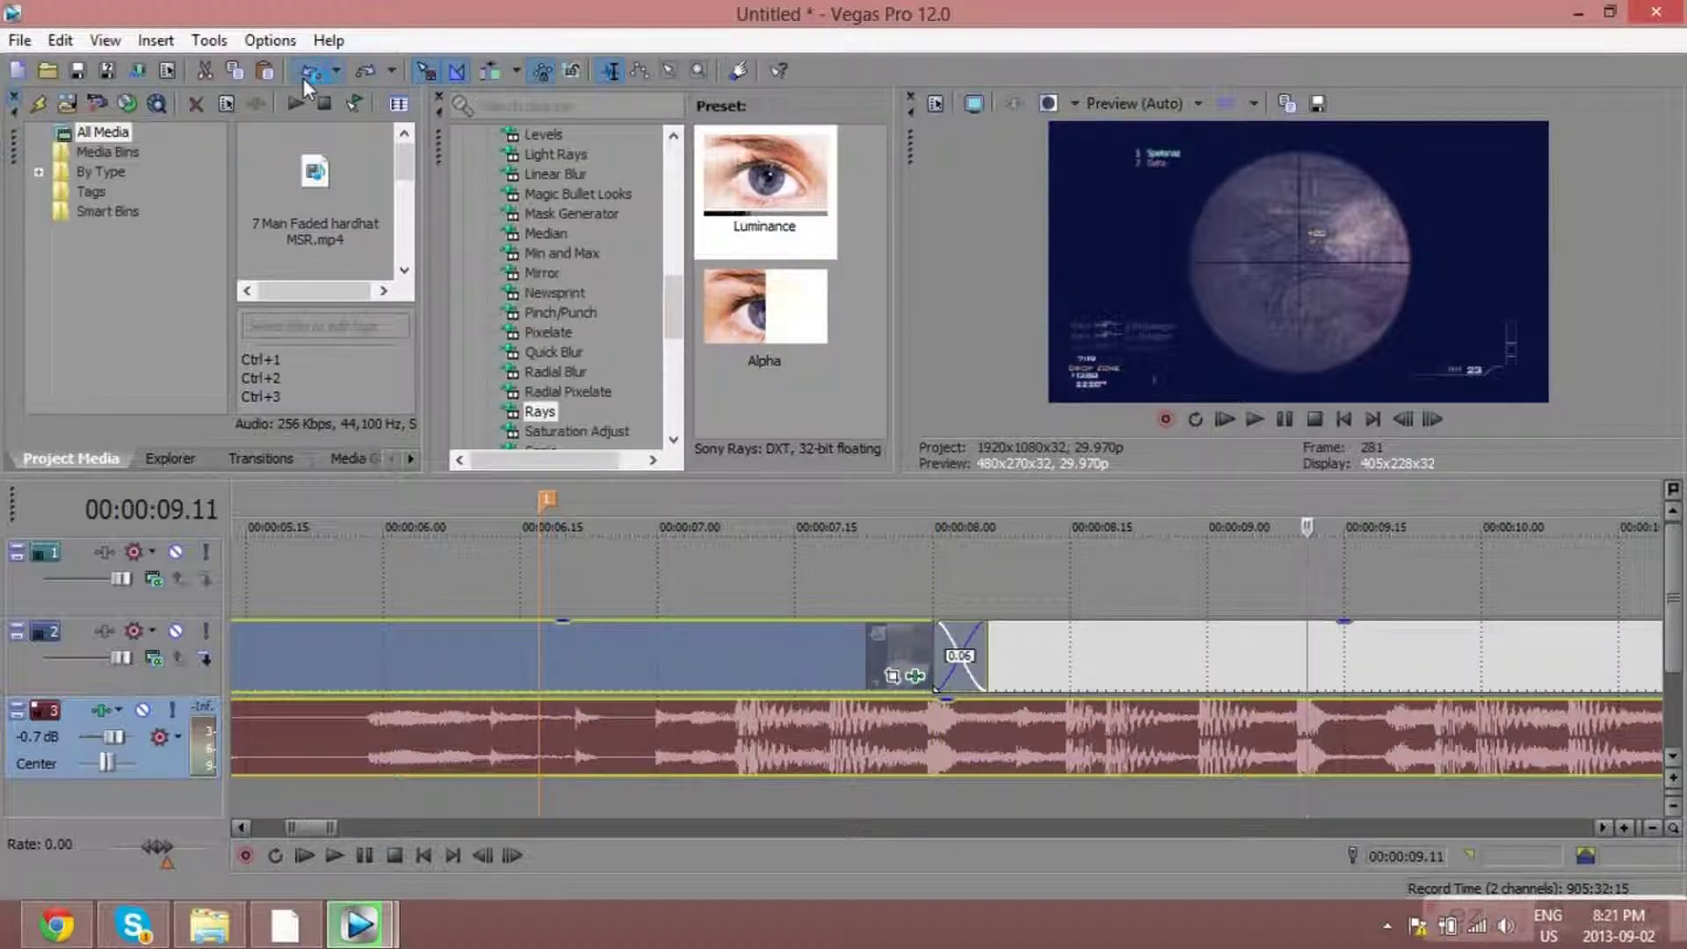
click(303, 77)
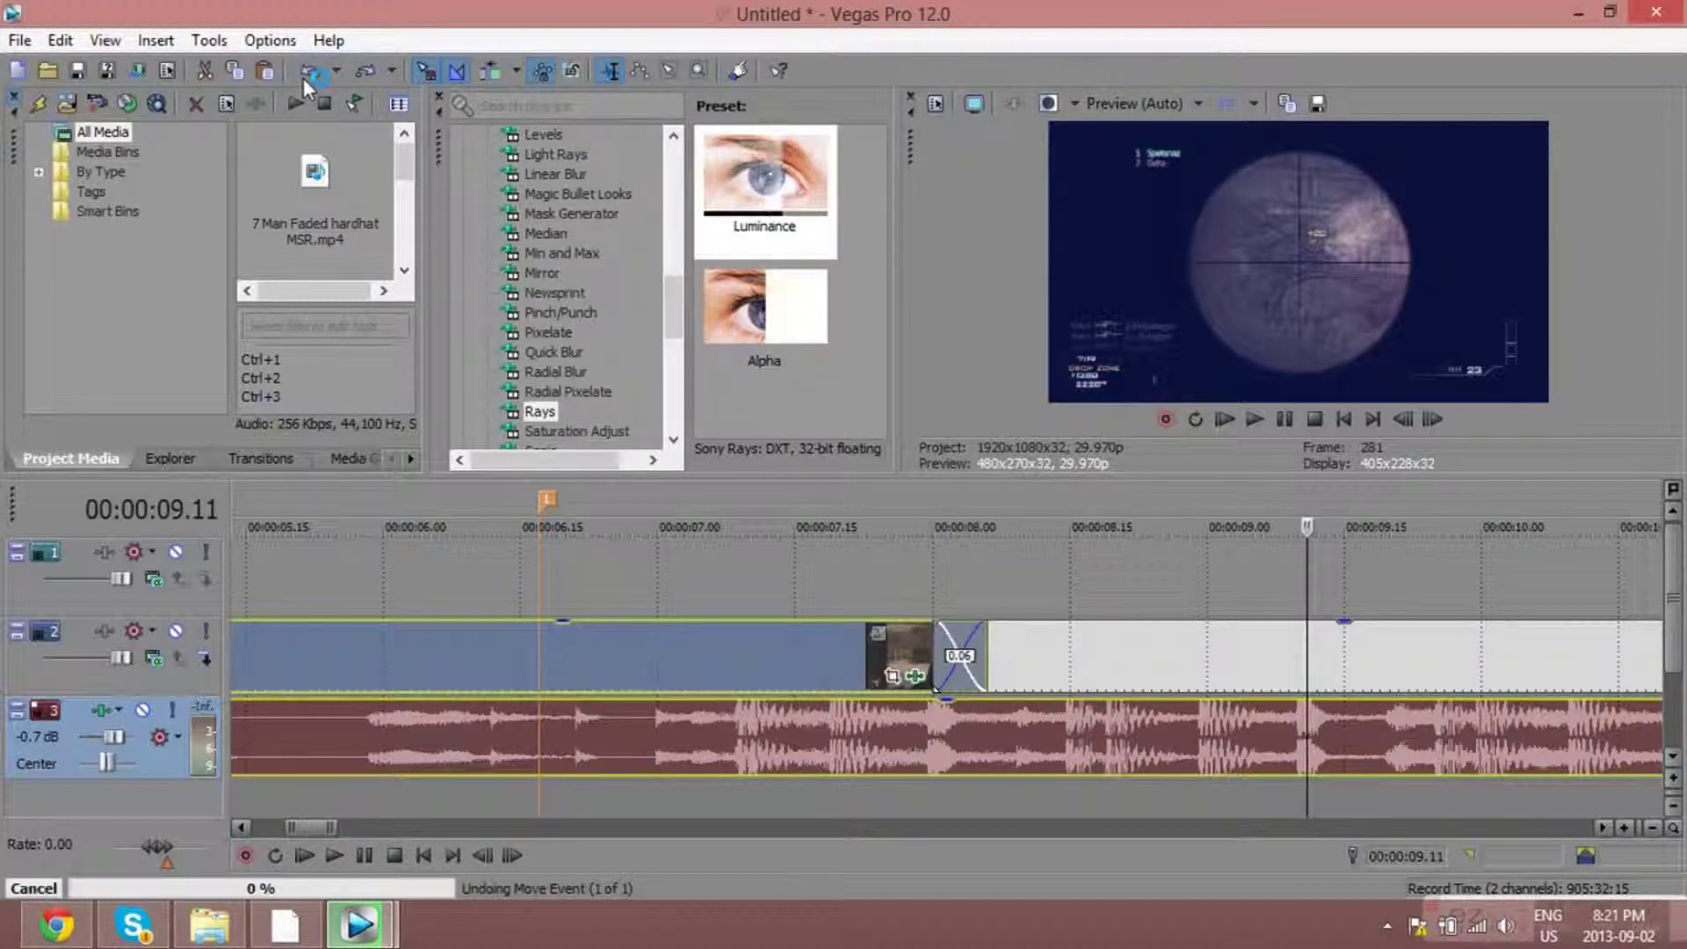
click(303, 77)
click(303, 77)
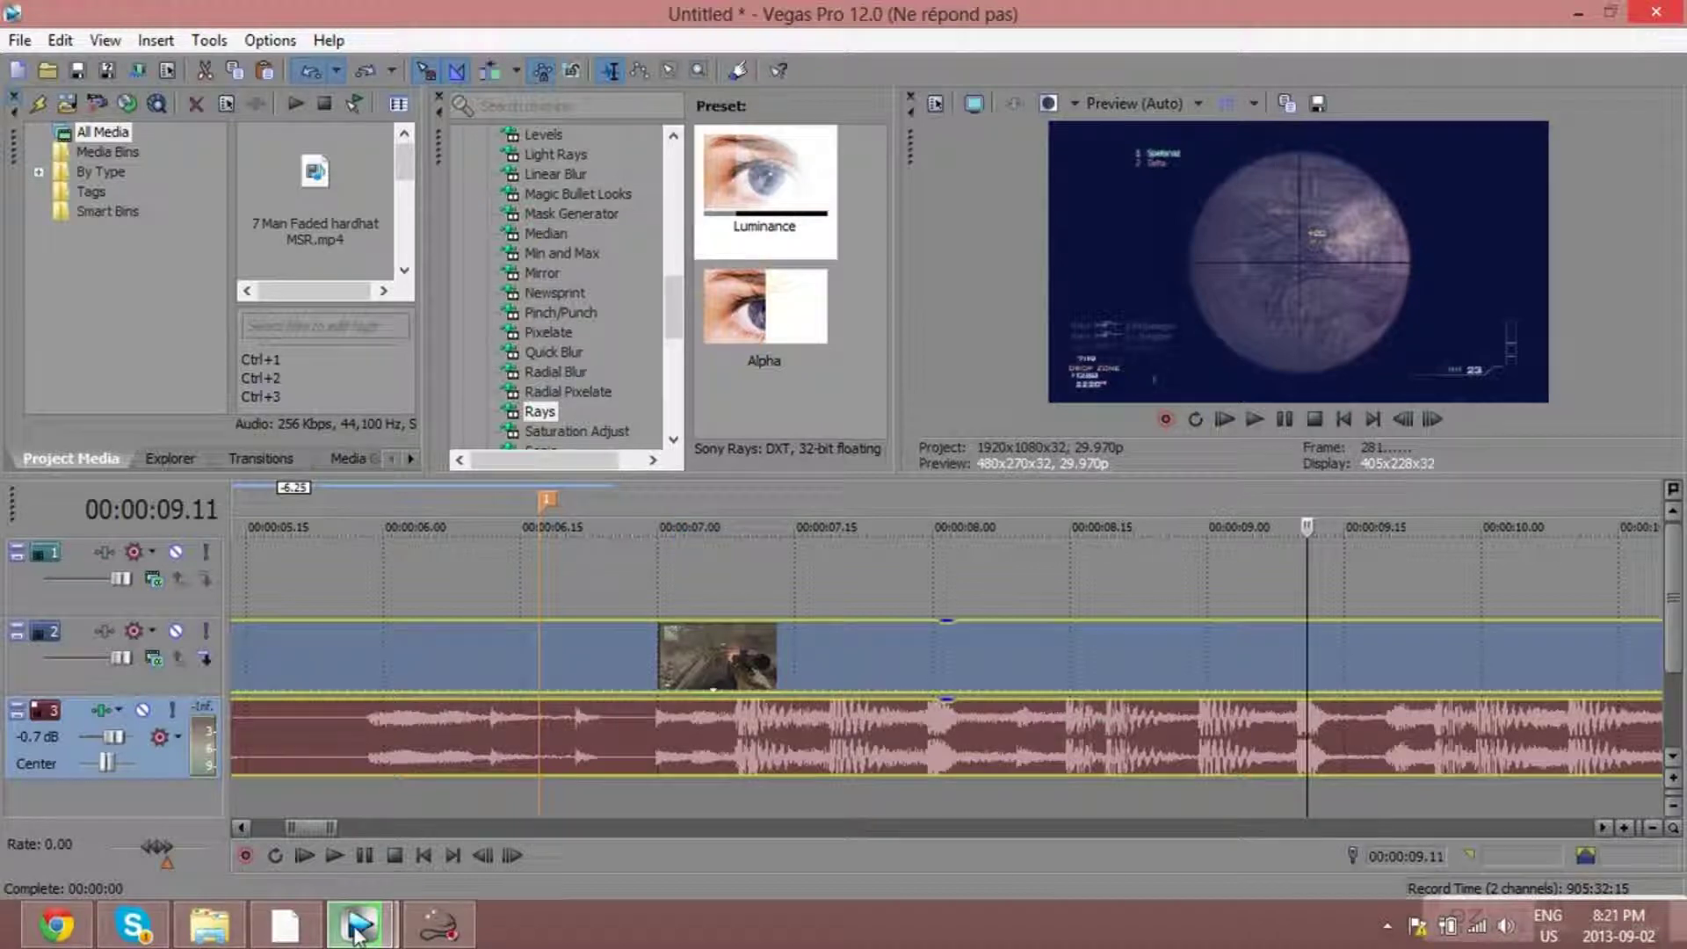
Check the Untitled.wmv render at 84%, restore and re-maximize its window, then return to the frozen project.
mouse_move(359, 924)
click(429, 703)
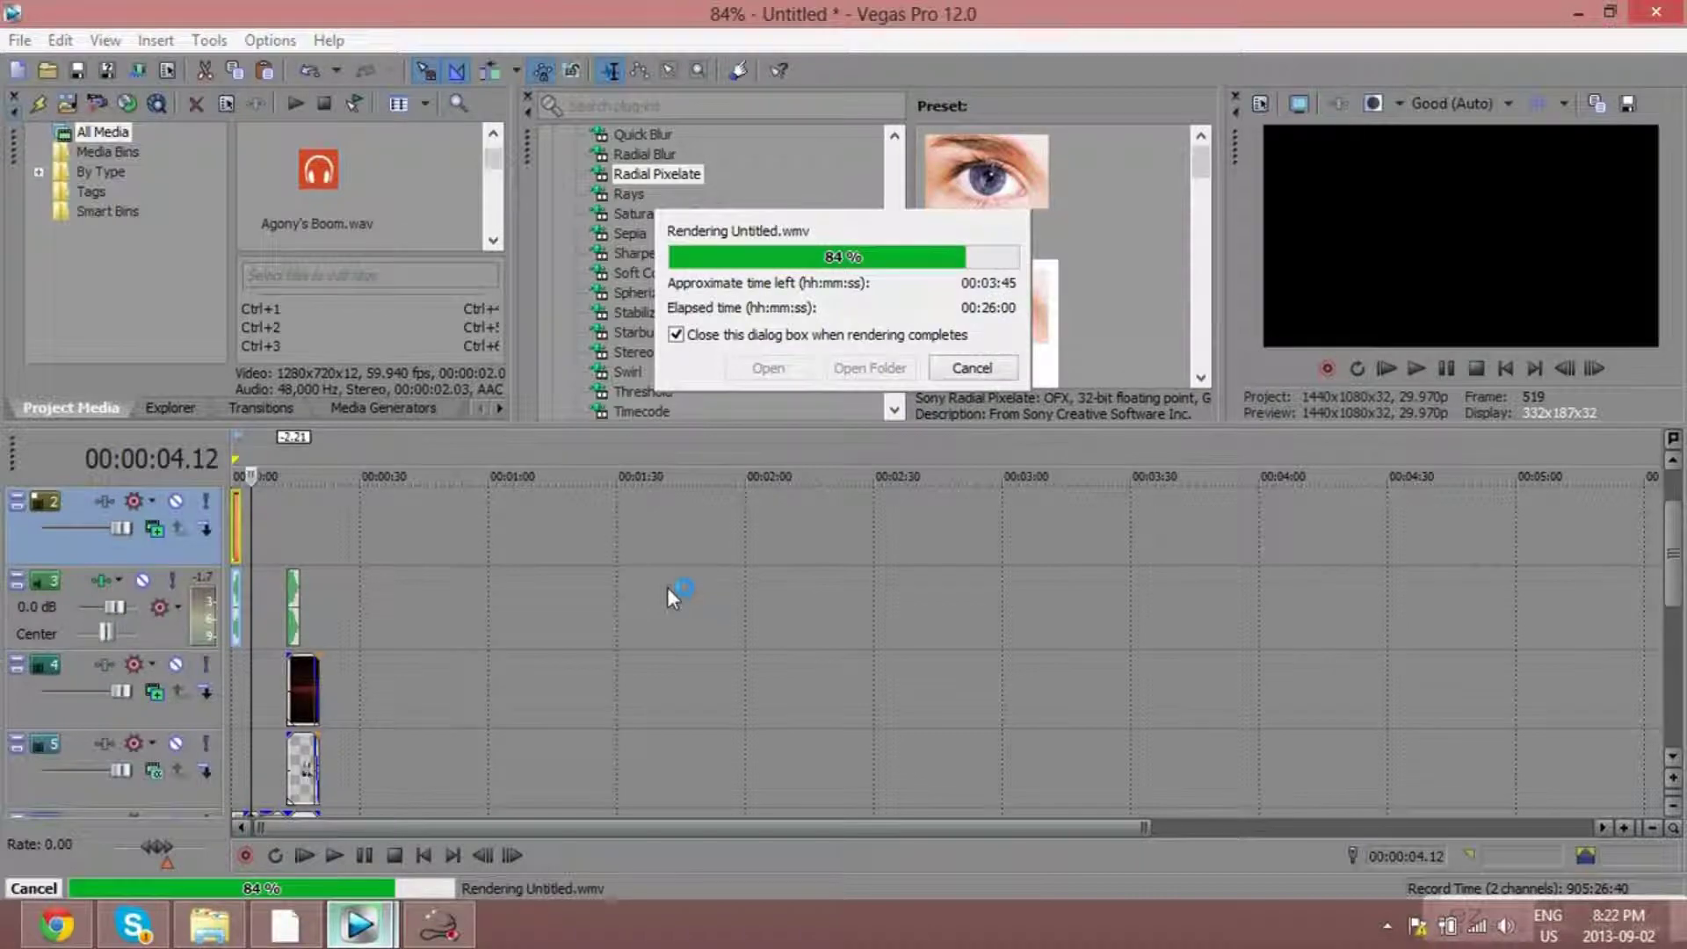
drag(839, 13, 834, 218)
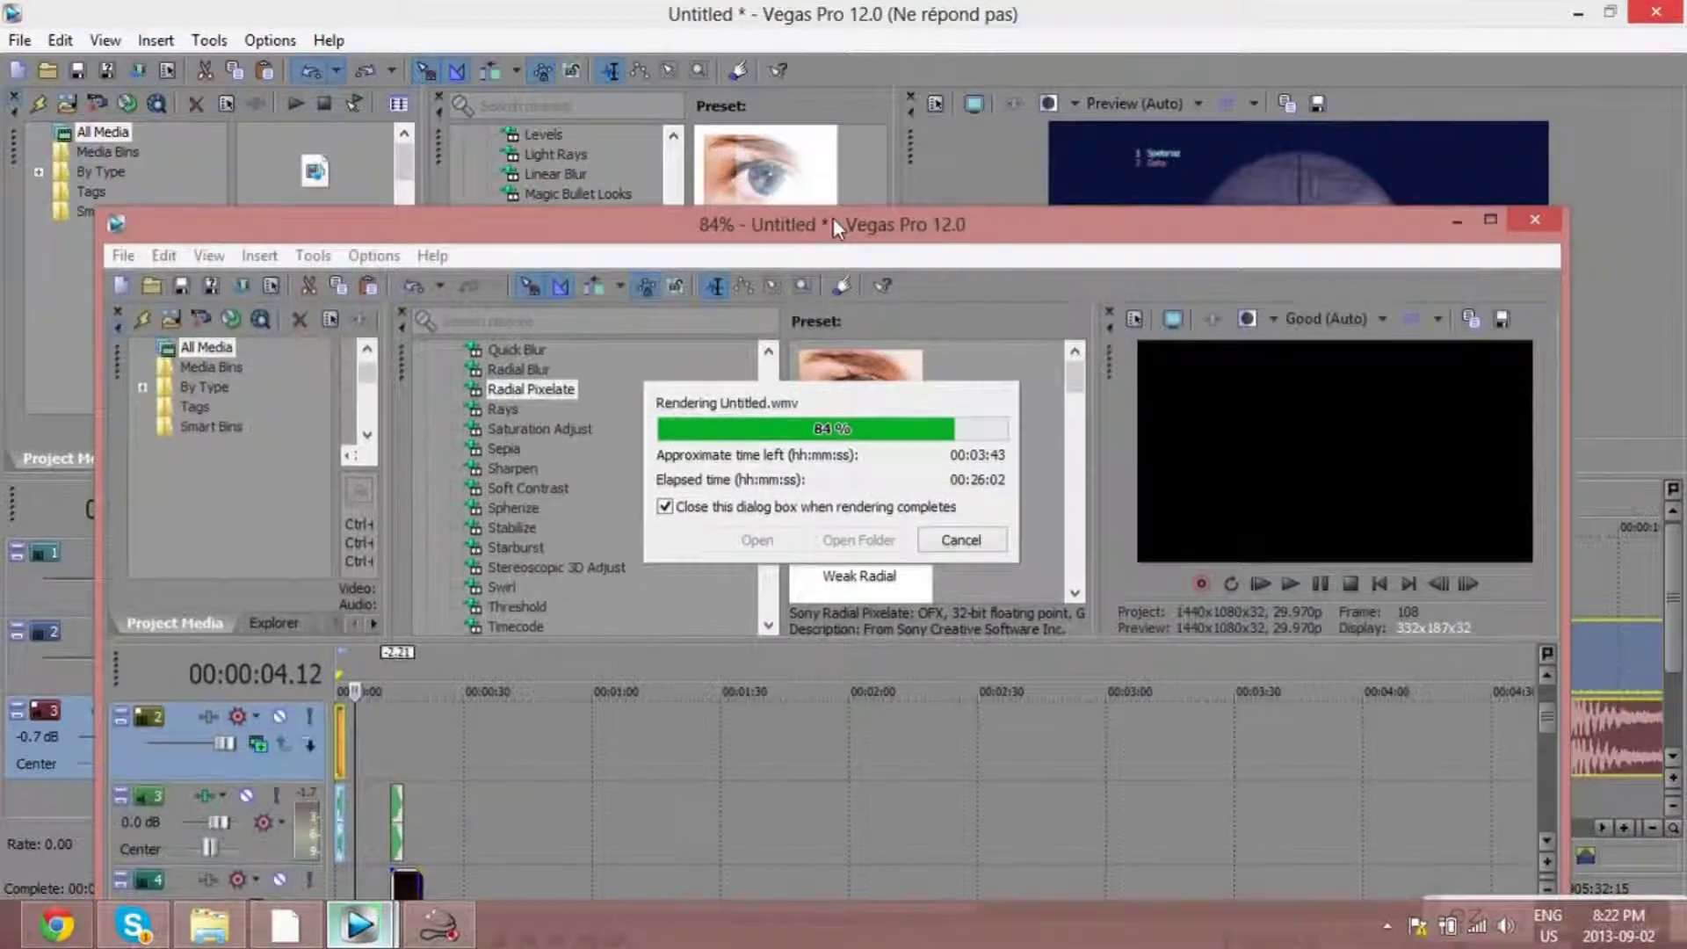
double_click(833, 218)
mouse_move(404, 932)
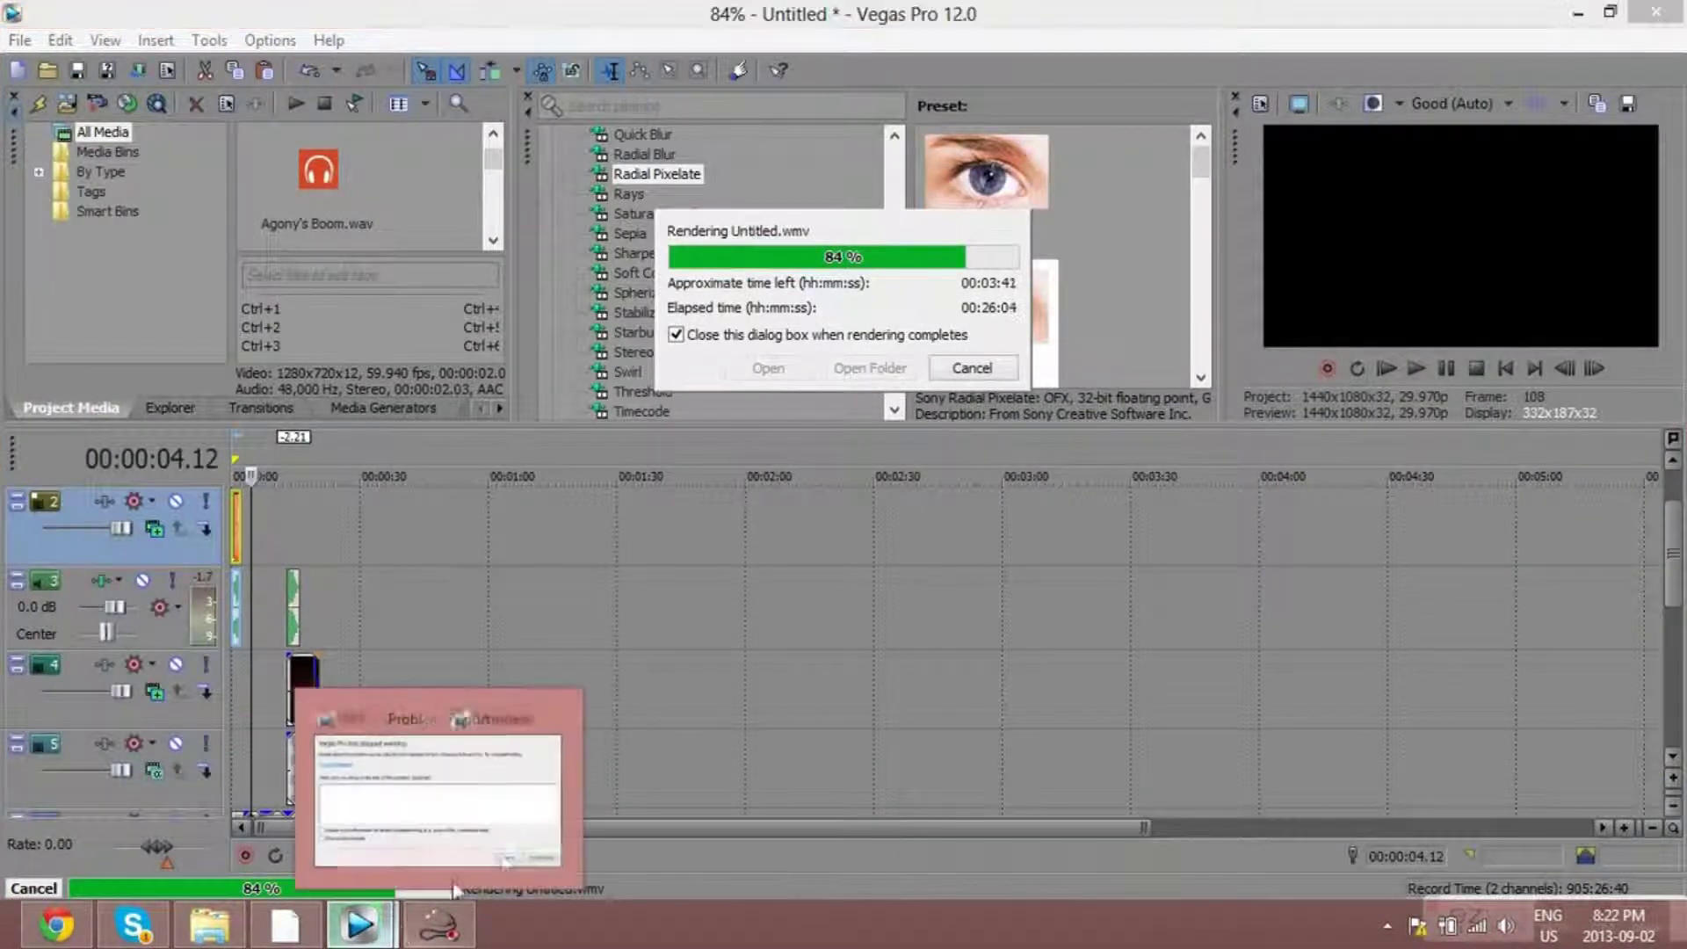
click(492, 773)
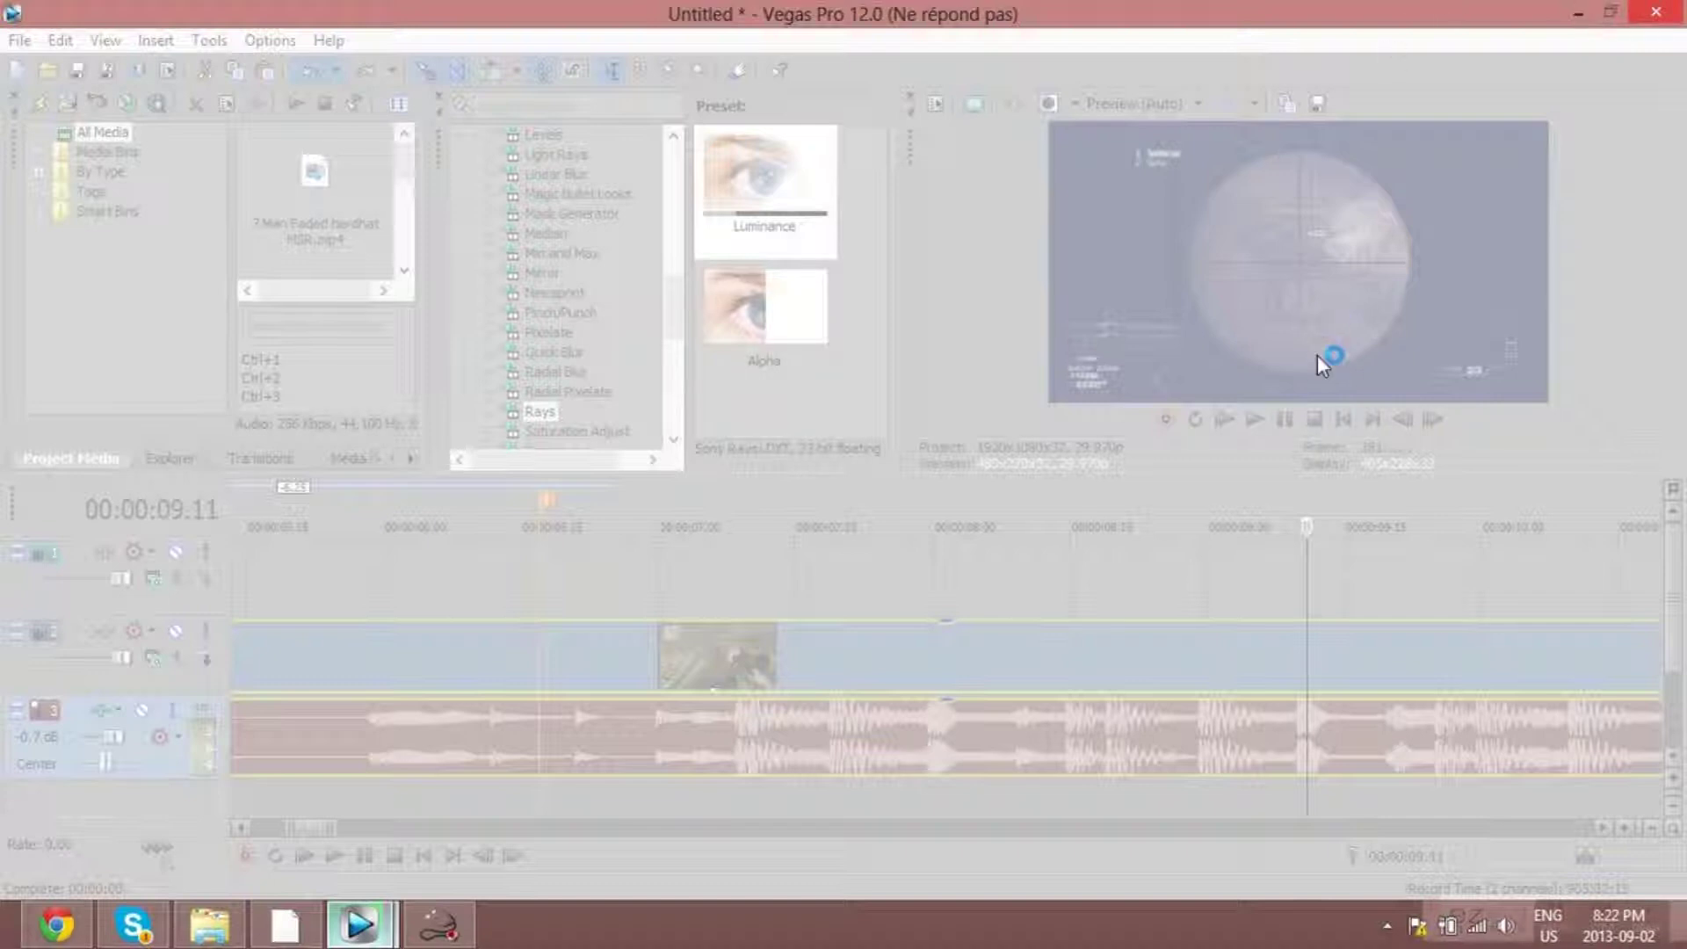
Close the hung editing window via the not-responding prompt, check Skype chats, then minimize Skype.
click(632, 233)
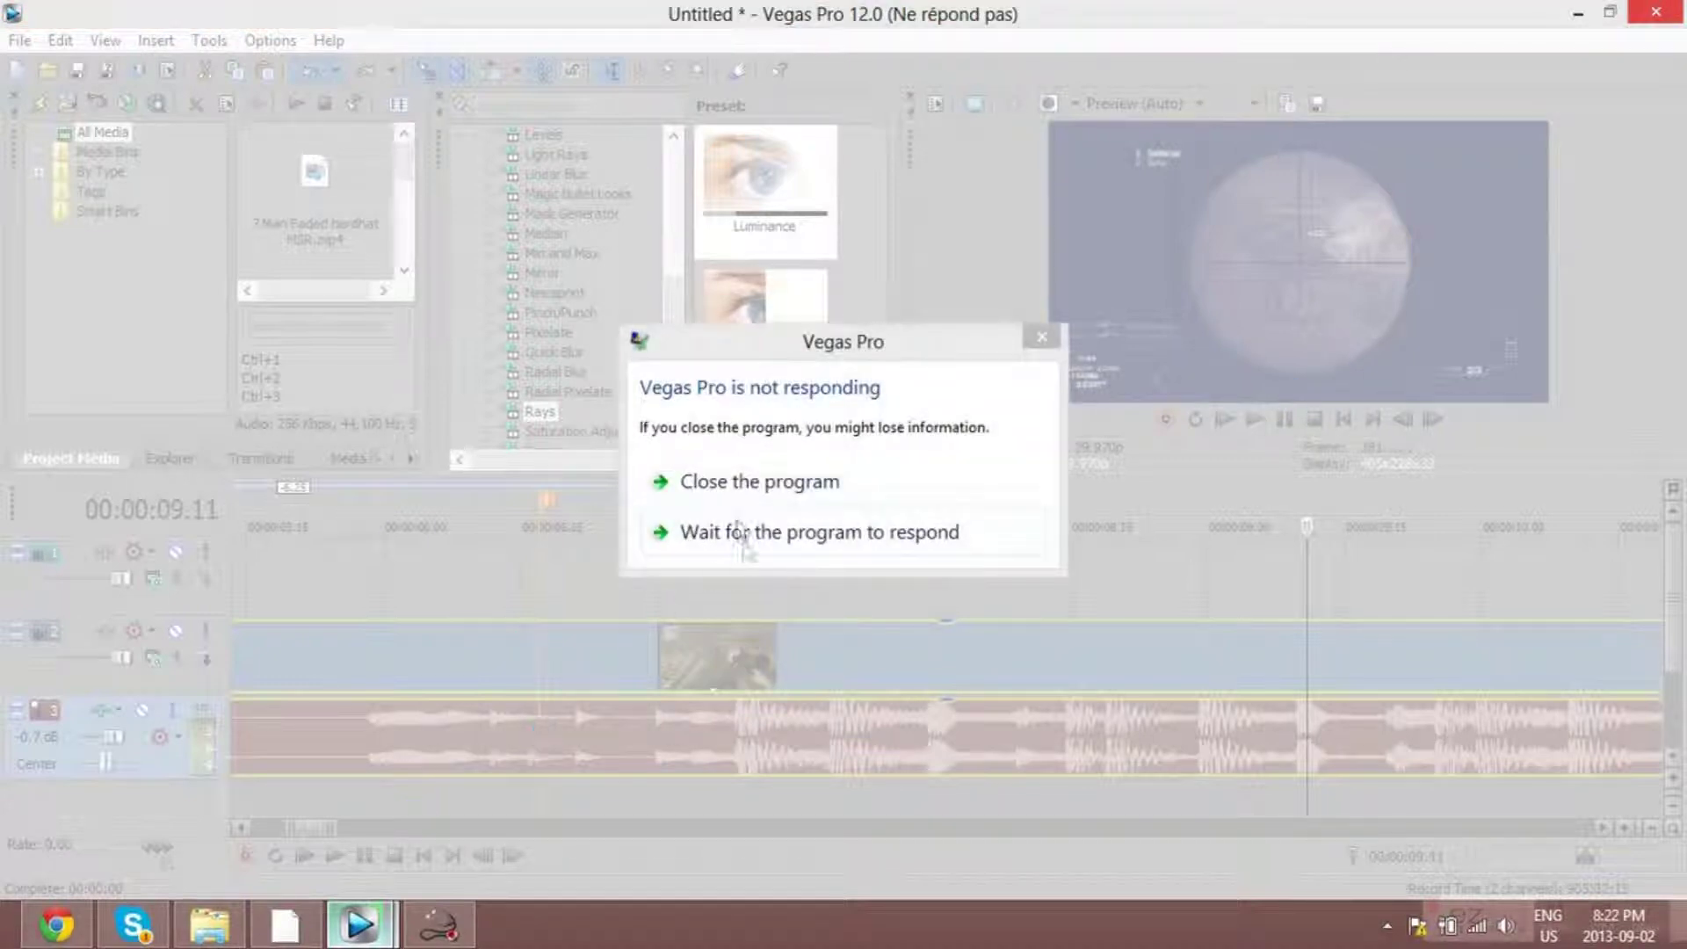
click(729, 481)
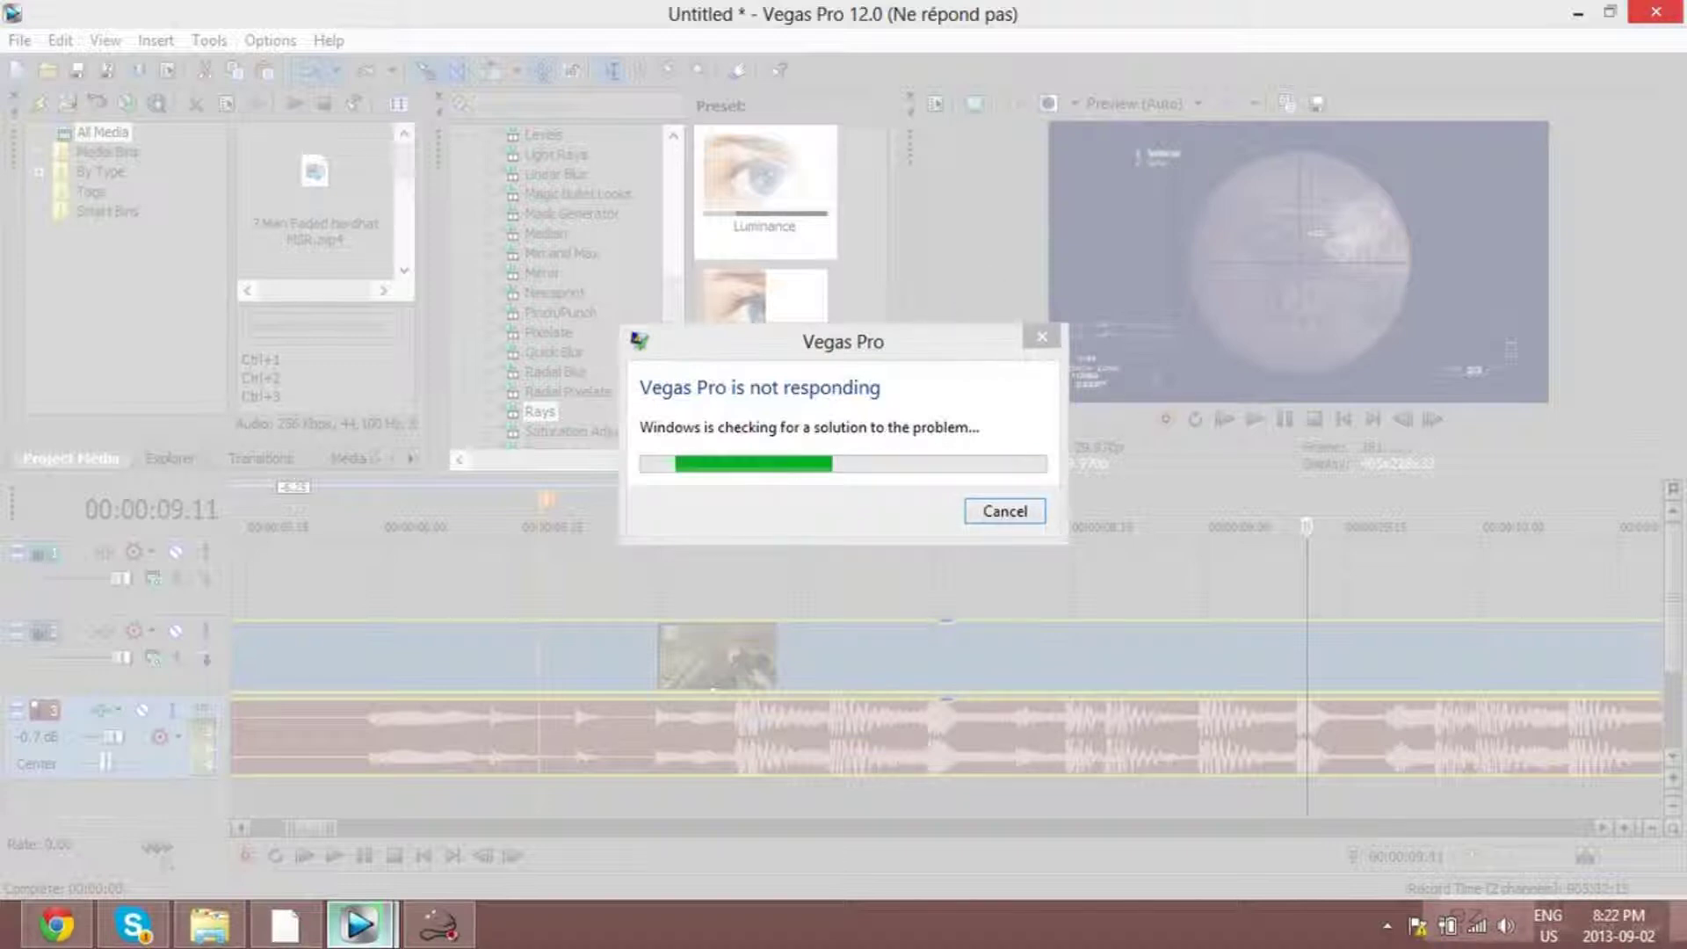
right_click(134, 927)
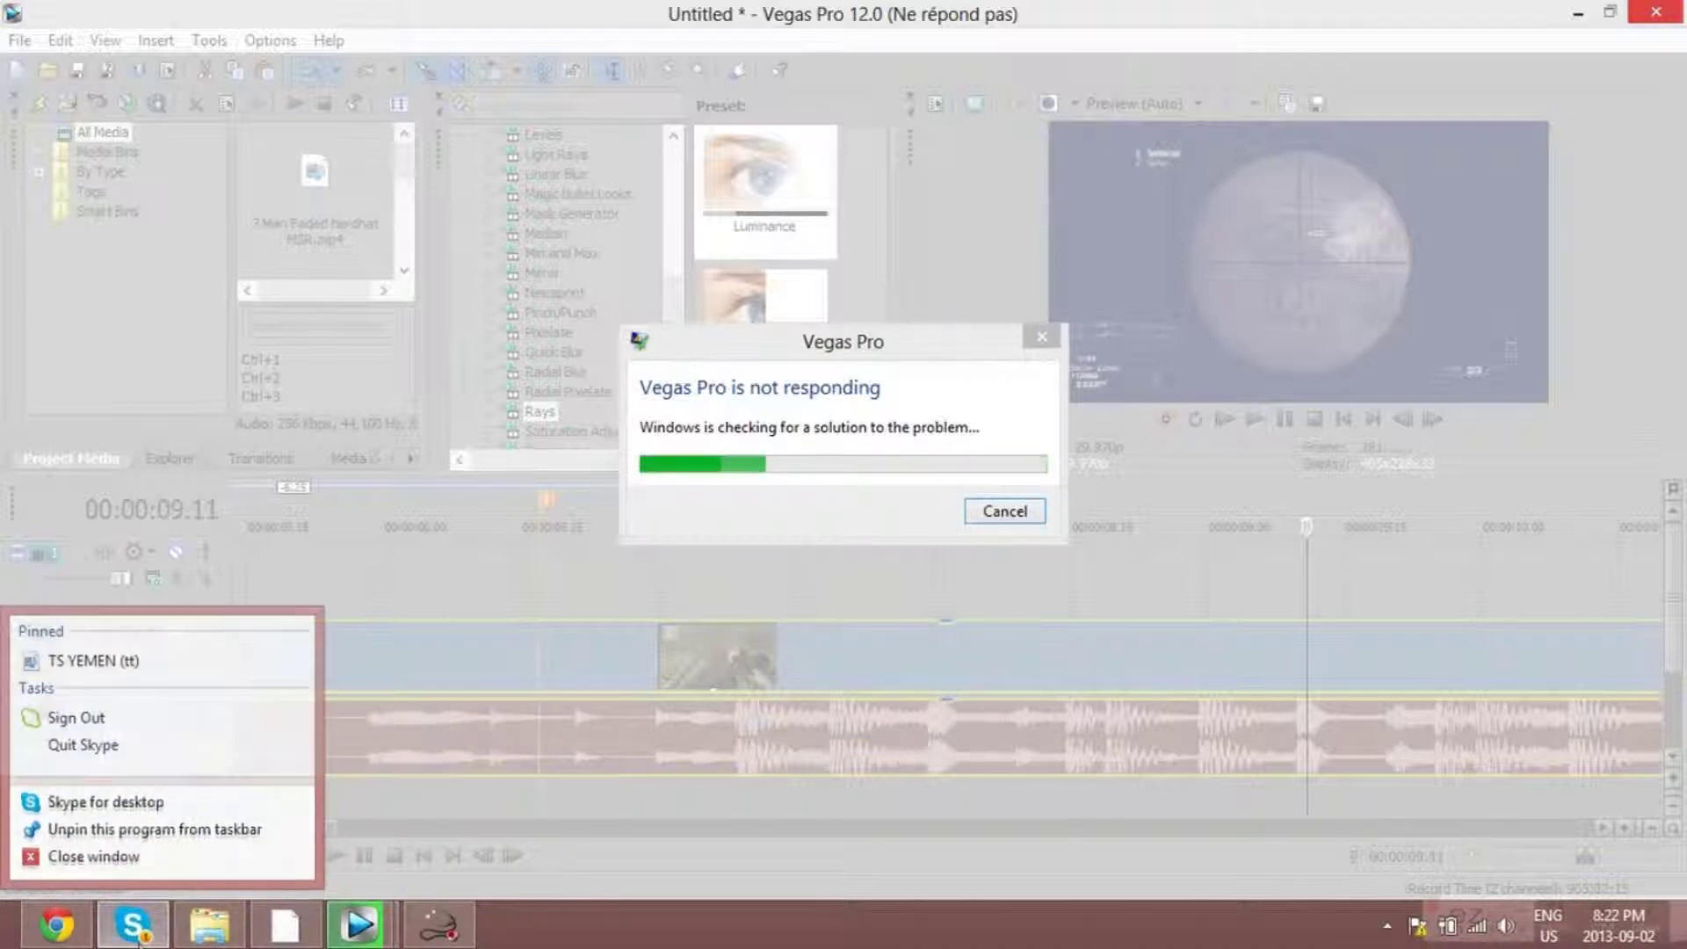
click(133, 928)
click(255, 307)
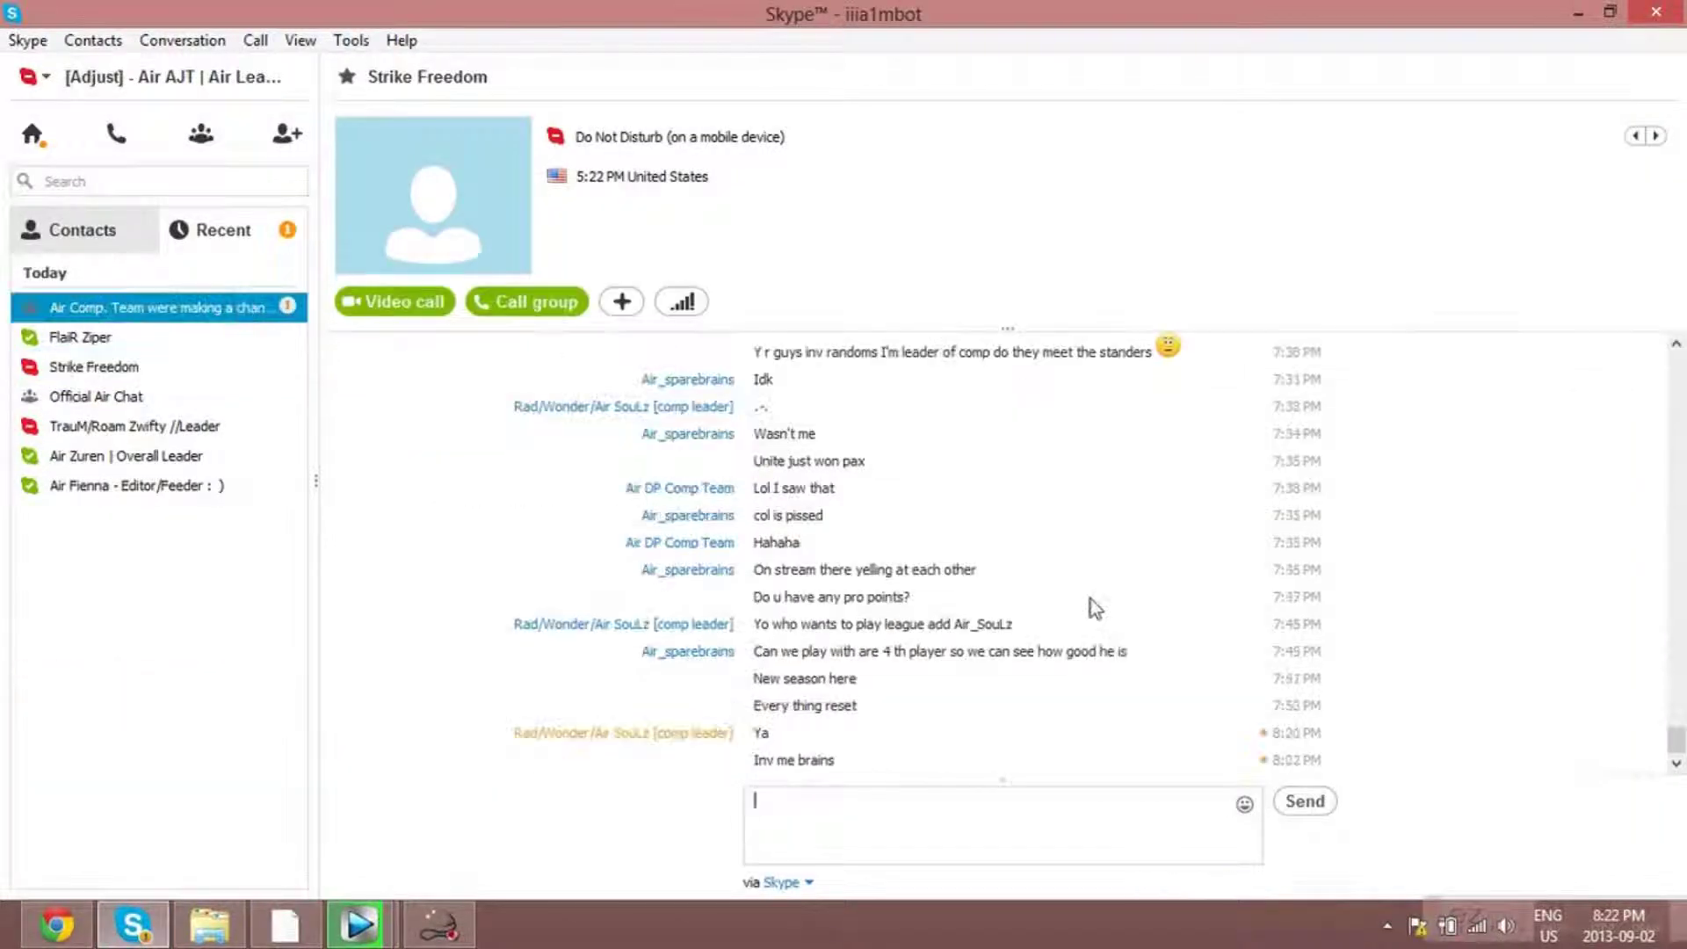
click(141, 309)
click(1608, 13)
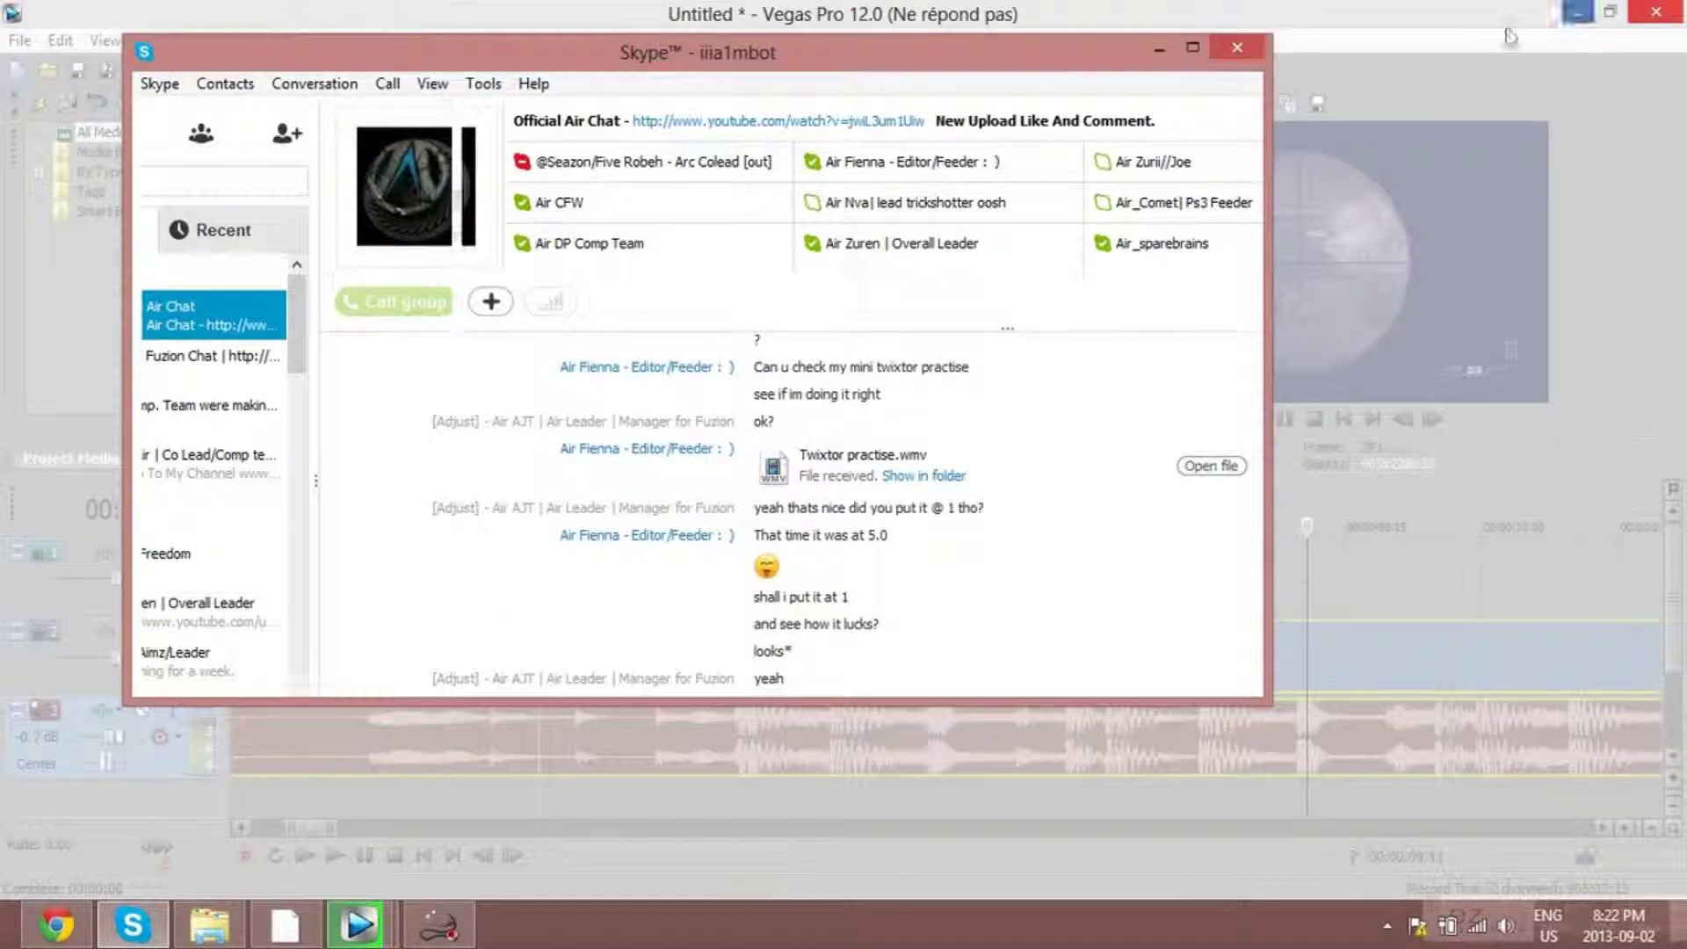
click(1158, 51)
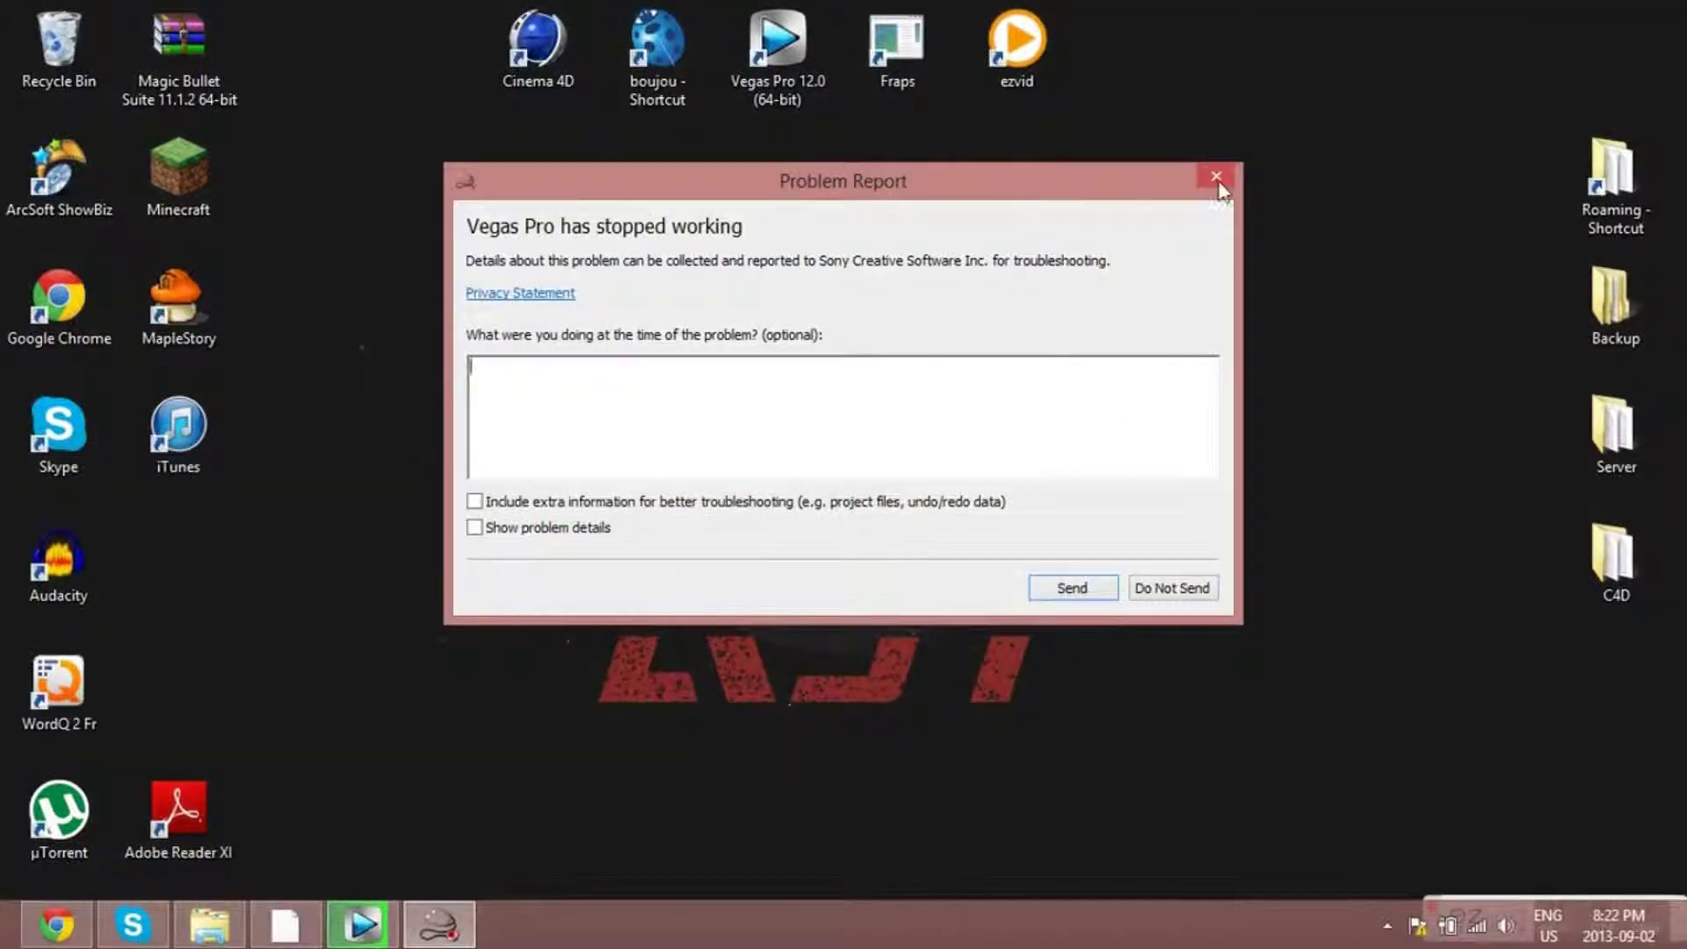
Dismiss the Vegas crash notice and relaunch Vegas Pro 12.0 from its desktop shortcut.
click(1224, 172)
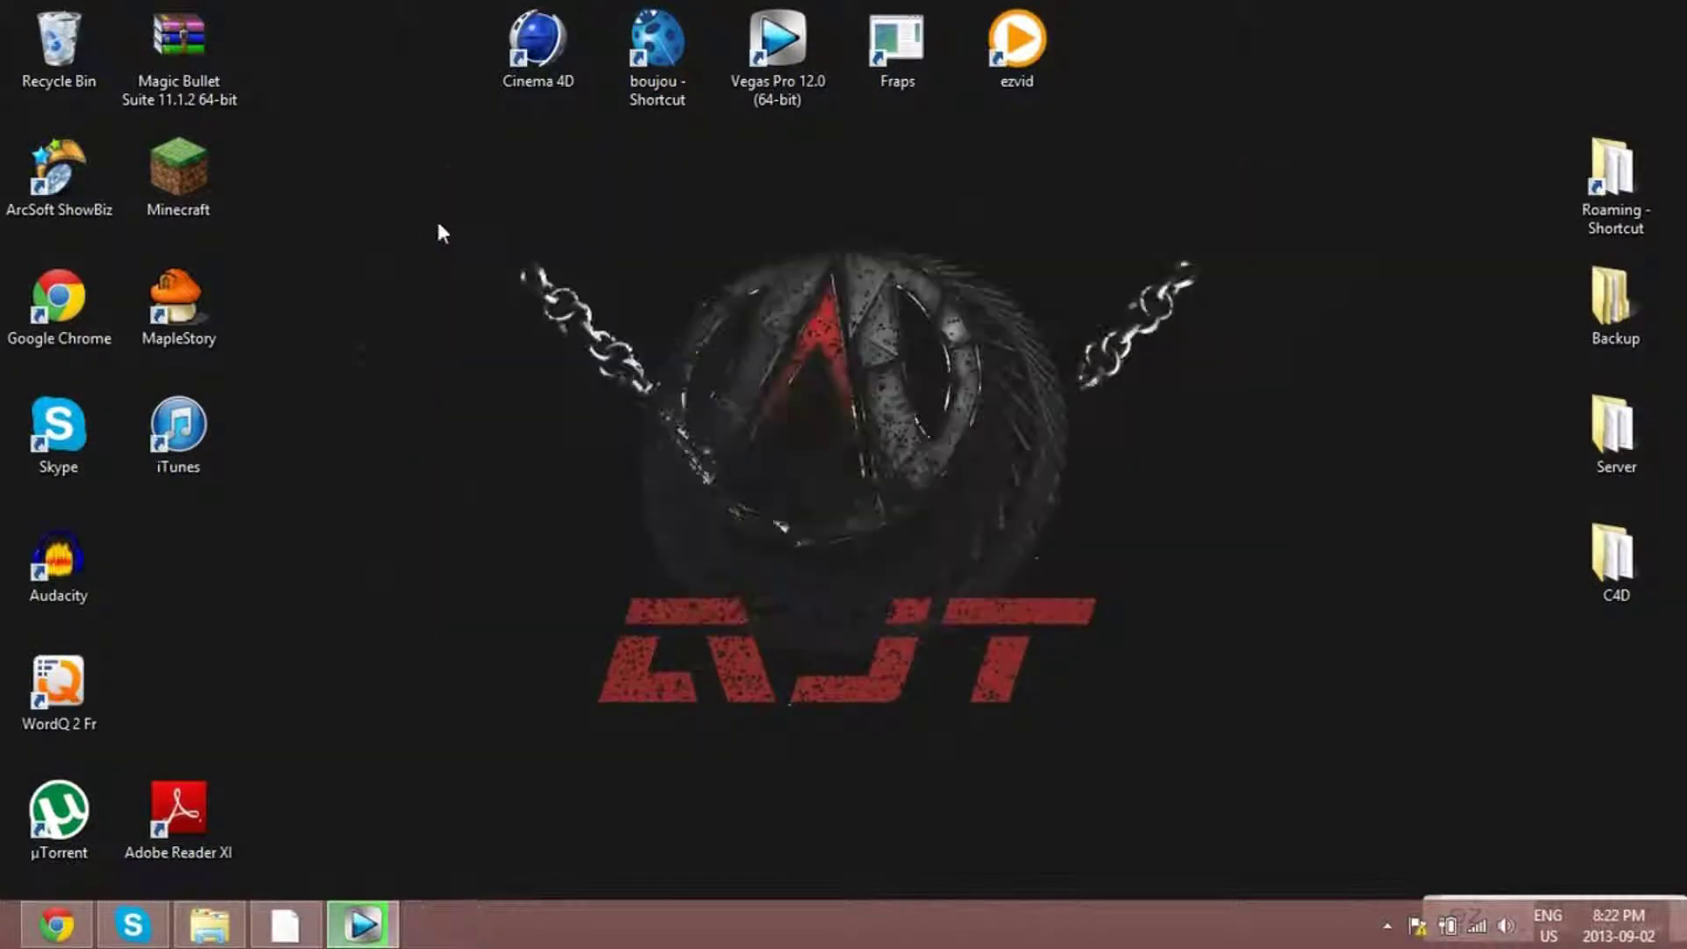
double_click(777, 53)
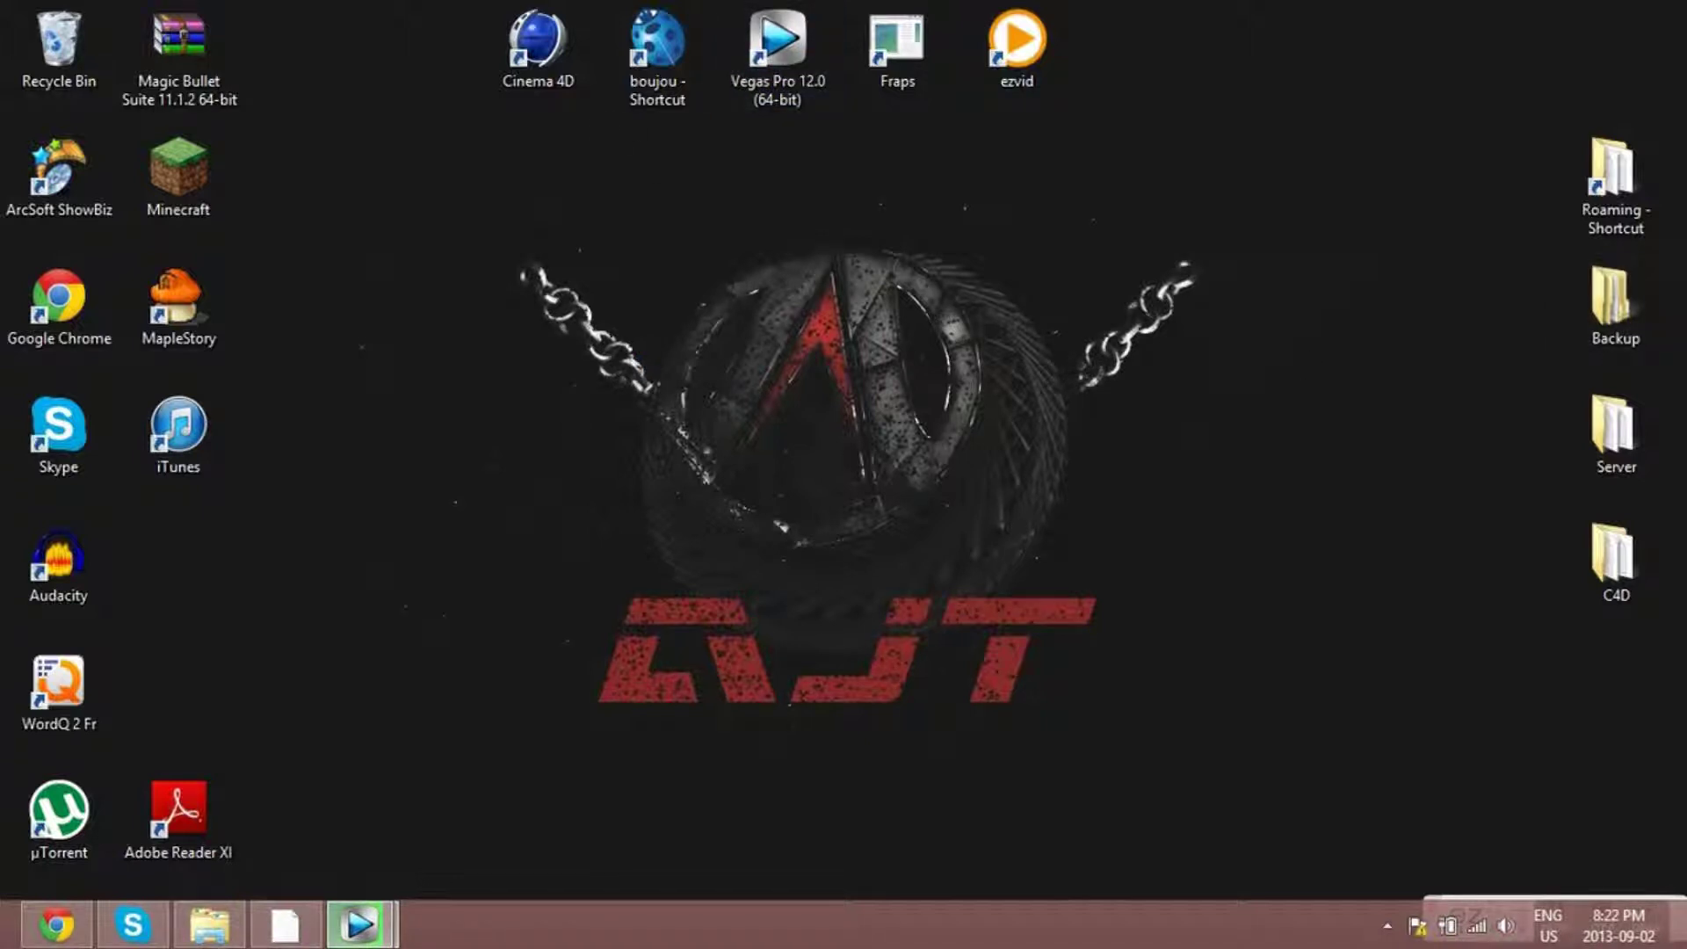
mouse_move(356, 924)
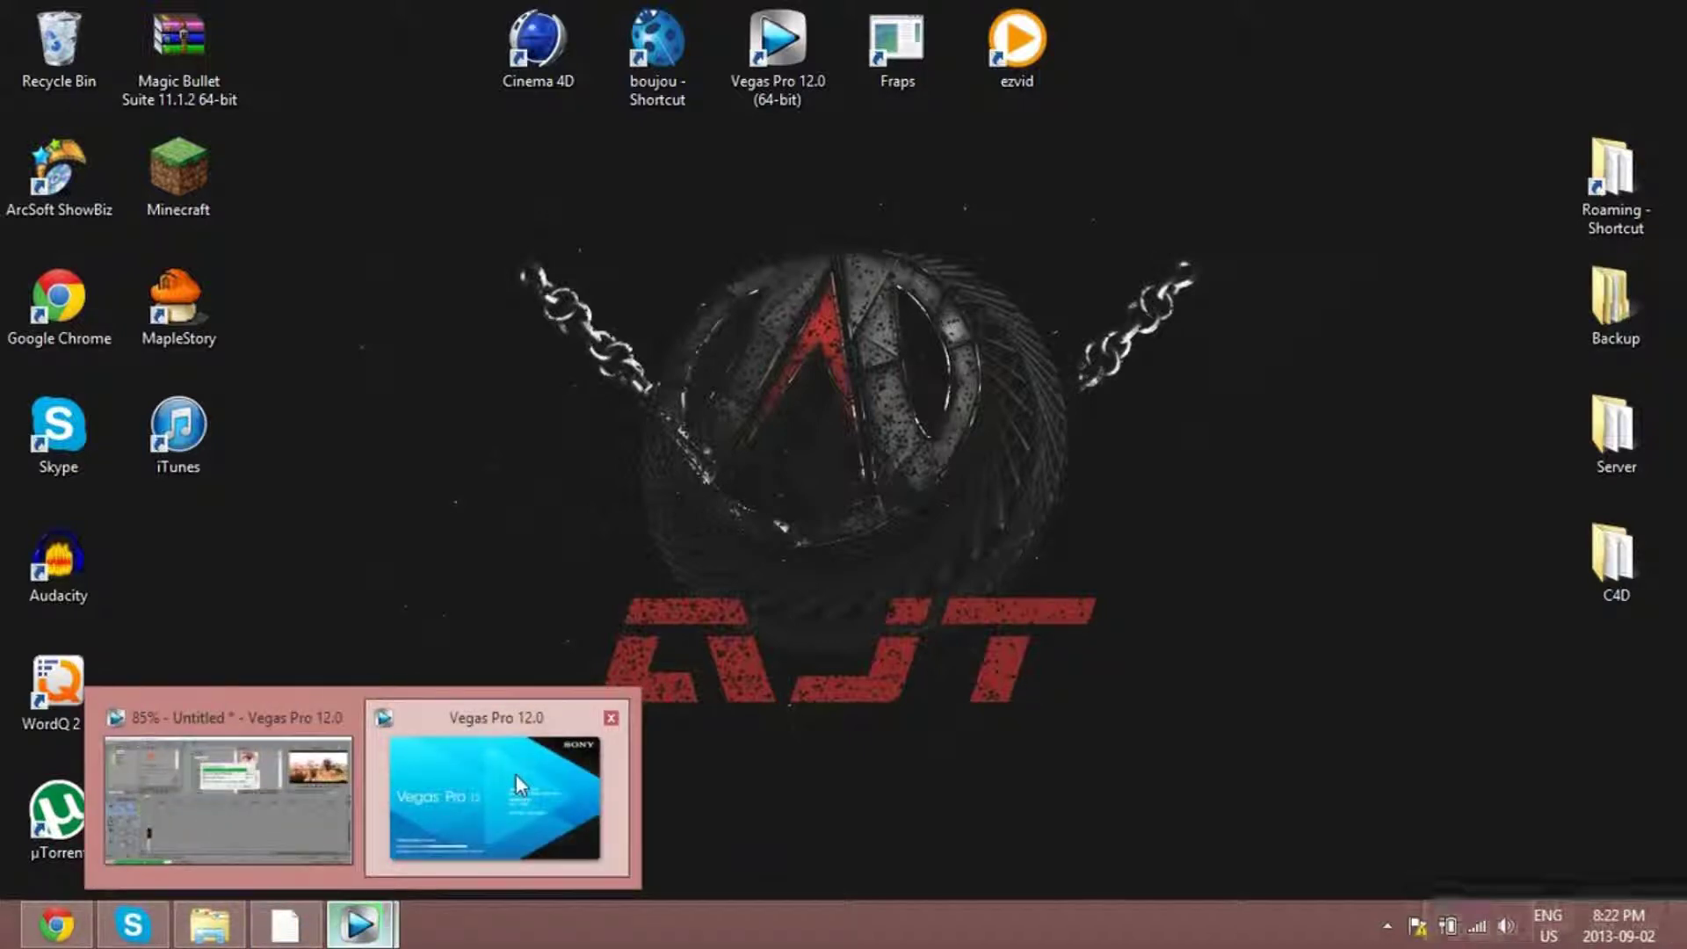